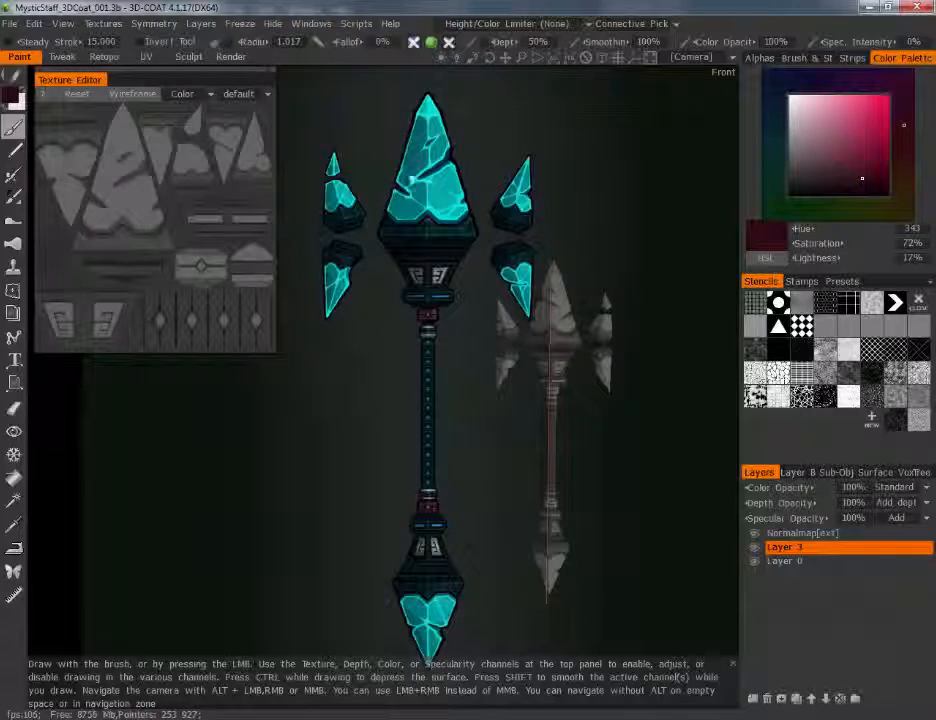
- Examine the unpainted staff model beside the glowing blue concept reference, from the whole shaft to the crystal head
{"action": "right_click_drag", "start_coordinate": [474, 326], "coordinate": [529, 341], "text": "alt"}
{"action": "middle_click_drag", "start_coordinate": [529, 341], "coordinate": [420, 332], "text": "alt"}
{"action": "right_click_drag", "start_coordinate": [420, 332], "coordinate": [459, 284], "text": "alt"}
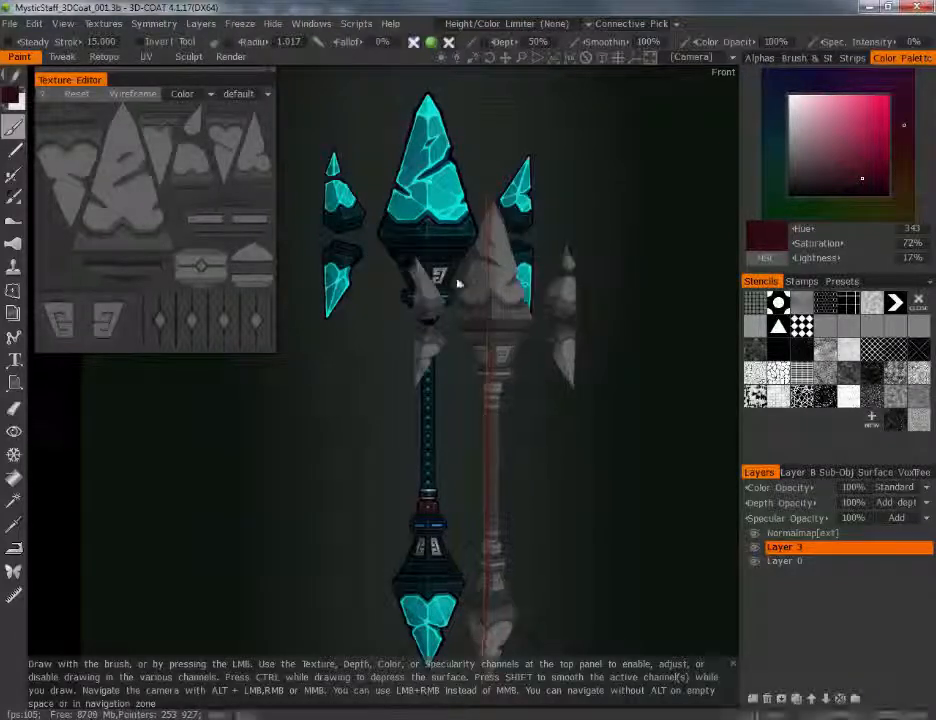
{"action": "middle_click_drag", "start_coordinate": [459, 284], "coordinate": [505, 261], "text": "alt"}
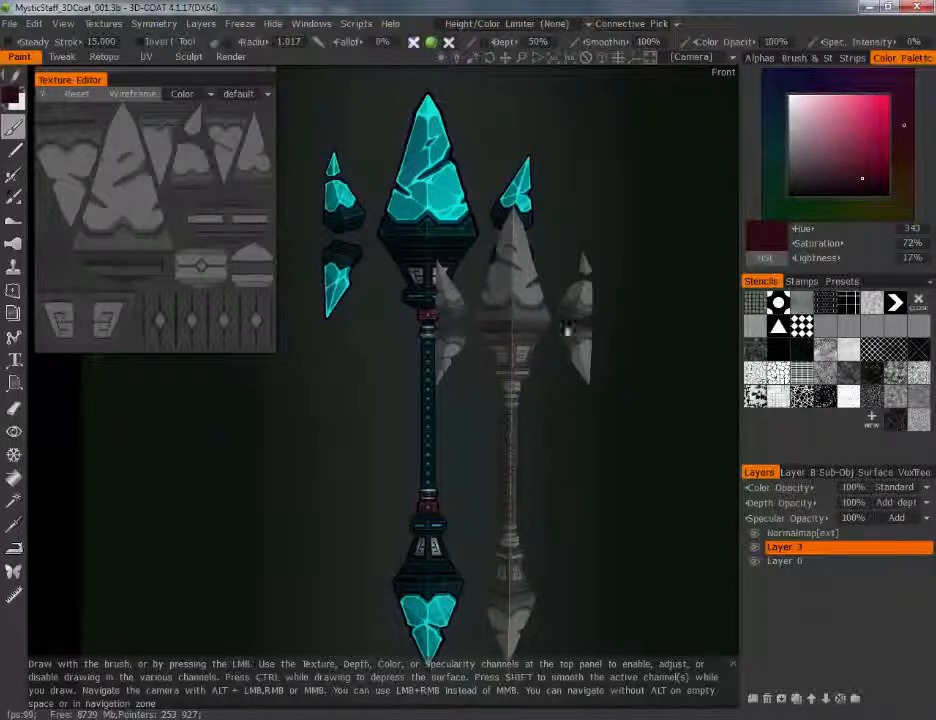
{"action": "middle_click_drag", "start_coordinate": [580, 366], "coordinate": [576, 380], "text": "alt"}
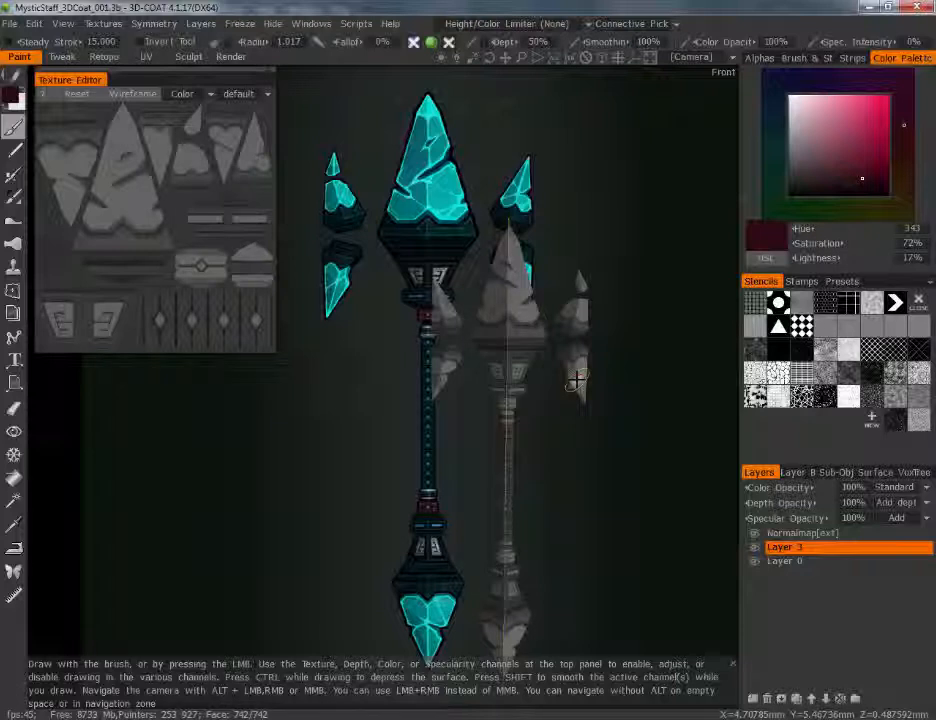
{"action": "scroll", "coordinate": [606, 322], "scroll_direction": "up", "scroll_amount": 3}
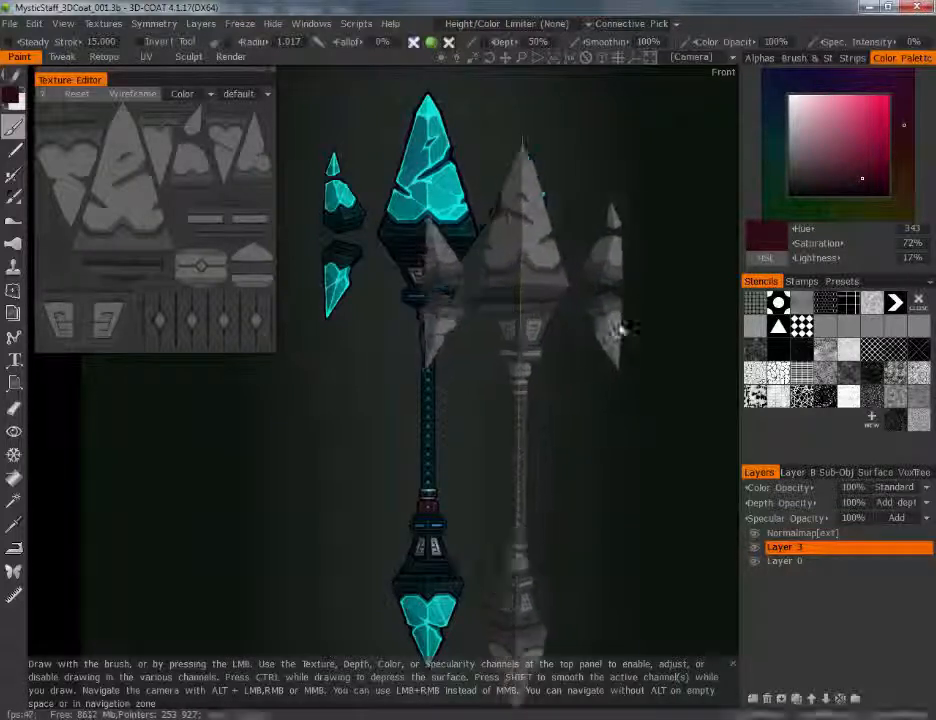
{"action": "middle_click_drag", "start_coordinate": [622, 328], "coordinate": [584, 355]}
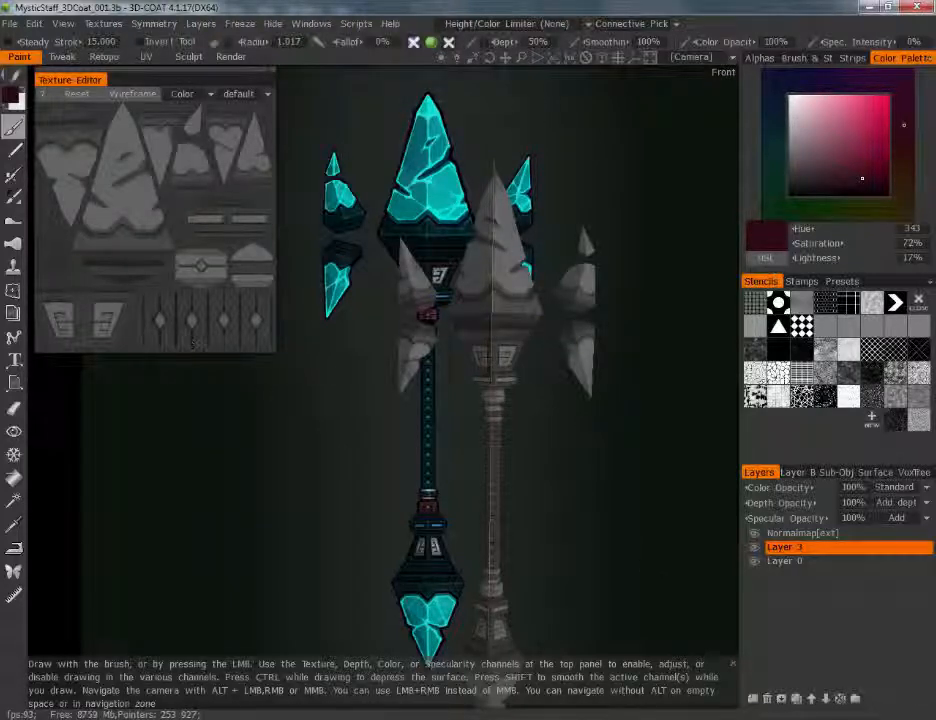
{"action": "left_click_drag", "start_coordinate": [399, 432], "coordinate": [456, 379]}
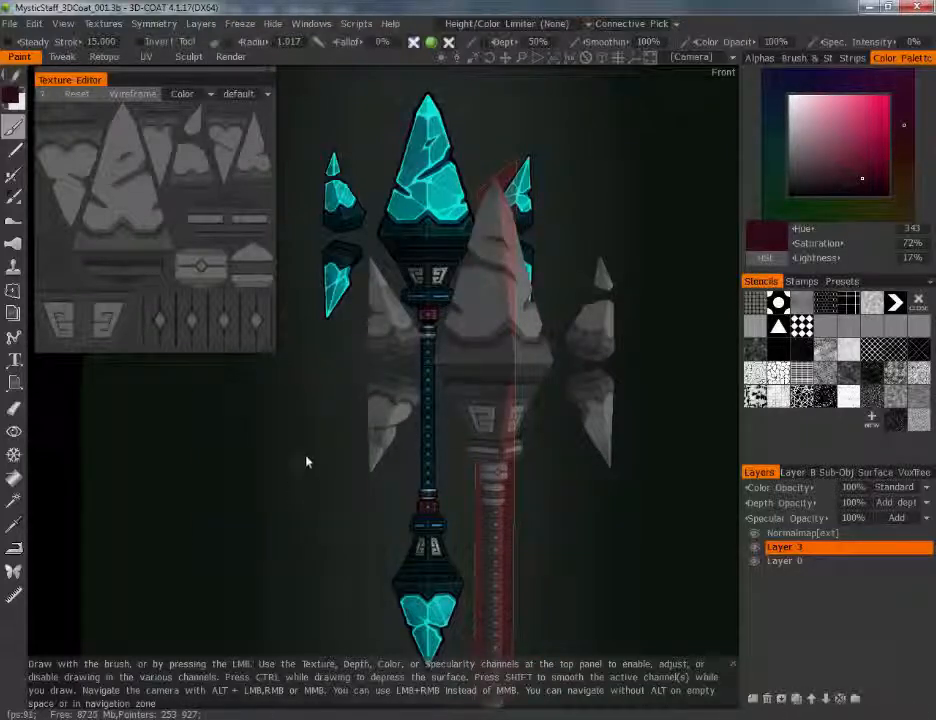
{"action": "key", "text": "s"}
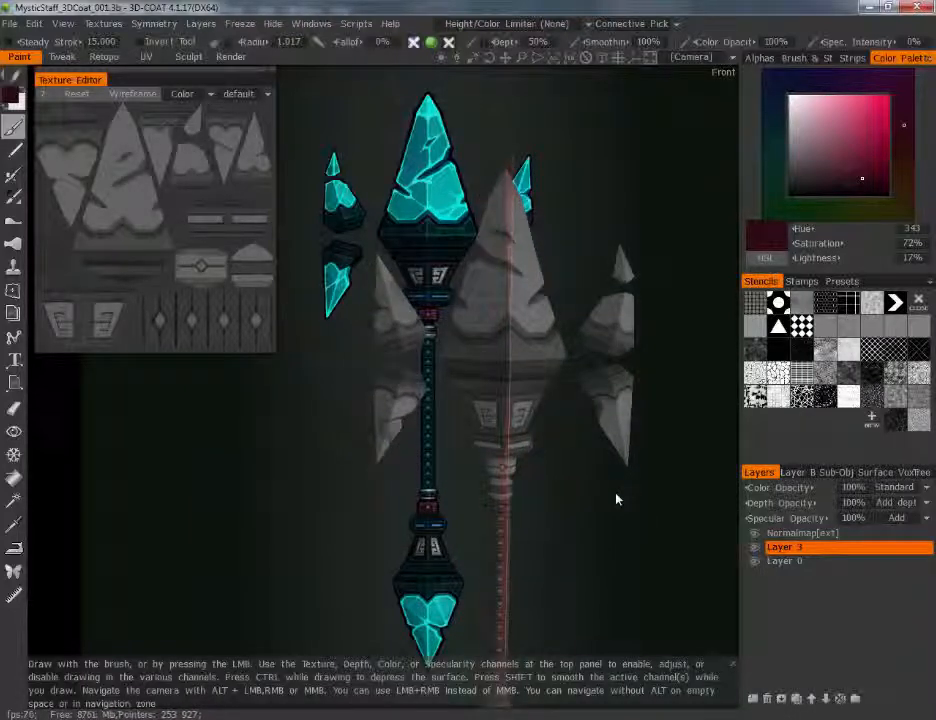
{"action": "right_click_drag", "start_coordinate": [585, 446], "coordinate": [560, 385], "text": "alt"}
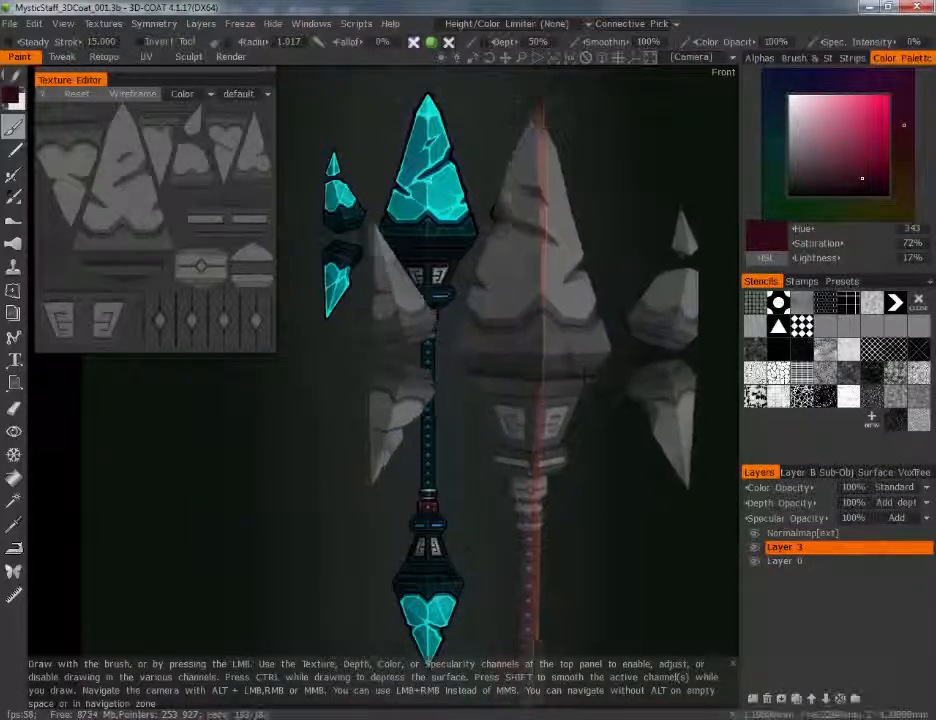
{"action": "left_click_drag", "start_coordinate": [560, 385], "coordinate": [518, 369], "text": "alt"}
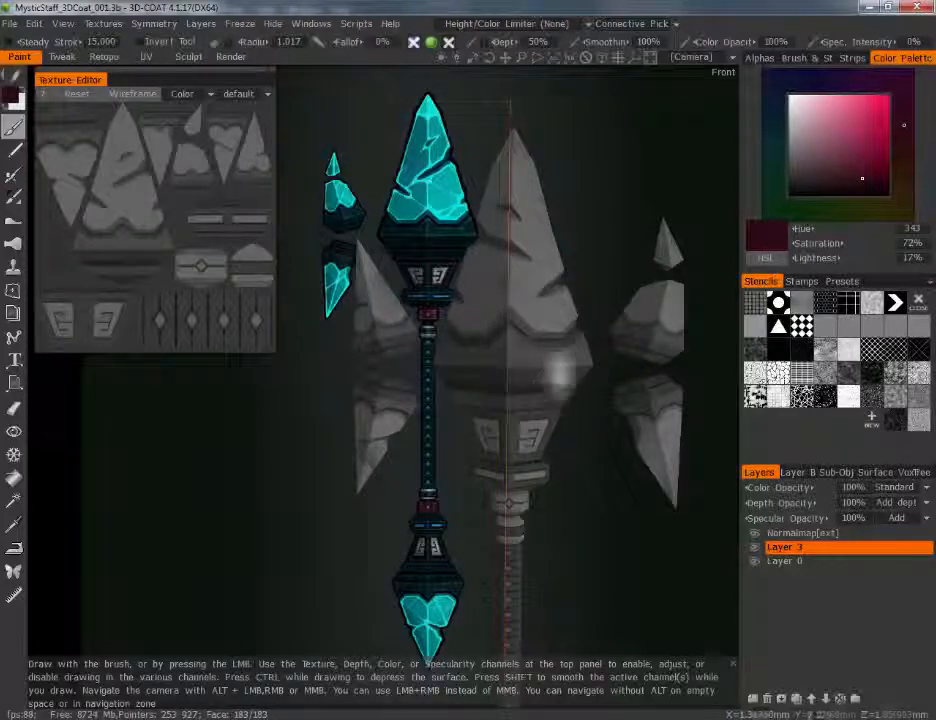
{"action": "left_click_drag", "start_coordinate": [608, 231], "coordinate": [610, 234], "text": "alt"}
{"action": "right_click_drag", "start_coordinate": [610, 234], "coordinate": [583, 236], "text": "alt"}
{"action": "middle_click_drag", "start_coordinate": [583, 236], "coordinate": [550, 271], "text": "alt"}
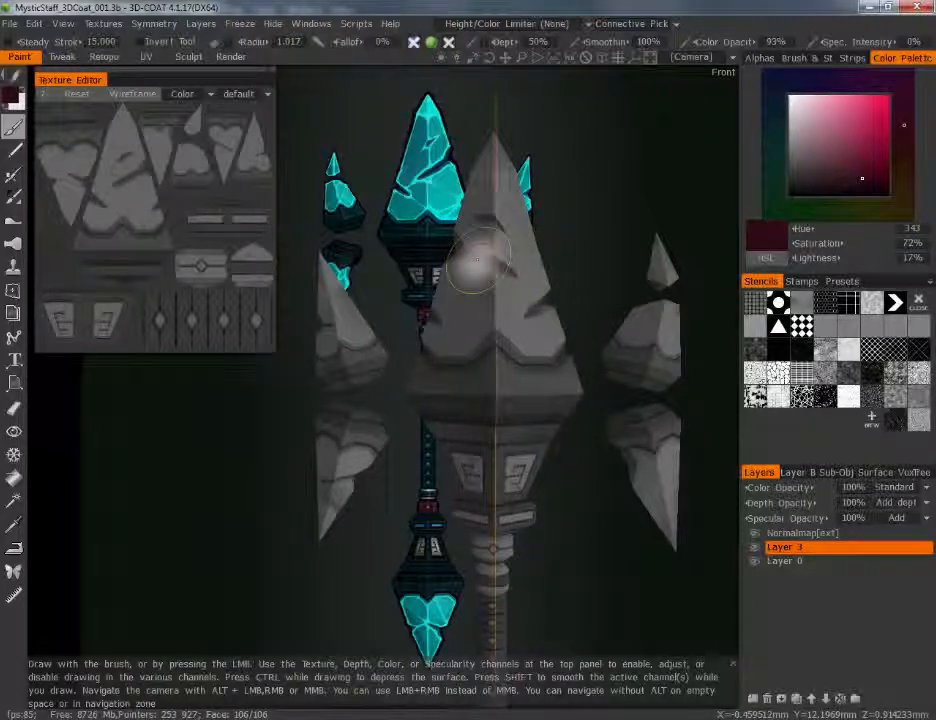
- Add a new layer with Color blending and set the brush's color opacity to 100%
{"action": "left_click", "coordinate": [753, 699]}
{"action": "left_click", "coordinate": [926, 489]}
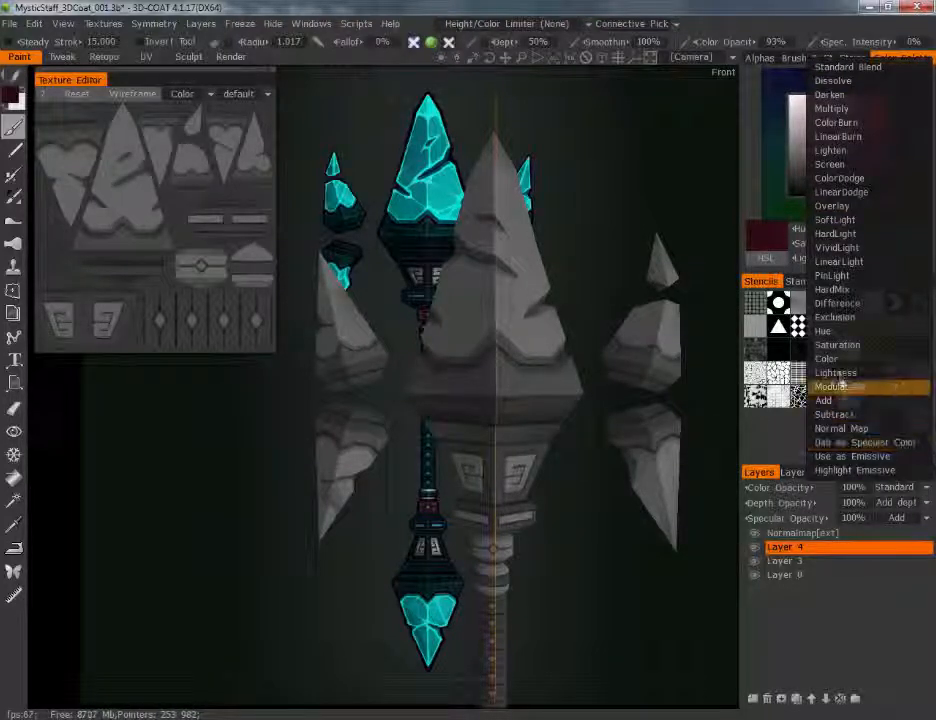
{"action": "left_click", "coordinate": [830, 358]}
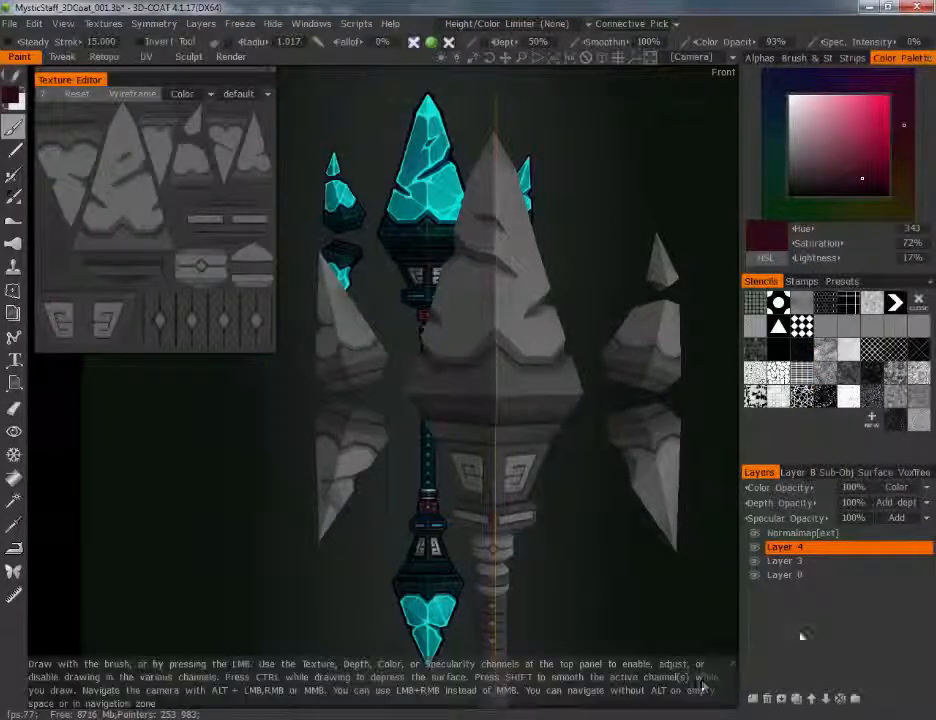
{"action": "left_click", "coordinate": [778, 41]}
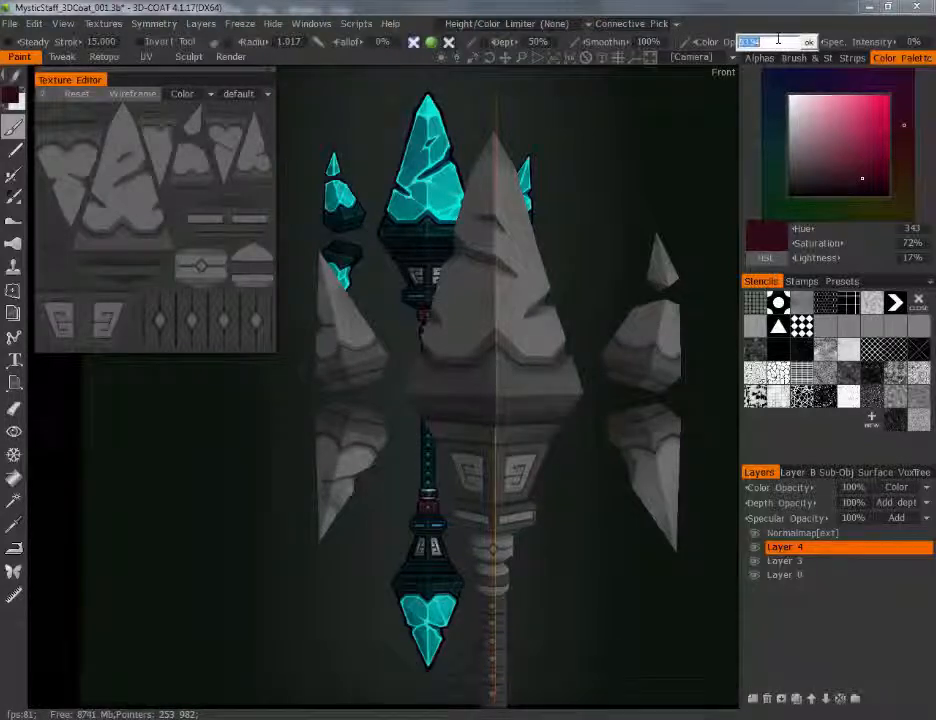
{"action": "key", "text": "Return"}
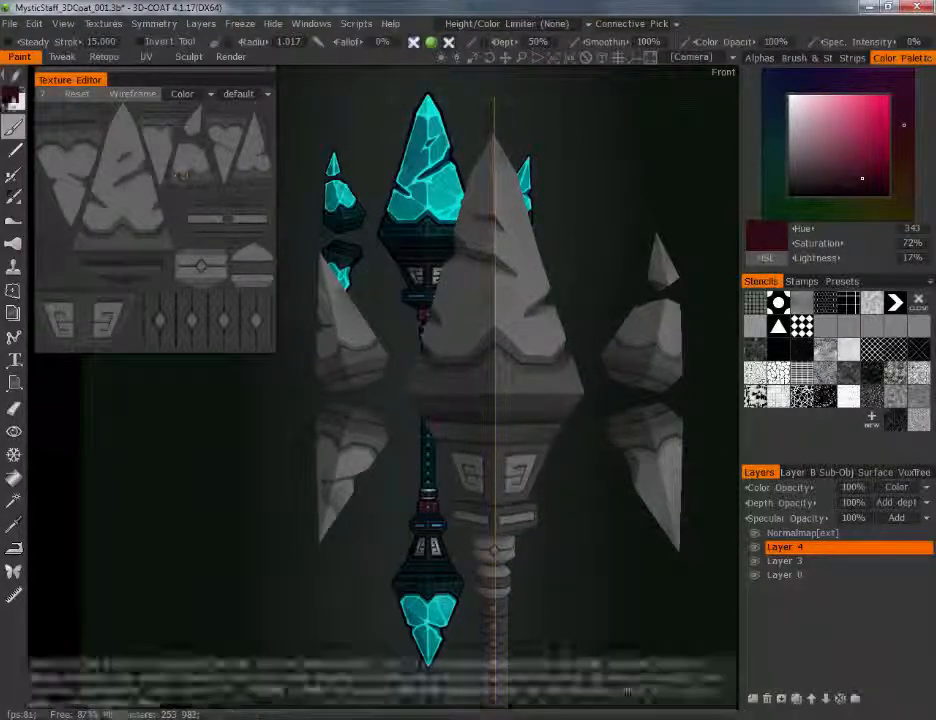
- Set the foreground color to a bright cyan with hue 183, saturation 76% and lightness 88%
{"action": "left_click", "coordinate": [10, 97]}
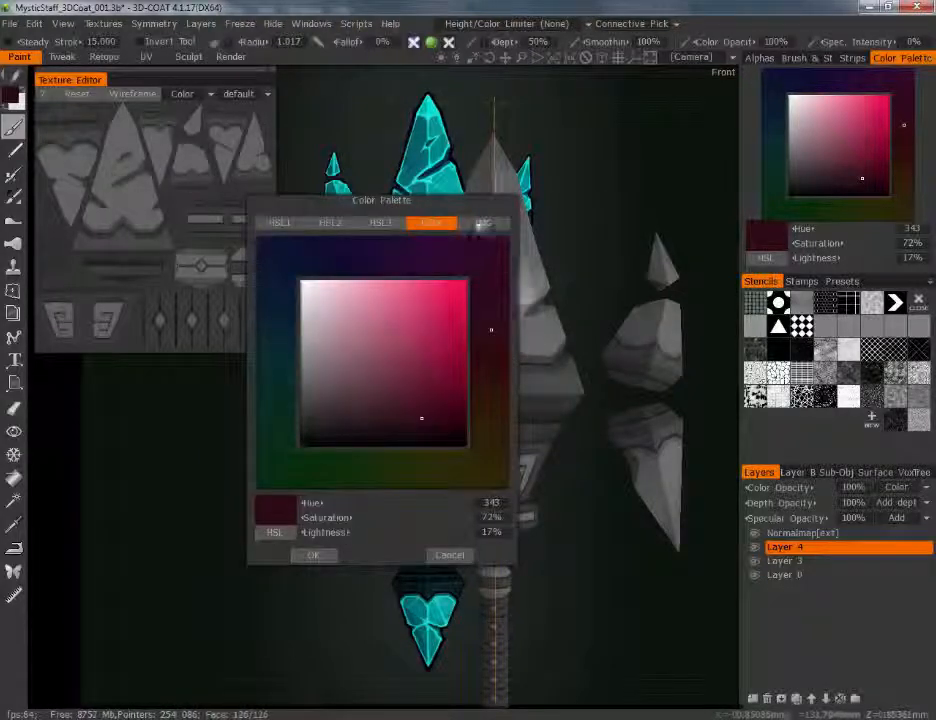
{"action": "left_click_drag", "start_coordinate": [444, 200], "coordinate": [648, 221]}
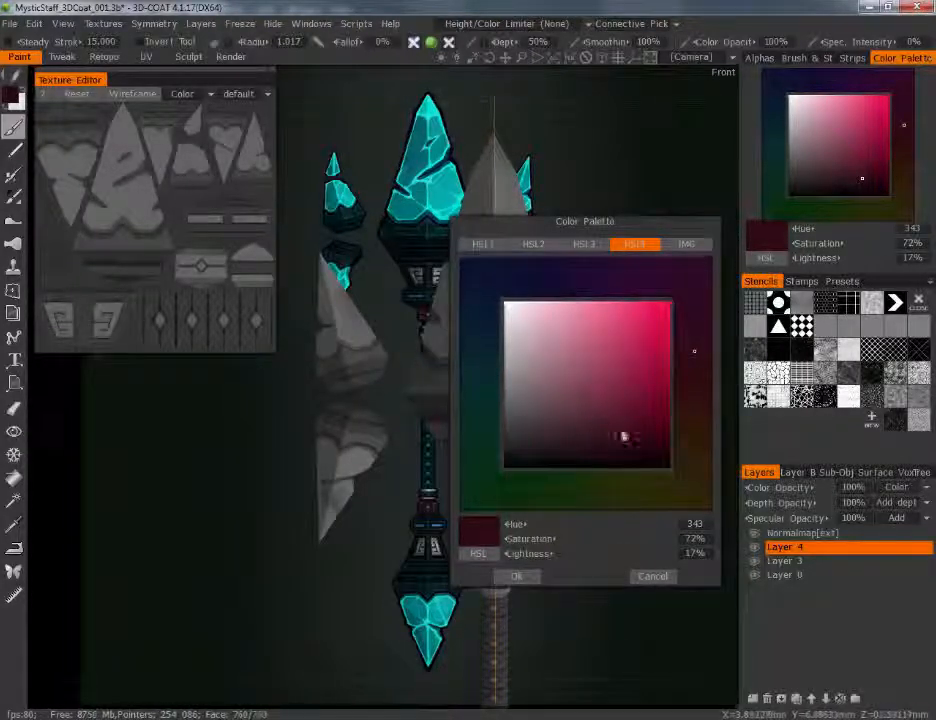
{"action": "left_click_drag", "start_coordinate": [478, 383], "coordinate": [478, 357]}
{"action": "left_click_drag", "start_coordinate": [609, 432], "coordinate": [634, 326]}
{"action": "left_click_drag", "start_coordinate": [481, 357], "coordinate": [478, 378]}
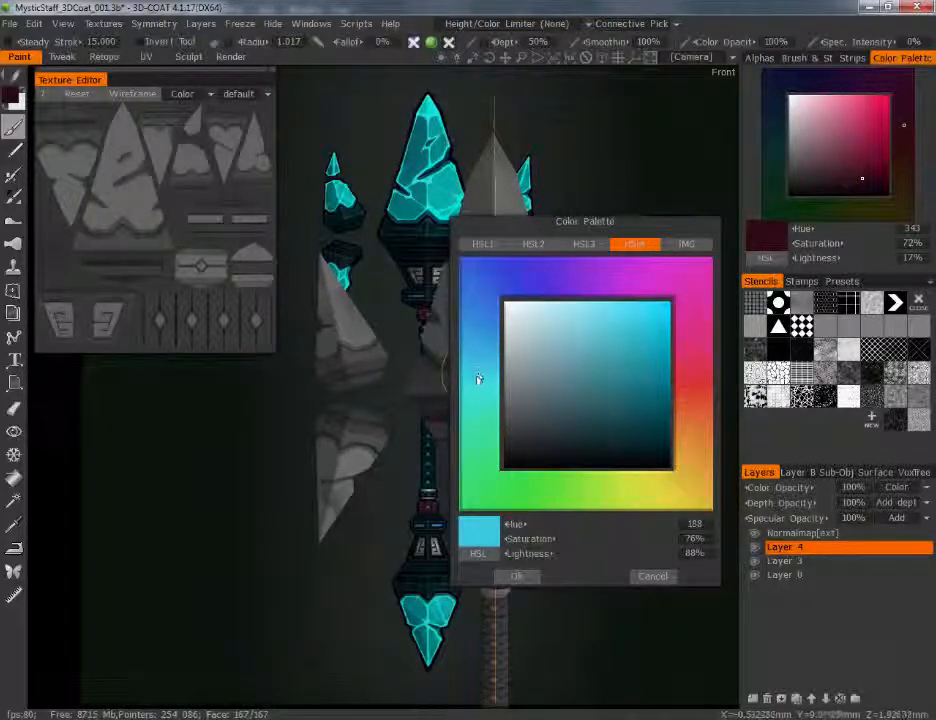
{"action": "left_click", "coordinate": [516, 577]}
- Paint the front middle of the large central crystal cyan down to the notch in its lower edge
{"action": "scroll", "coordinate": [560, 445], "scroll_direction": "up", "scroll_amount": 5}
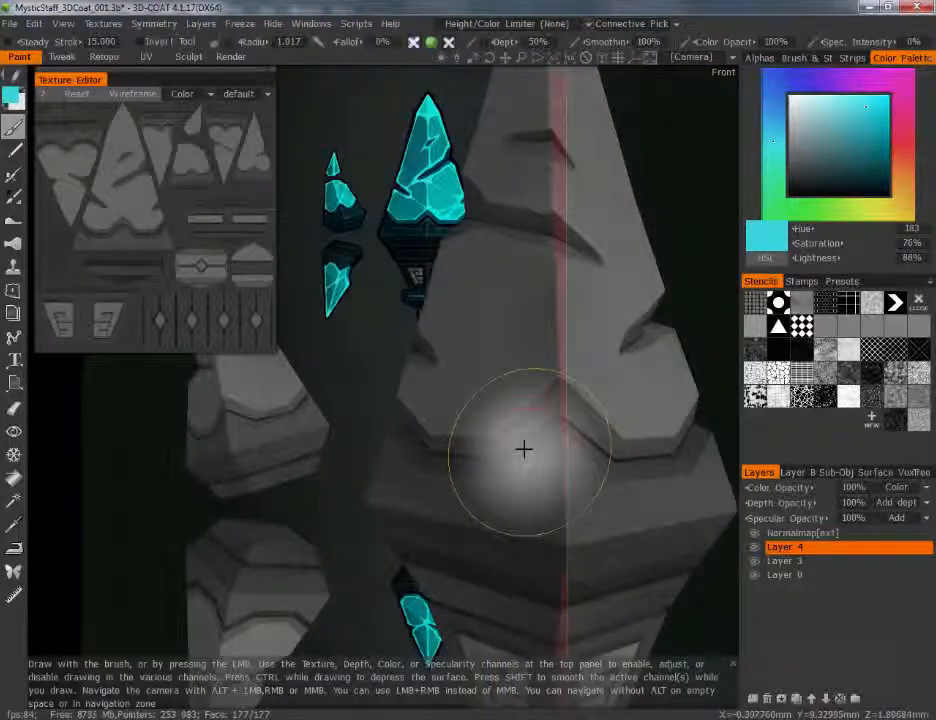
{"action": "mouse_move", "coordinate": [505, 285]}
{"action": "left_mouse_down"}
{"action": "mouse_move", "coordinate": [530, 300]}
{"action": "mouse_move", "coordinate": [560, 390]}
{"action": "mouse_move", "coordinate": [590, 410]}
{"action": "left_mouse_up"}
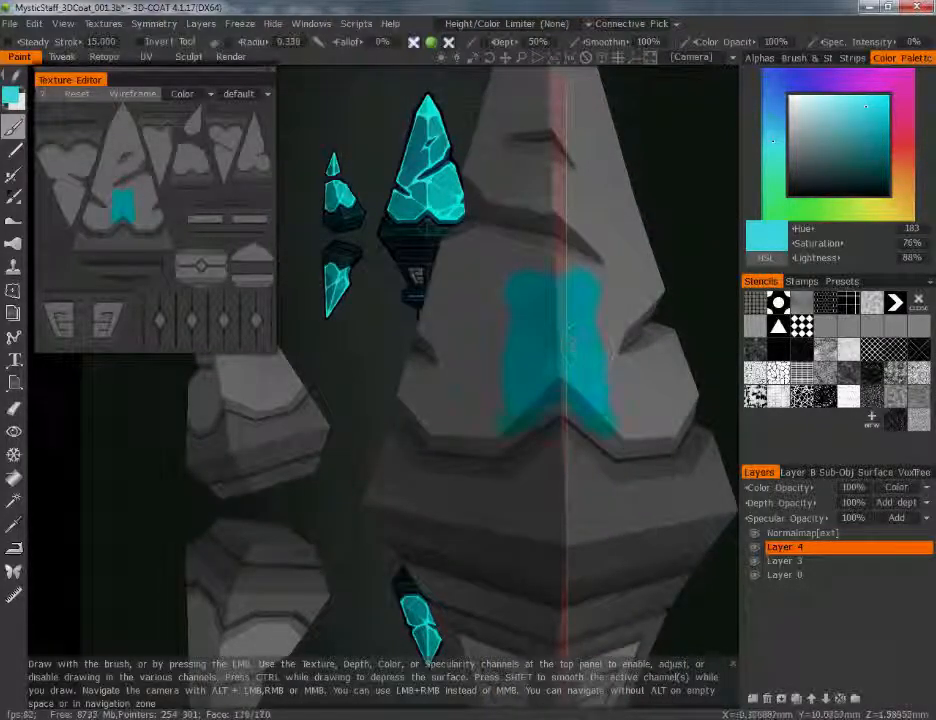
{"action": "right_click_drag", "start_coordinate": [530, 420], "coordinate": [512, 422]}
{"action": "mouse_move", "coordinate": [512, 422]}
{"action": "left_mouse_down"}
{"action": "mouse_move", "coordinate": [503, 428]}
{"action": "mouse_move", "coordinate": [517, 427]}
{"action": "left_mouse_up"}
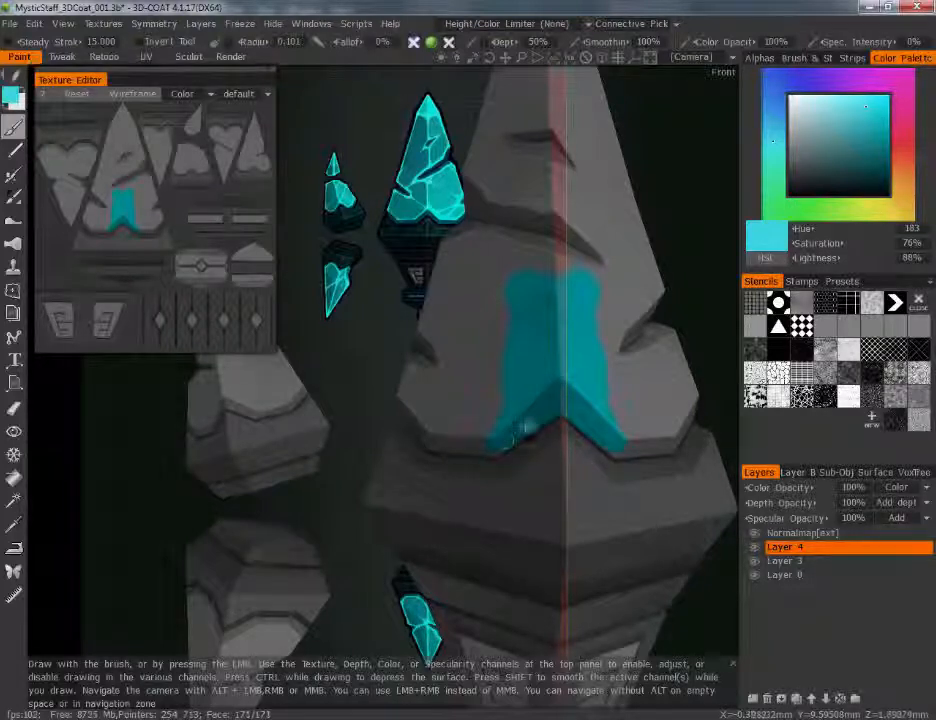
- Paint the bevelled lower rim of the central crystal cyan out to its side corner
{"action": "left_click_drag", "start_coordinate": [527, 427], "coordinate": [580, 430], "text": "alt"}
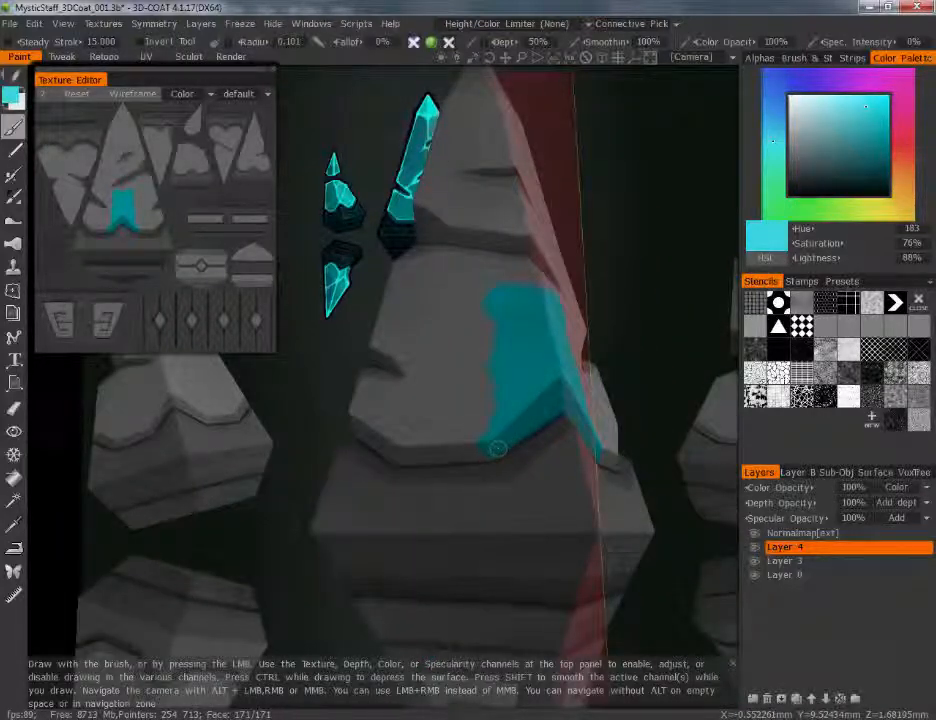
{"action": "left_click_drag", "start_coordinate": [381, 431], "coordinate": [393, 451]}
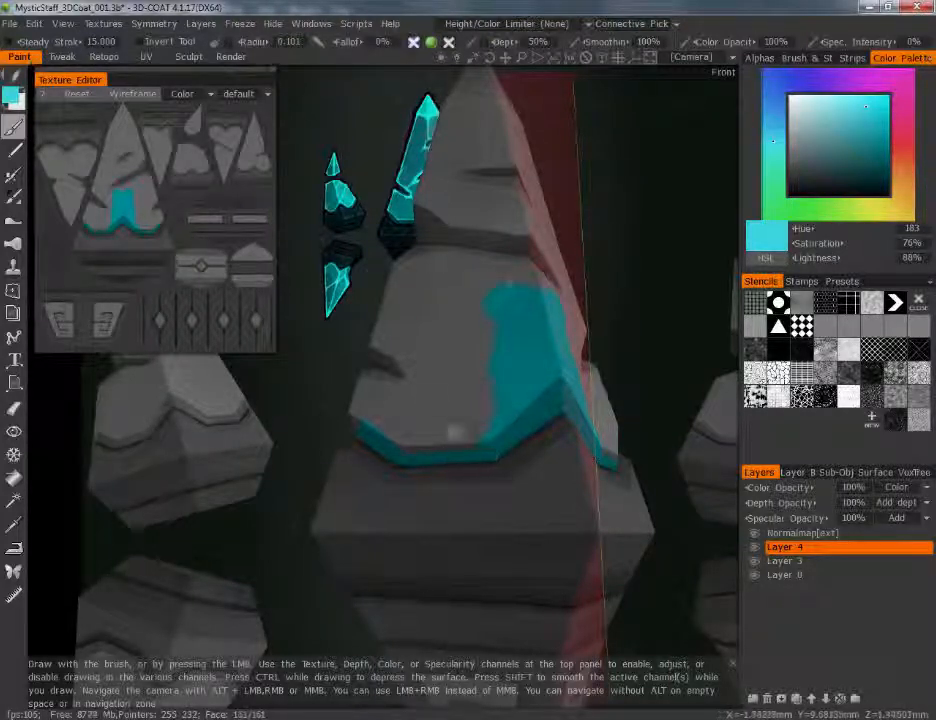
{"action": "left_click_drag", "start_coordinate": [497, 398], "coordinate": [493, 418]}
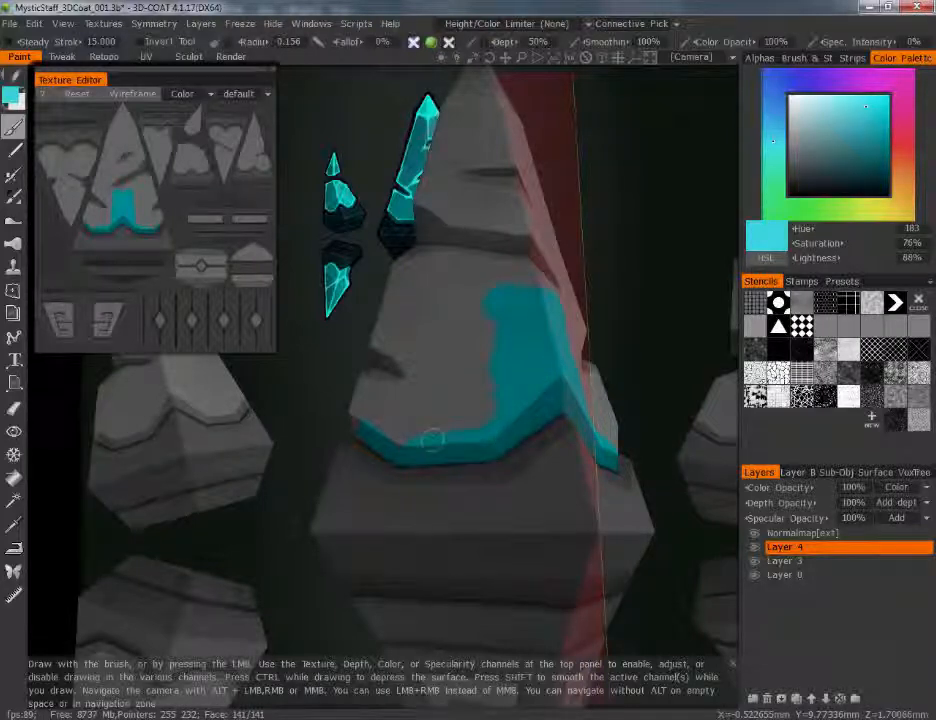
- Fill most of the central crystal's lower face with cyan using a wider brush, extending above the large crack
{"action": "right_click_drag", "start_coordinate": [485, 365], "coordinate": [500, 365]}
{"action": "left_click_drag", "start_coordinate": [480, 370], "coordinate": [534, 335]}
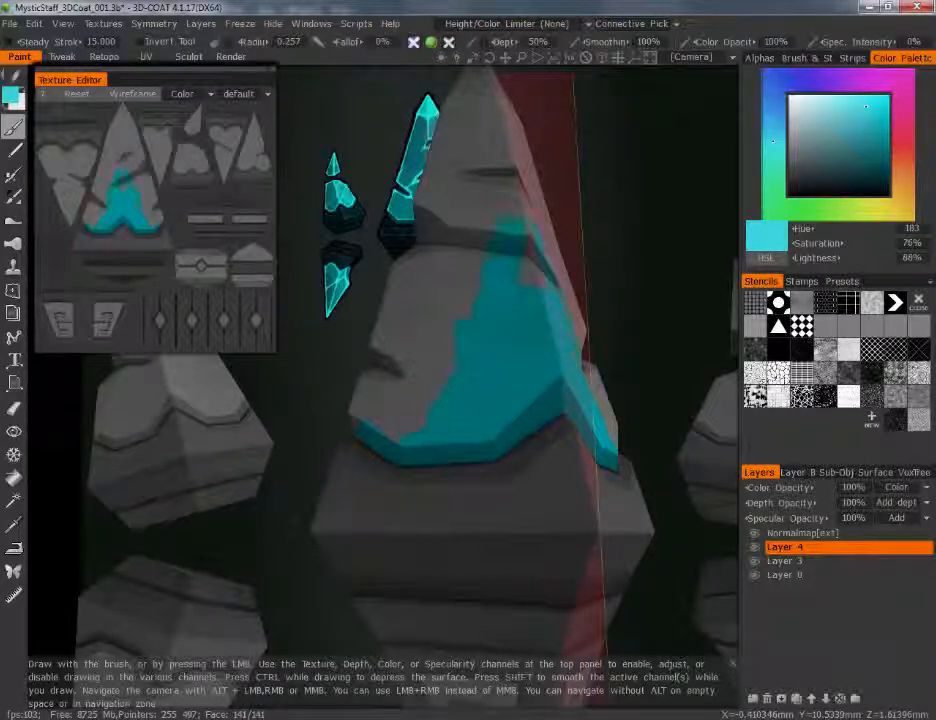
{"action": "left_click_drag", "start_coordinate": [652, 562], "coordinate": [610, 562]}
{"action": "left_click_drag", "start_coordinate": [664, 534], "coordinate": [730, 532]}
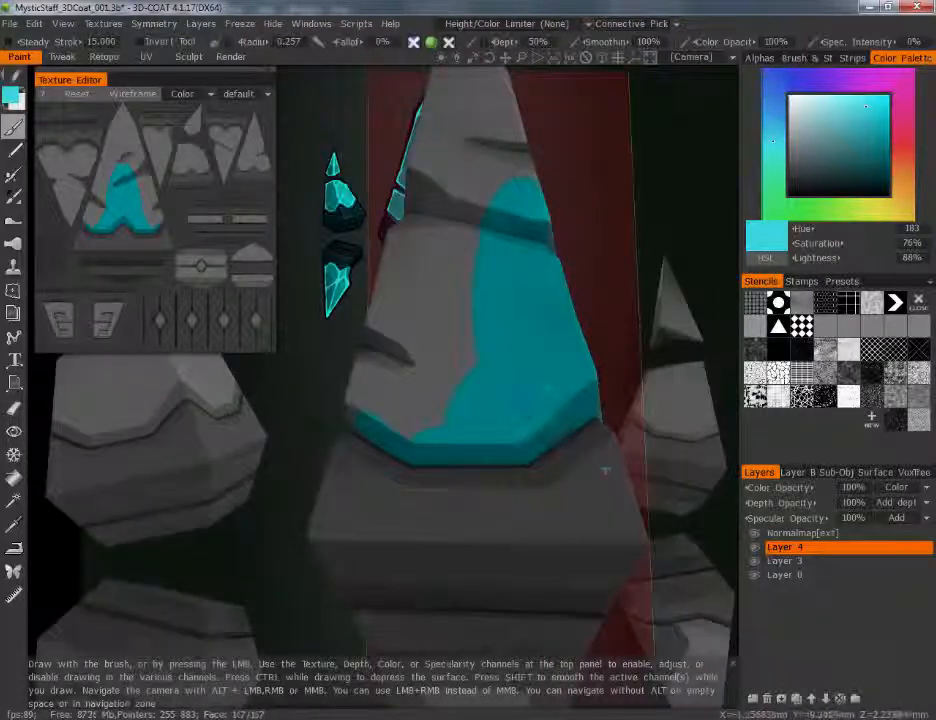
{"action": "left_click_drag", "start_coordinate": [402, 368], "coordinate": [388, 390]}
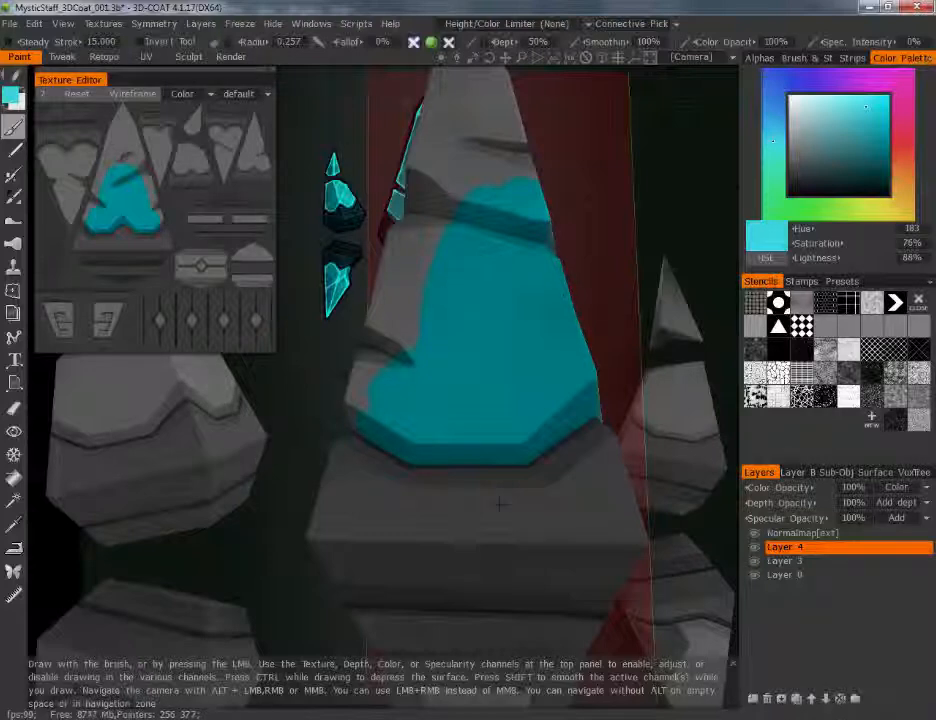
- Paint the lower rim at the central crystal's side corner cyan with a smaller brush, keeping off the stone base
{"action": "mouse_move", "coordinate": [501, 503]}
{"action": "left_mouse_down", "text": "alt"}
{"action": "mouse_move", "coordinate": [506, 462]}
{"action": "mouse_move", "coordinate": [543, 436]}
{"action": "left_mouse_up", "text": "alt"}
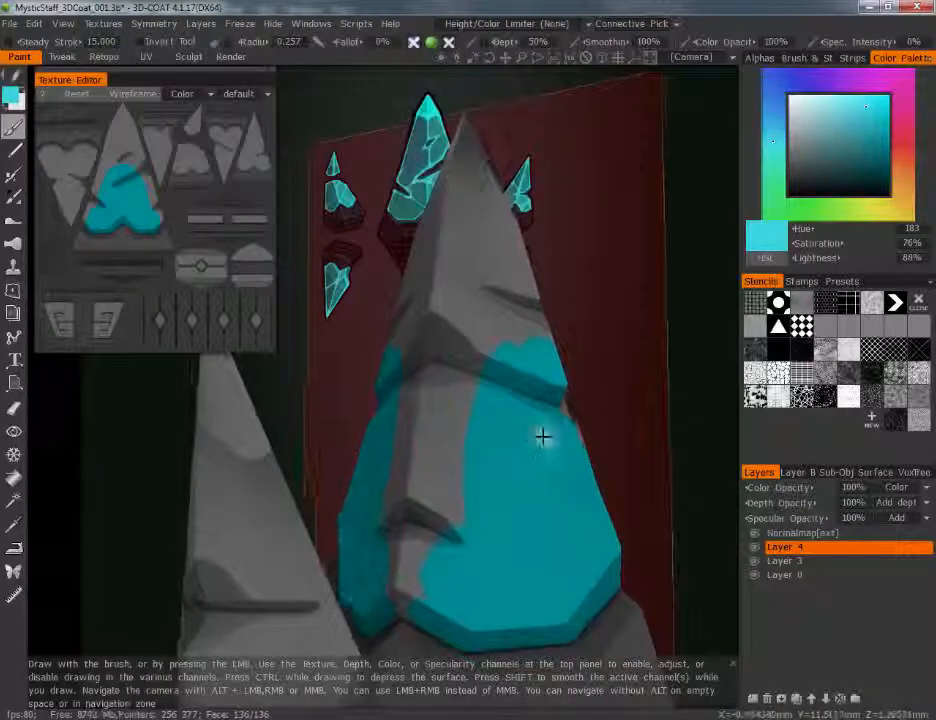
{"action": "key", "text": "["}
{"action": "key", "text": "["}
{"action": "key", "text": "["}
{"action": "left_click_drag", "start_coordinate": [391, 602], "coordinate": [423, 598]}
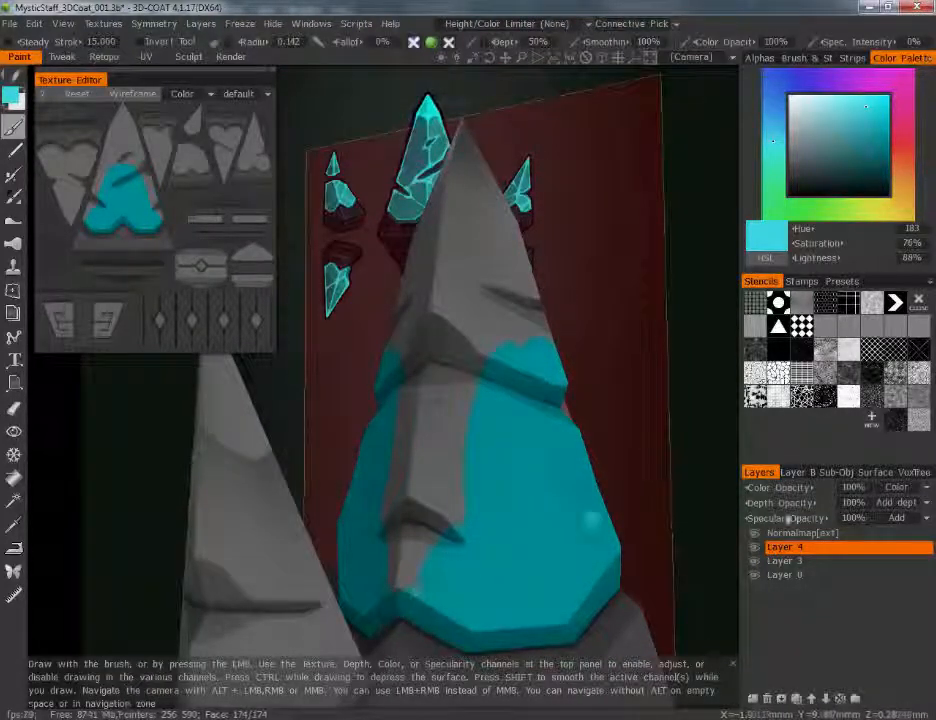
{"action": "key", "text": "["}
{"action": "key", "text": "["}
{"action": "key", "text": "["}
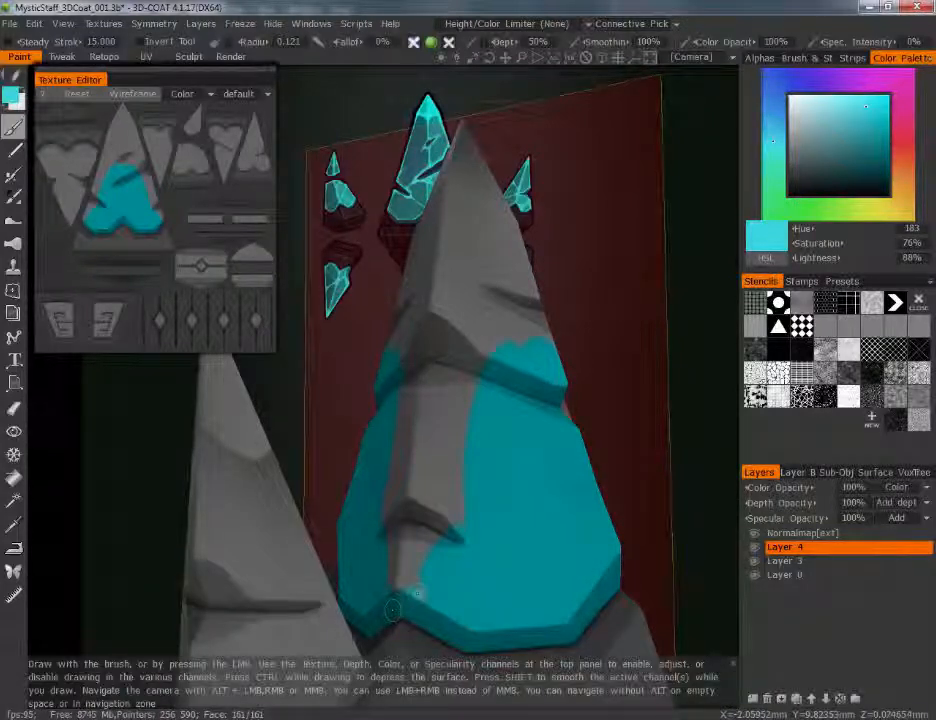
{"action": "key", "text": "]"}
{"action": "key", "text": "]"}
{"action": "key", "text": "]"}
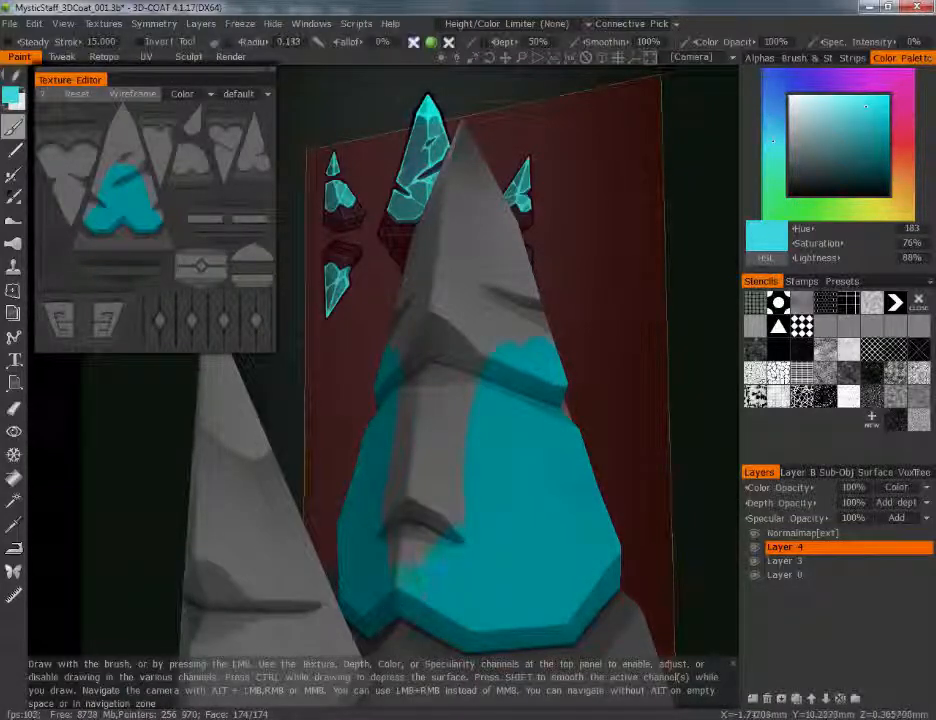
- Fill the grey strip along the crystal's side corner and the upper part up to the tip with cyan, using a larger brush
{"action": "mouse_move", "coordinate": [437, 485]}
{"action": "left_mouse_down"}
{"action": "mouse_move", "coordinate": [455, 500]}
{"action": "mouse_move", "coordinate": [458, 370]}
{"action": "mouse_move", "coordinate": [460, 458]}
{"action": "left_mouse_up"}
{"action": "key", "text": "]"}
{"action": "key", "text": "]"}
{"action": "key", "text": "]"}
{"action": "key", "text": "]"}
{"action": "left_click_drag", "start_coordinate": [472, 407], "coordinate": [530, 392], "text": "alt"}
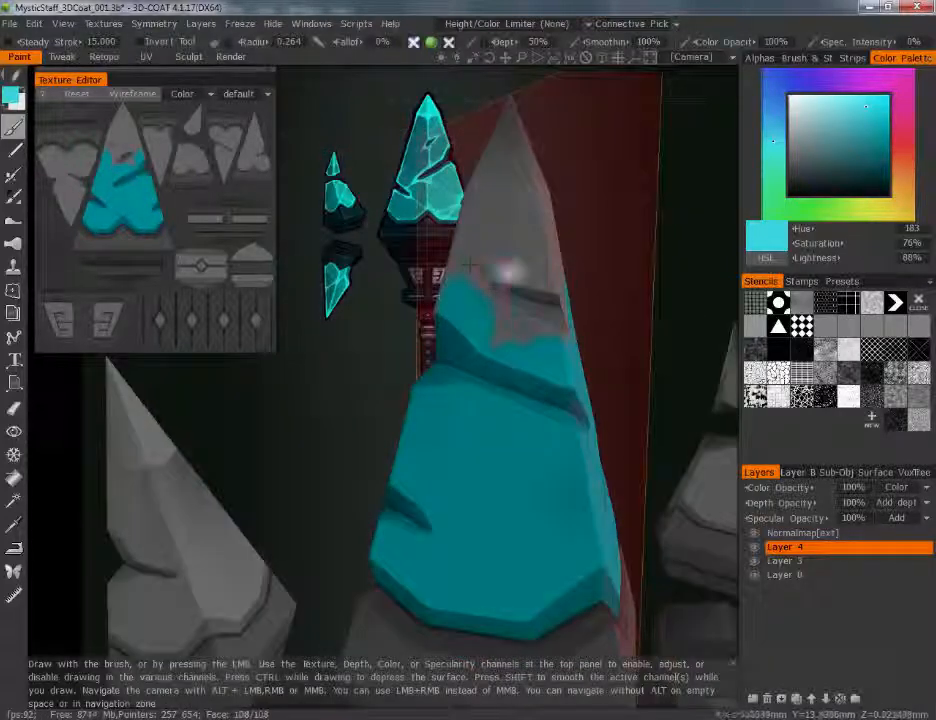
{"action": "mouse_move", "coordinate": [508, 272]}
{"action": "left_mouse_down"}
{"action": "mouse_move", "coordinate": [512, 307]}
{"action": "mouse_move", "coordinate": [545, 305]}
{"action": "mouse_move", "coordinate": [522, 125]}
{"action": "left_mouse_up"}
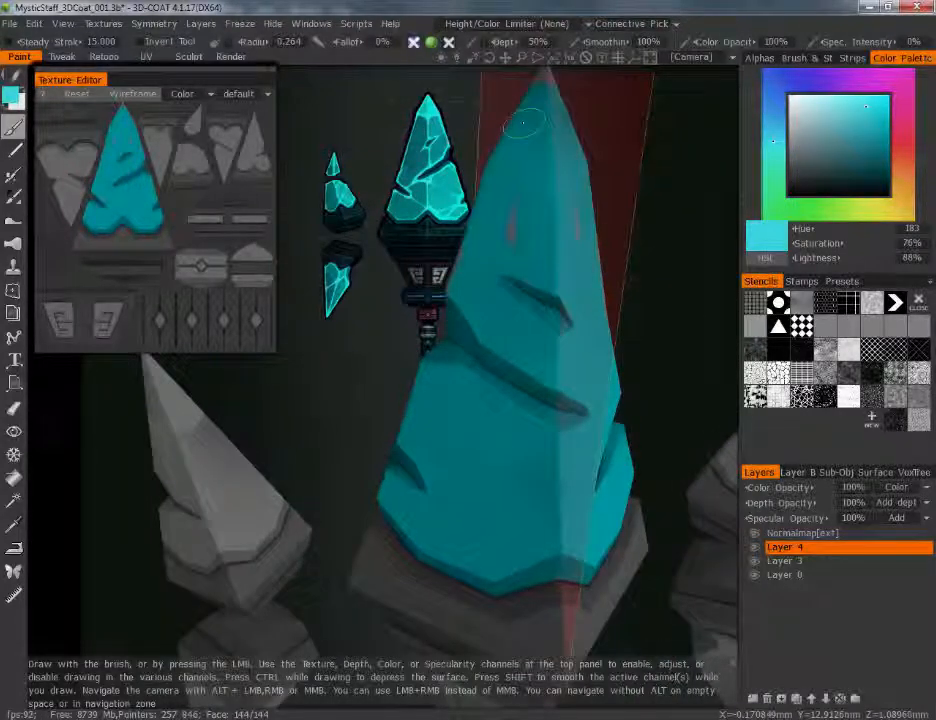
{"action": "left_click_drag", "start_coordinate": [510, 250], "coordinate": [565, 118], "text": "alt"}
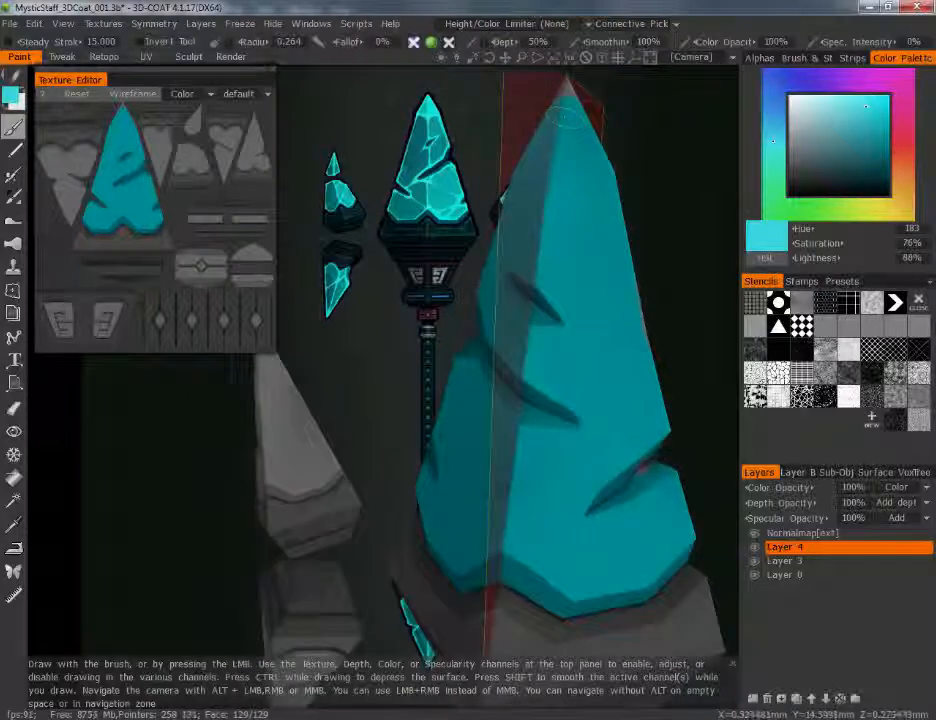
- Paint the lower rim of the upper side crystal's cracked face cyan with a smaller brush, along the edge of its stone base
{"action": "mouse_move", "coordinate": [575, 375]}
{"action": "right_mouse_down", "text": "alt"}
{"action": "mouse_move", "coordinate": [468, 537]}
{"action": "mouse_move", "coordinate": [501, 474]}
{"action": "right_mouse_up", "text": "alt"}
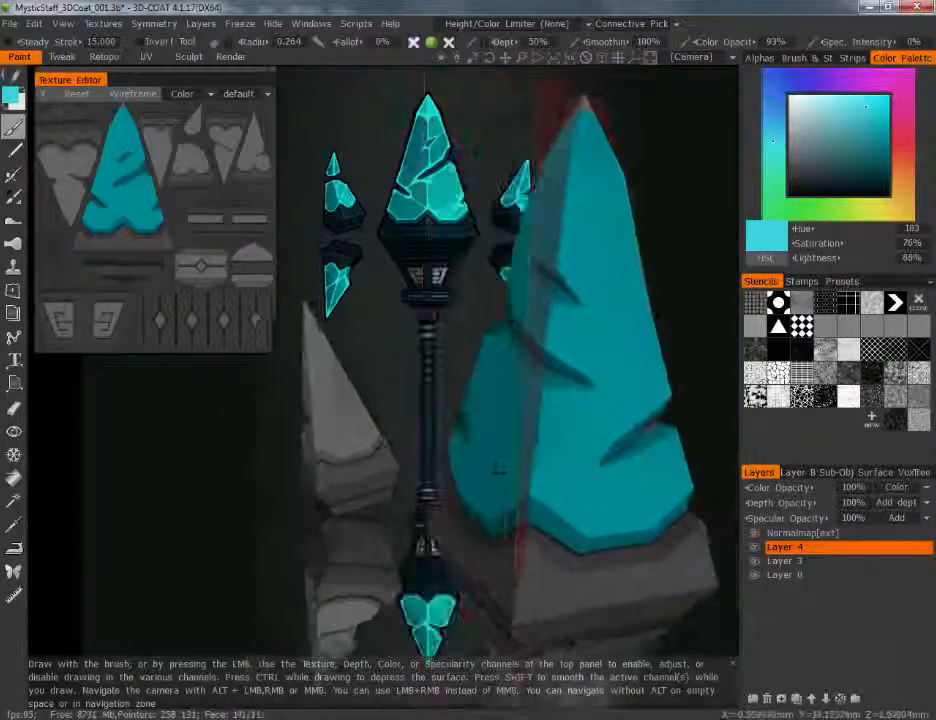
{"action": "left_click_drag", "start_coordinate": [501, 474], "coordinate": [552, 437], "text": "alt"}
{"action": "middle_click_drag", "start_coordinate": [552, 437], "coordinate": [577, 366], "text": "alt"}
{"action": "right_click_drag", "start_coordinate": [577, 366], "coordinate": [581, 349], "text": "alt"}
{"action": "key", "text": "bracketleft"}
{"action": "key", "text": "bracketleft"}
{"action": "key", "text": "bracketleft"}
{"action": "key", "text": "bracketleft"}
{"action": "key", "text": "bracketleft"}
{"action": "key", "text": "bracketleft"}
{"action": "key", "text": "bracketleft"}
{"action": "key", "text": "bracketleft"}
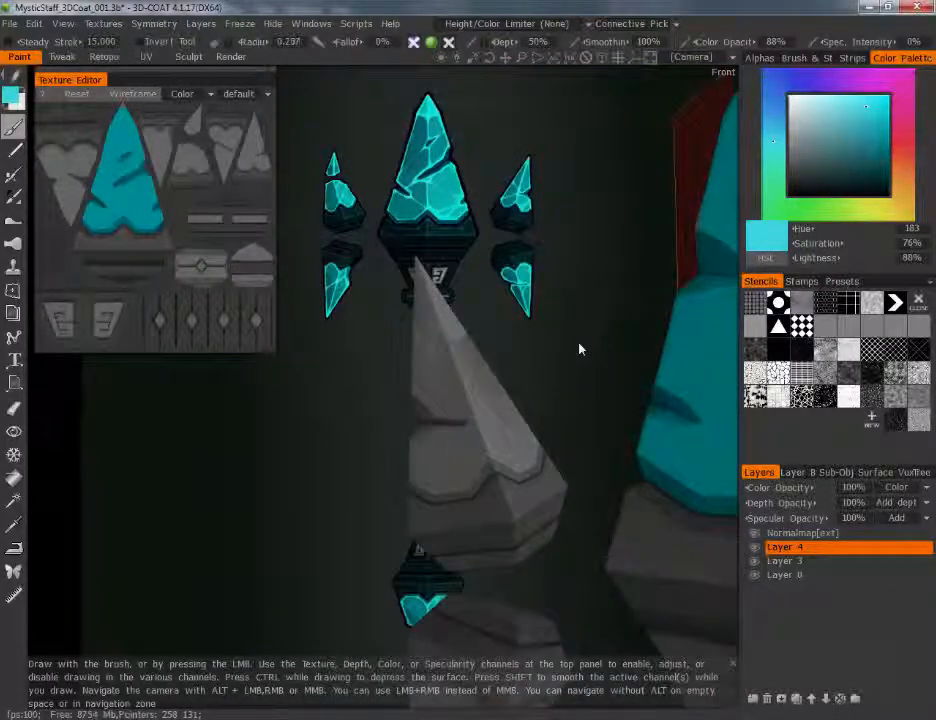
{"action": "left_click_drag", "start_coordinate": [443, 488], "coordinate": [448, 471]}
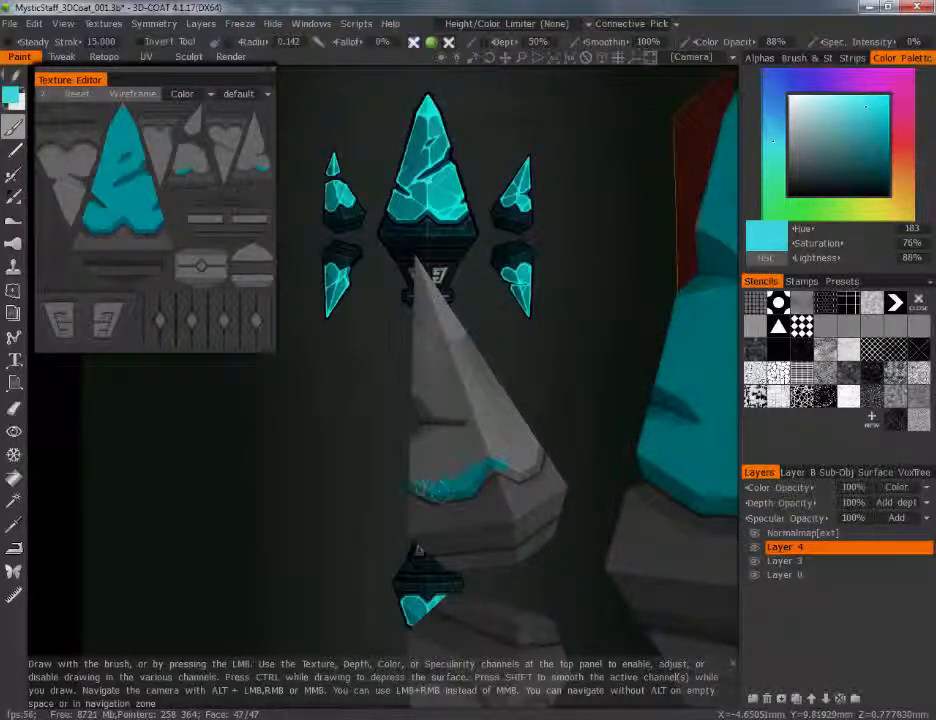
- Fill the side crystal's cracked face and the narrow edge up to its tip with cyan, using a larger brush
{"action": "left_click_drag", "start_coordinate": [421, 489], "coordinate": [421, 426]}
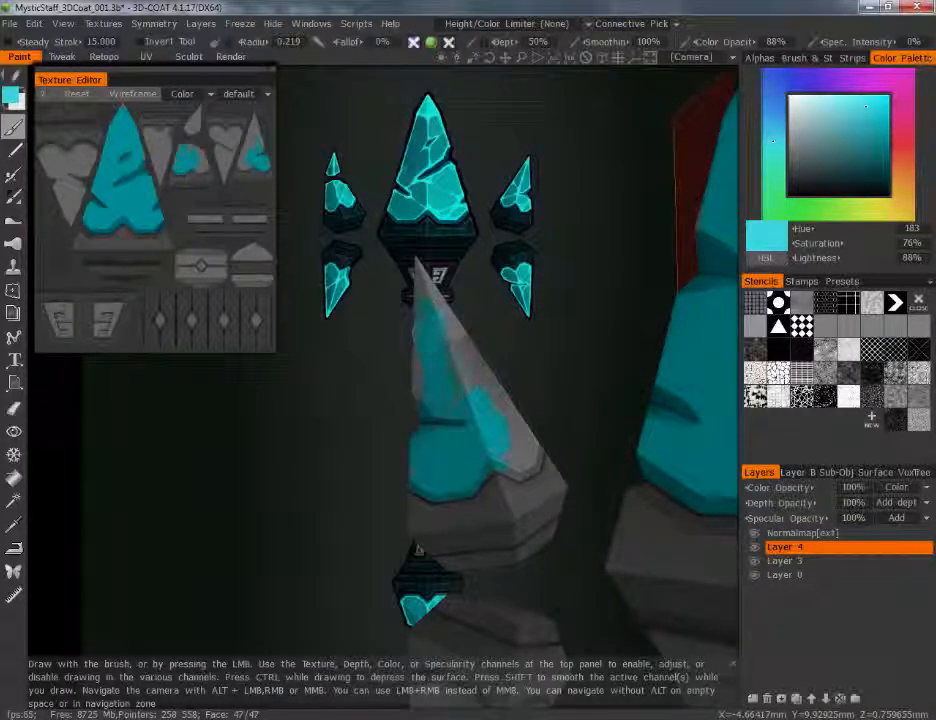
{"action": "left_click_drag", "start_coordinate": [454, 388], "coordinate": [443, 345], "text": "alt"}
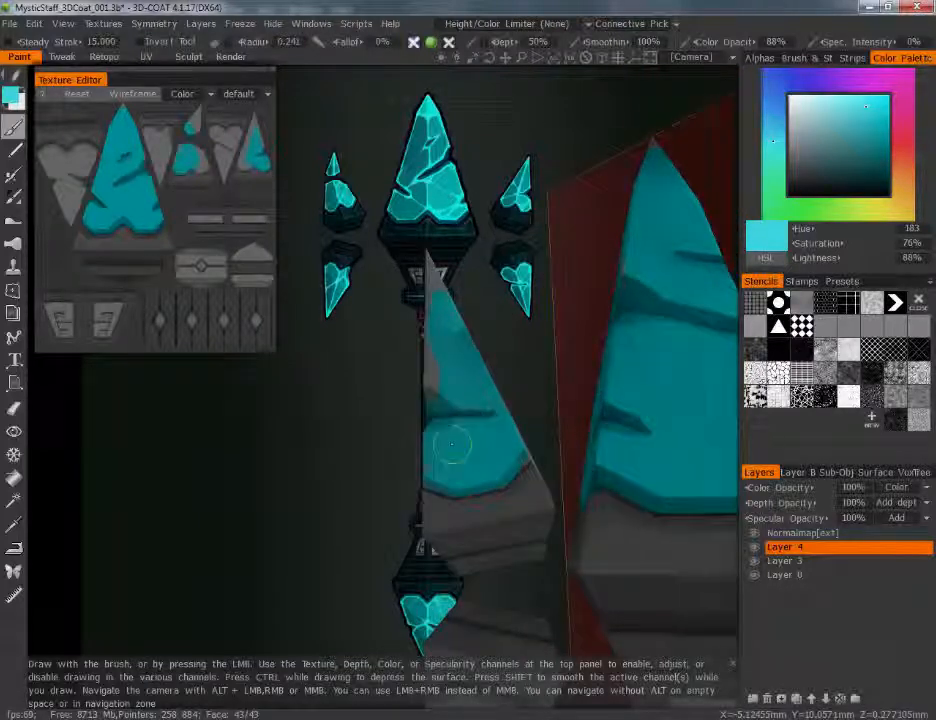
{"action": "left_click_drag", "start_coordinate": [308, 218], "coordinate": [326, 226], "text": "alt"}
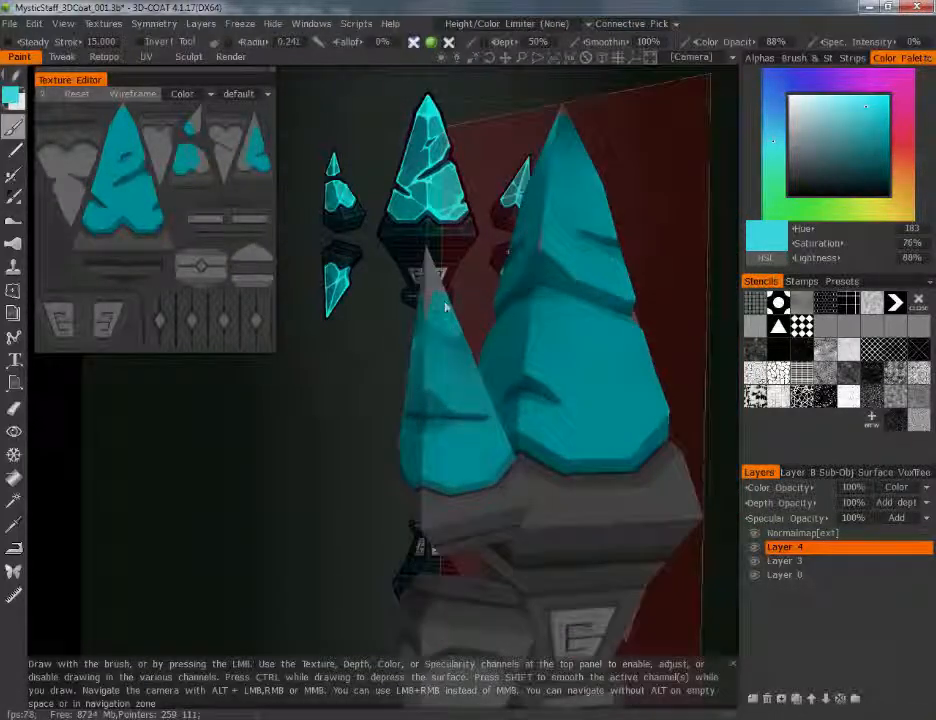
{"action": "left_click_drag", "start_coordinate": [351, 284], "coordinate": [374, 284], "text": "alt"}
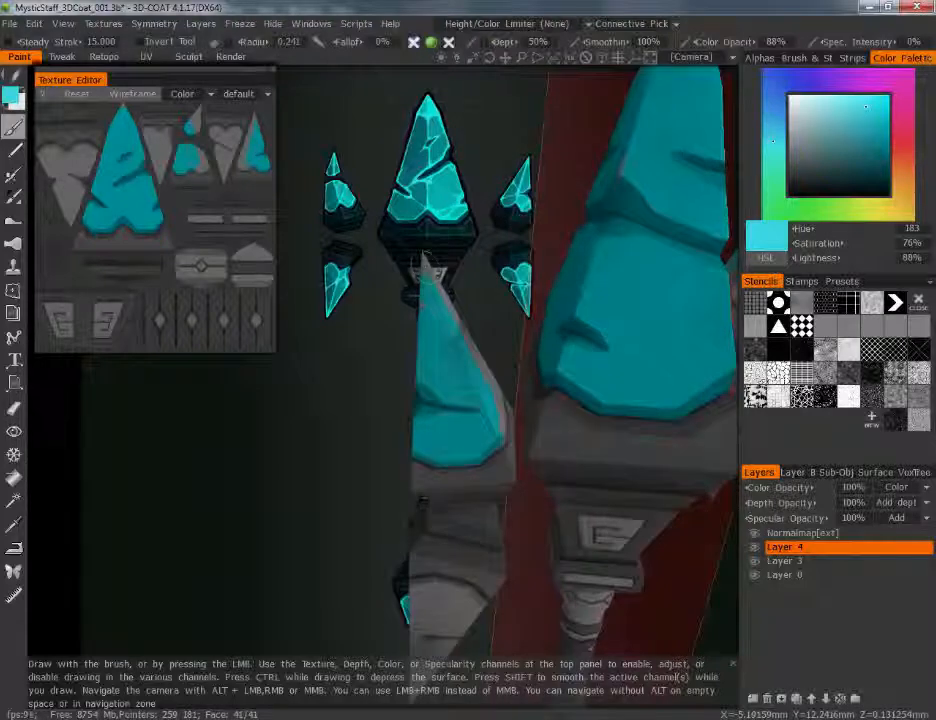
{"action": "left_click_drag", "start_coordinate": [290, 234], "coordinate": [322, 246], "text": "alt"}
{"action": "left_click_drag", "start_coordinate": [425, 495], "coordinate": [426, 540], "text": "alt"}
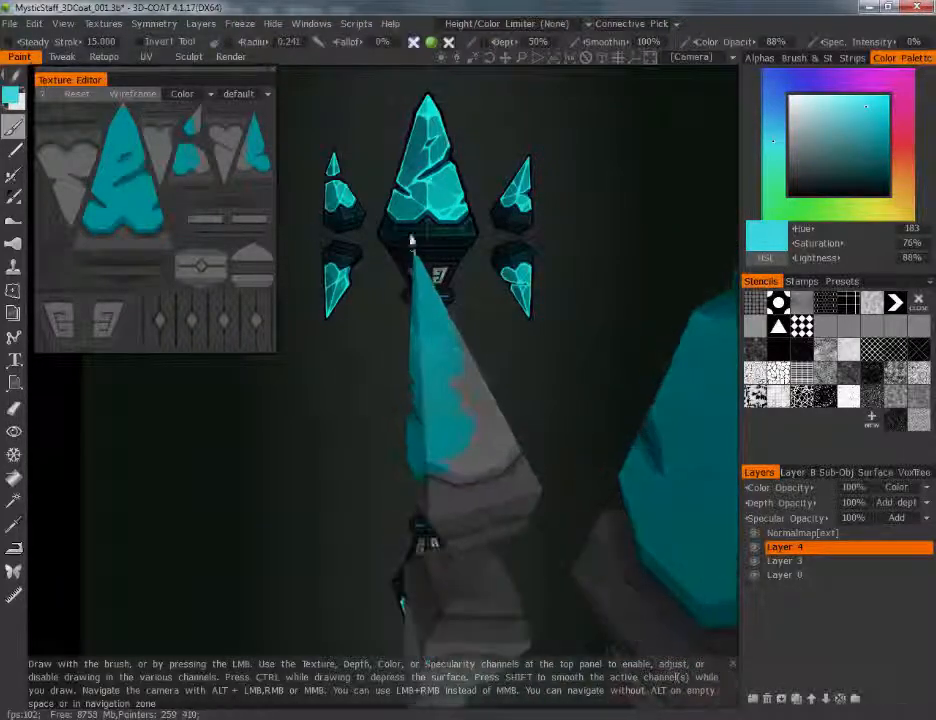
- Paint the lower rim of the side crystal's adjoining face cyan with a smaller brush, following the stone base's edge
{"action": "key", "text": "bracketleft"}
{"action": "key", "text": "bracketleft"}
{"action": "key", "text": "bracketleft"}
{"action": "key", "text": "bracketleft"}
{"action": "key", "text": "bracketleft"}
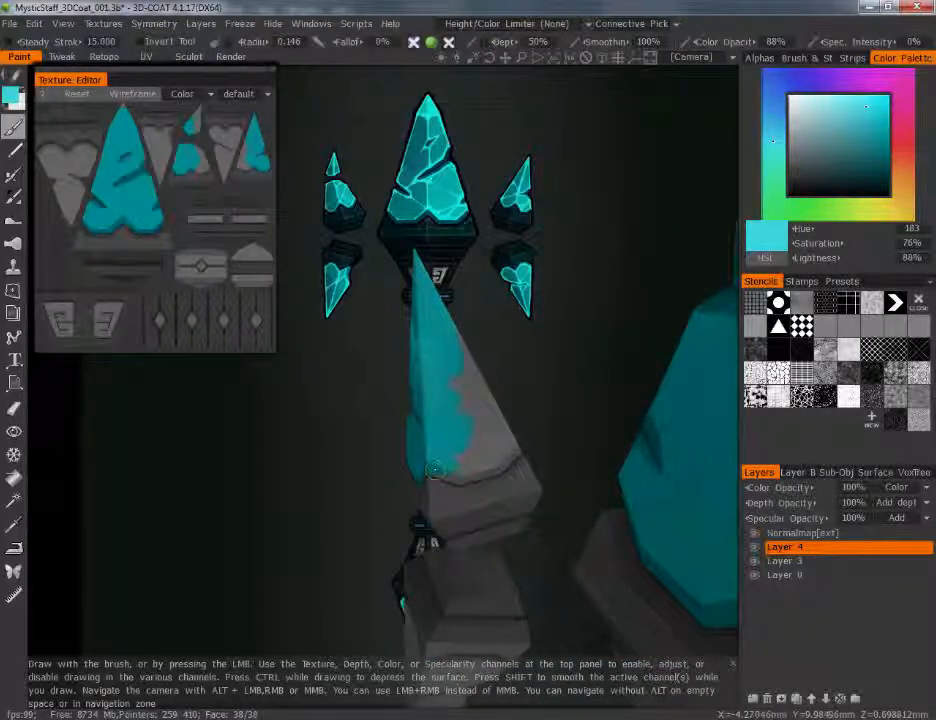
{"action": "key", "text": "bracketright"}
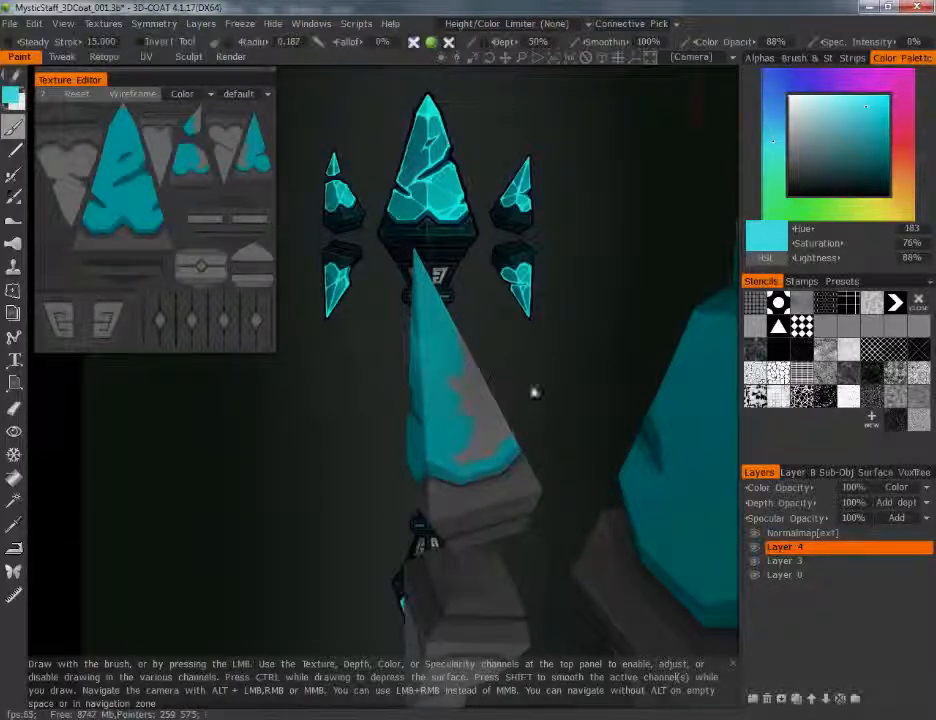
- Fill the rest of the side crystal's adjoining face with cyan, and paint the detached shard above the broken crystal cyan
{"action": "left_click_drag", "start_coordinate": [534, 392], "coordinate": [453, 456], "text": "alt"}
{"action": "mouse_move", "coordinate": [503, 435]}
{"action": "left_mouse_down", "text": "alt"}
{"action": "mouse_move", "coordinate": [452, 428]}
{"action": "mouse_move", "coordinate": [480, 385]}
{"action": "mouse_move", "coordinate": [612, 313]}
{"action": "mouse_move", "coordinate": [604, 299]}
{"action": "mouse_move", "coordinate": [508, 351]}
{"action": "left_mouse_up", "text": "alt"}
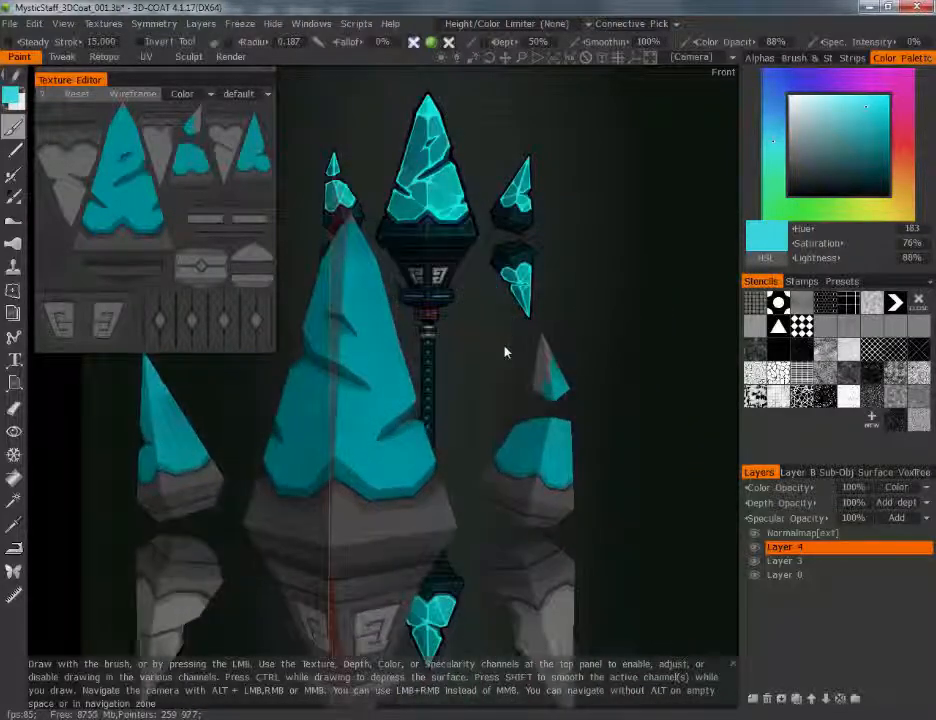
{"action": "left_click_drag", "start_coordinate": [595, 411], "coordinate": [625, 411], "text": "alt"}
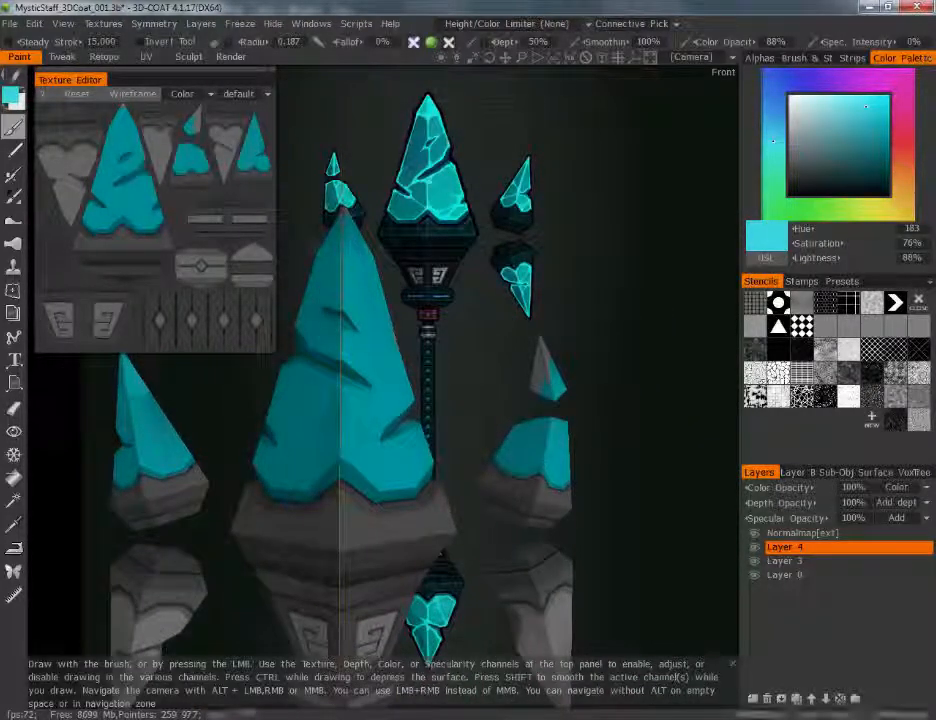
{"action": "left_click_drag", "start_coordinate": [520, 375], "coordinate": [591, 350], "text": "alt"}
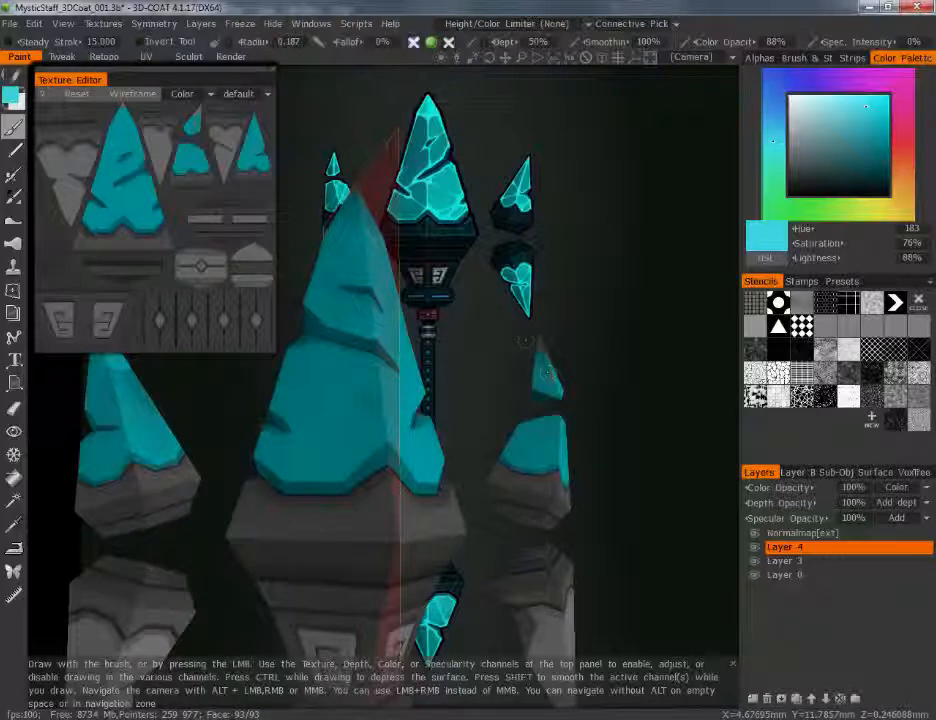
- Paint the downward-pointing side crystal cyan from its stone cap to its tip, using a brush radius of 0.361 for the wide areas
{"action": "mouse_move", "coordinate": [610, 445]}
{"action": "left_mouse_down", "text": "alt"}
{"action": "mouse_move", "coordinate": [564, 439]}
{"action": "mouse_move", "coordinate": [606, 439]}
{"action": "left_mouse_up", "text": "alt"}
{"action": "mouse_move", "coordinate": [290, 405]}
{"action": "left_mouse_down"}
{"action": "mouse_move", "coordinate": [278, 435]}
{"action": "mouse_move", "coordinate": [299, 437]}
{"action": "mouse_move", "coordinate": [282, 482]}
{"action": "left_mouse_up"}
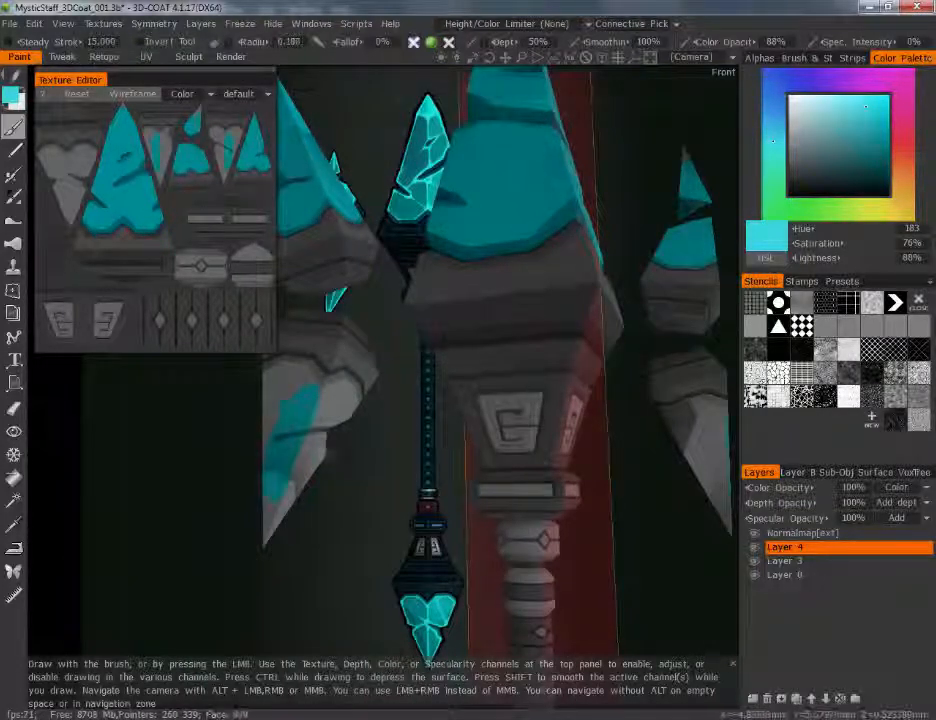
{"action": "right_click_drag", "start_coordinate": [283, 480], "coordinate": [308, 480]}
{"action": "left_click_drag", "start_coordinate": [290, 398], "coordinate": [287, 452]}
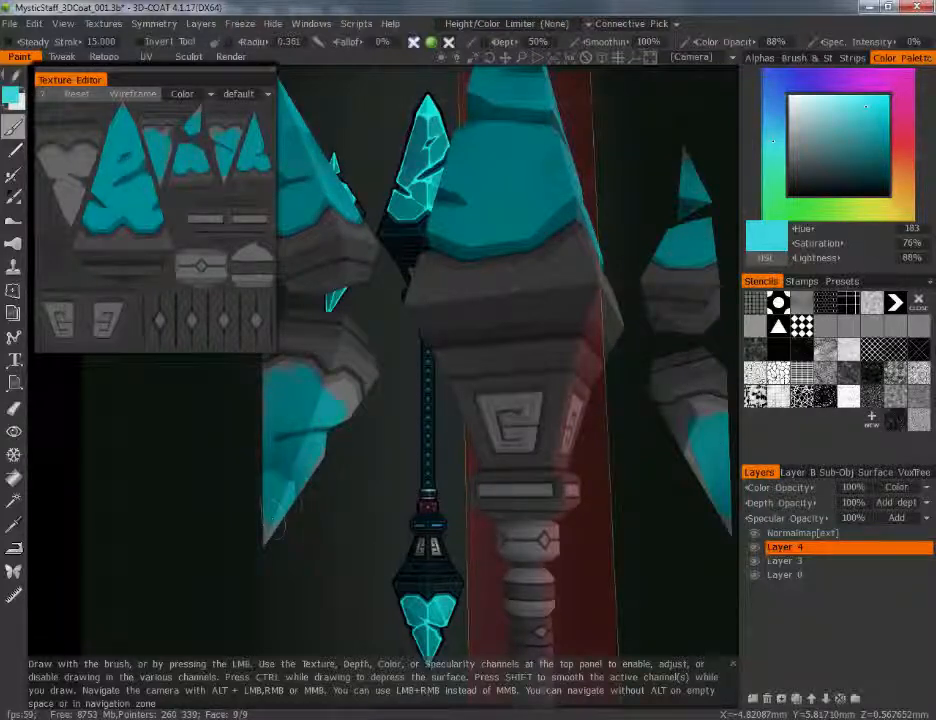
{"action": "left_click_drag", "start_coordinate": [330, 410], "coordinate": [350, 393]}
{"action": "left_click_drag", "start_coordinate": [350, 393], "coordinate": [408, 396], "text": "alt"}
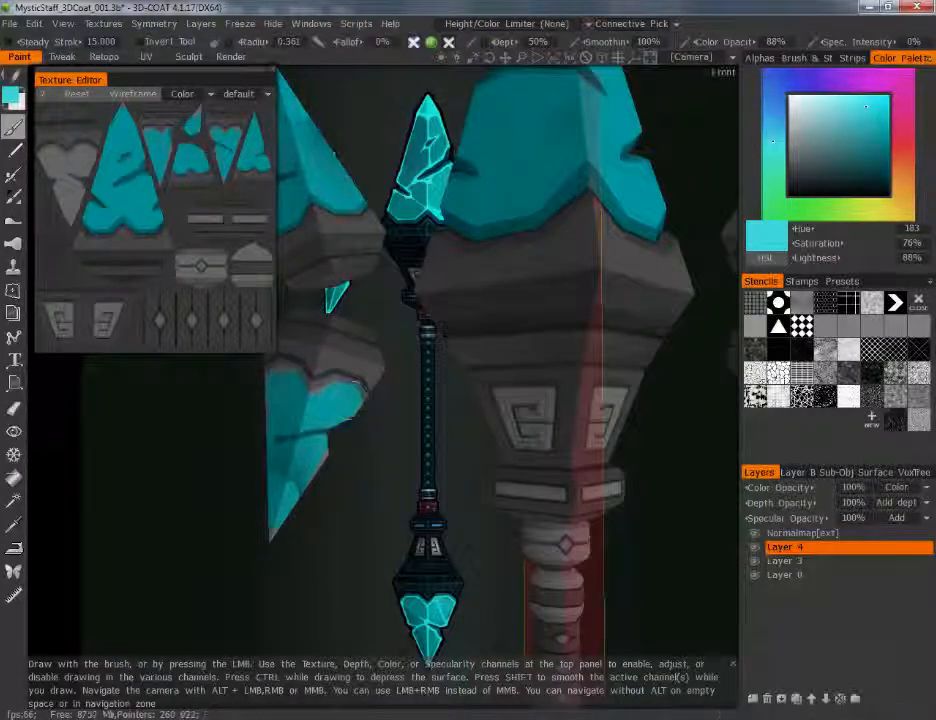
{"action": "left_click_drag", "start_coordinate": [343, 440], "coordinate": [450, 453], "text": "alt"}
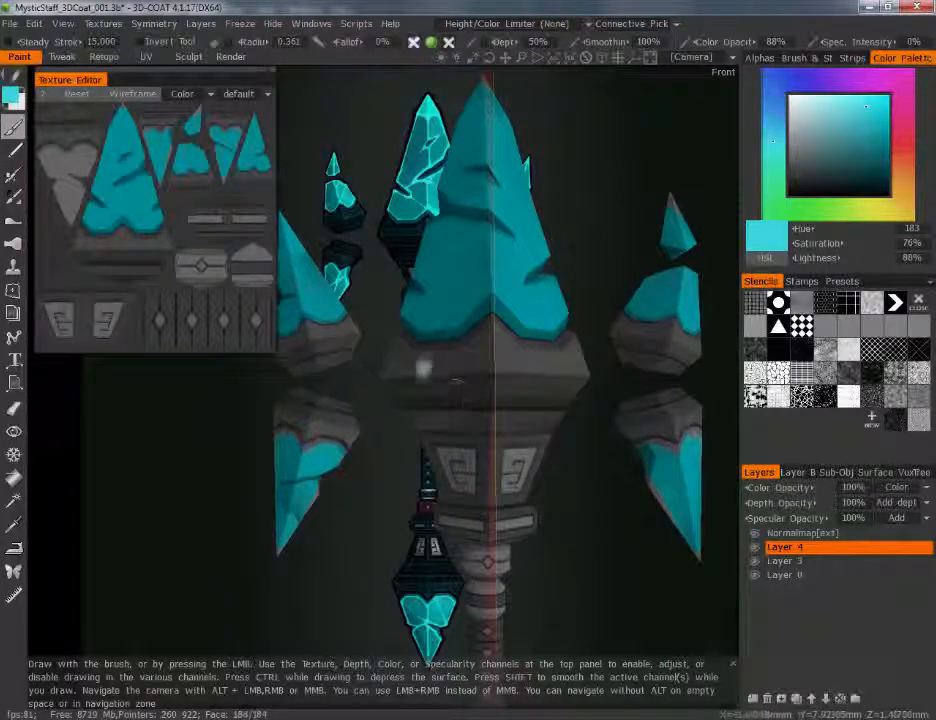
- Change the paint color to a dark teal with hue 176, saturation 88% and lightness 14%
{"action": "left_click", "coordinate": [12, 104]}
{"action": "left_click_drag", "start_coordinate": [372, 203], "coordinate": [620, 205]}
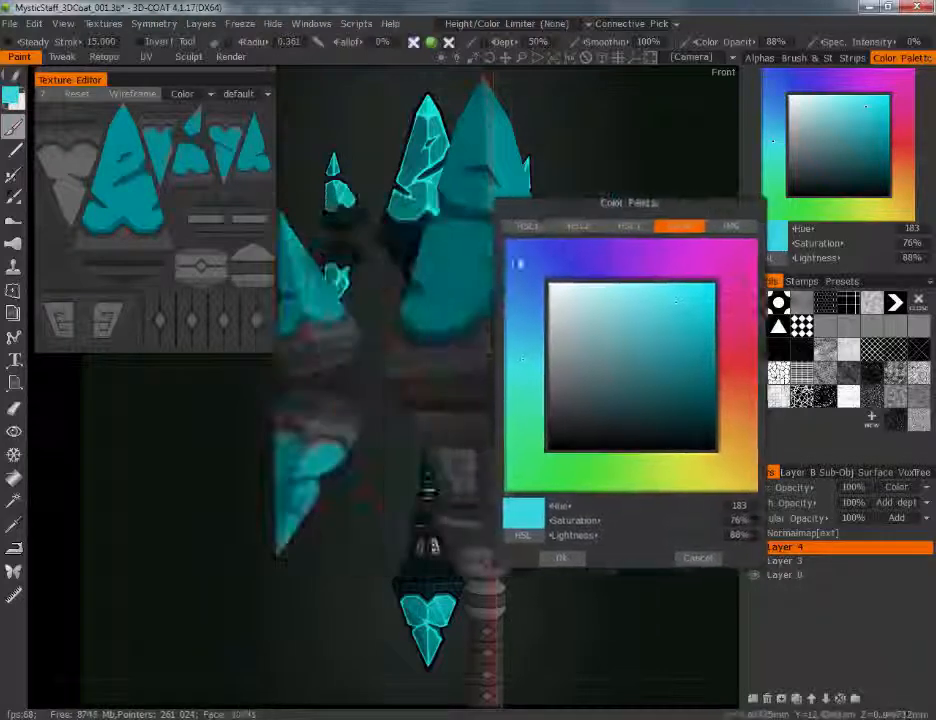
{"action": "left_click_drag", "start_coordinate": [668, 342], "coordinate": [698, 414]}
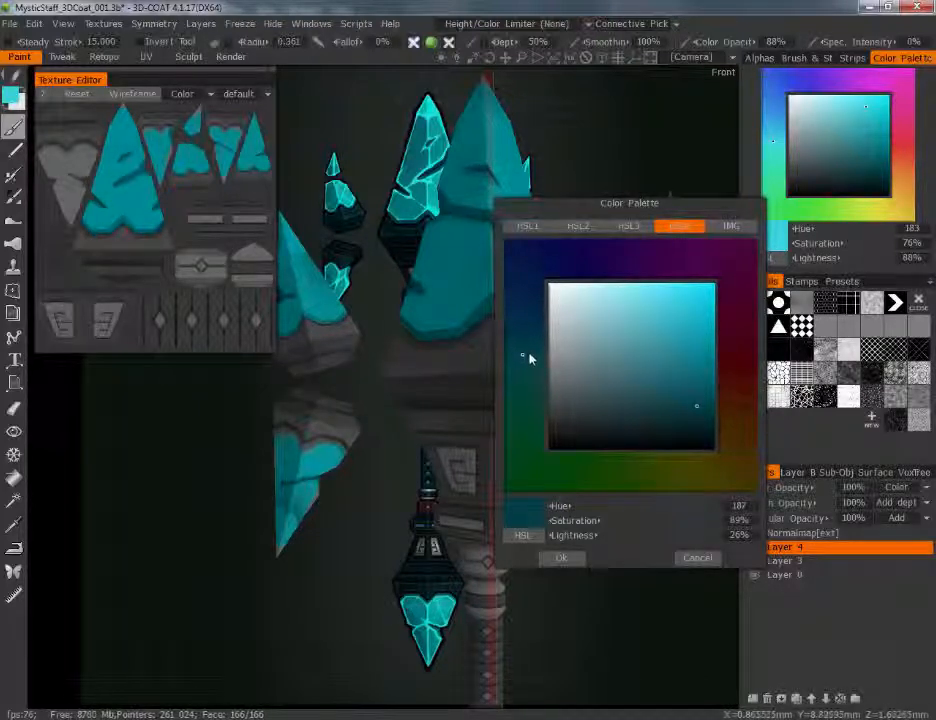
{"action": "left_click_drag", "start_coordinate": [695, 418], "coordinate": [676, 421]}
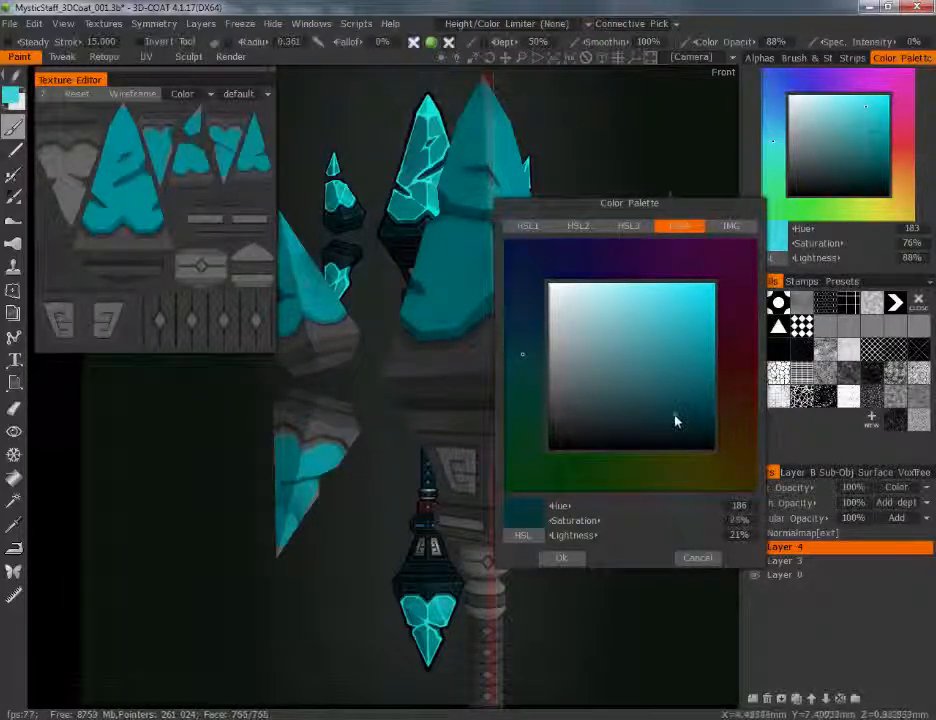
{"action": "left_click_drag", "start_coordinate": [525, 376], "coordinate": [522, 375]}
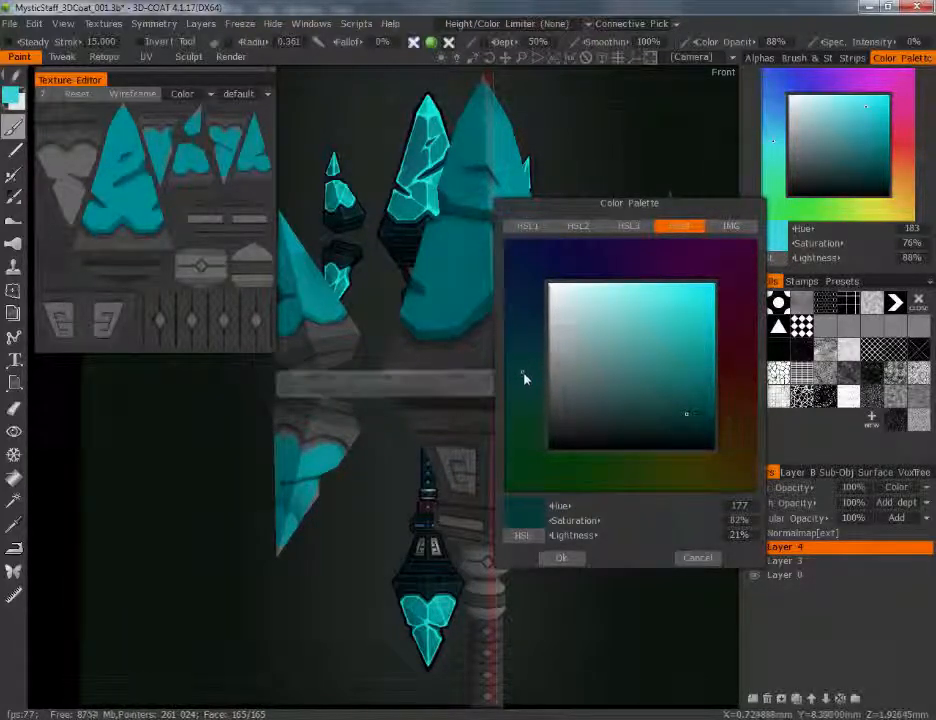
{"action": "left_click_drag", "start_coordinate": [701, 418], "coordinate": [696, 426]}
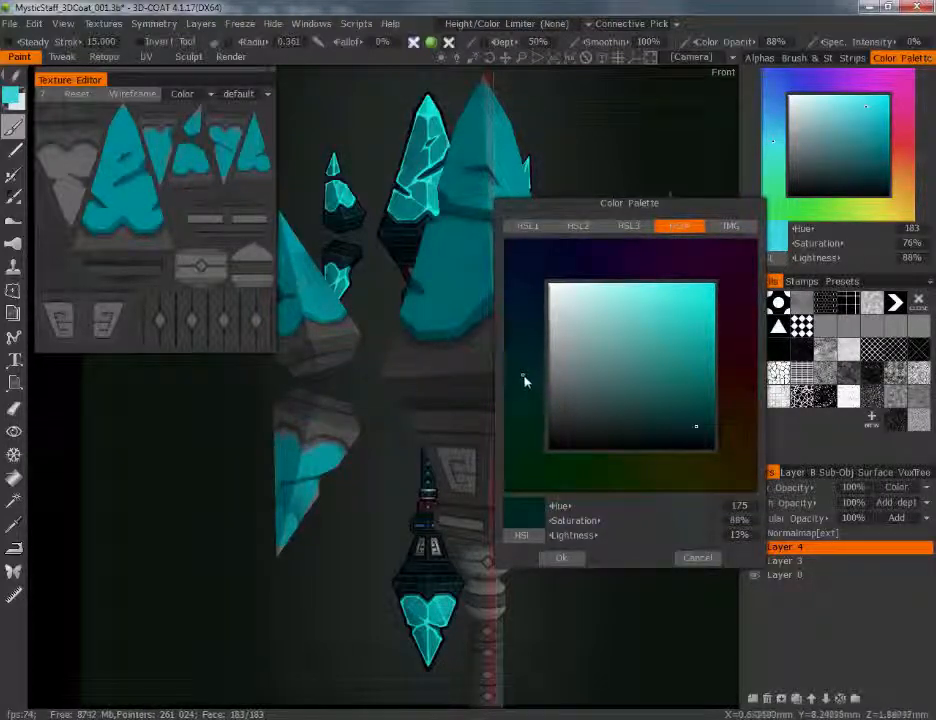
{"action": "left_click", "coordinate": [561, 557]}
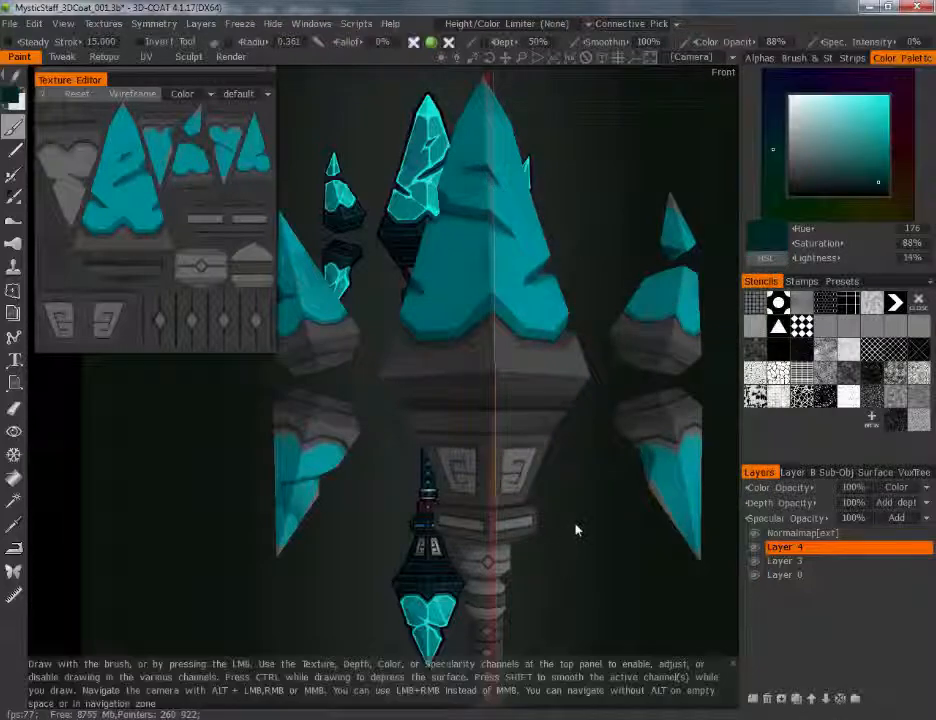
- Paint the front corner of the stone base dark teal just beneath the central crystal's rim, using a smaller brush
{"action": "middle_click_drag", "start_coordinate": [507, 419], "coordinate": [464, 497], "text": "alt"}
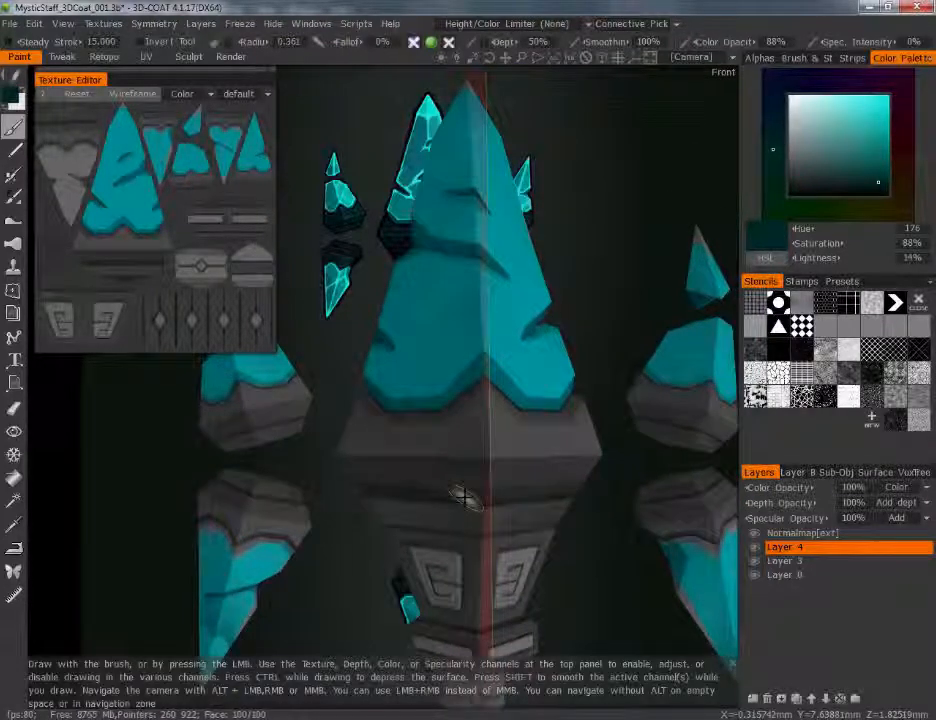
{"action": "key", "text": "["}
{"action": "right_click_drag", "start_coordinate": [457, 422], "coordinate": [441, 430]}
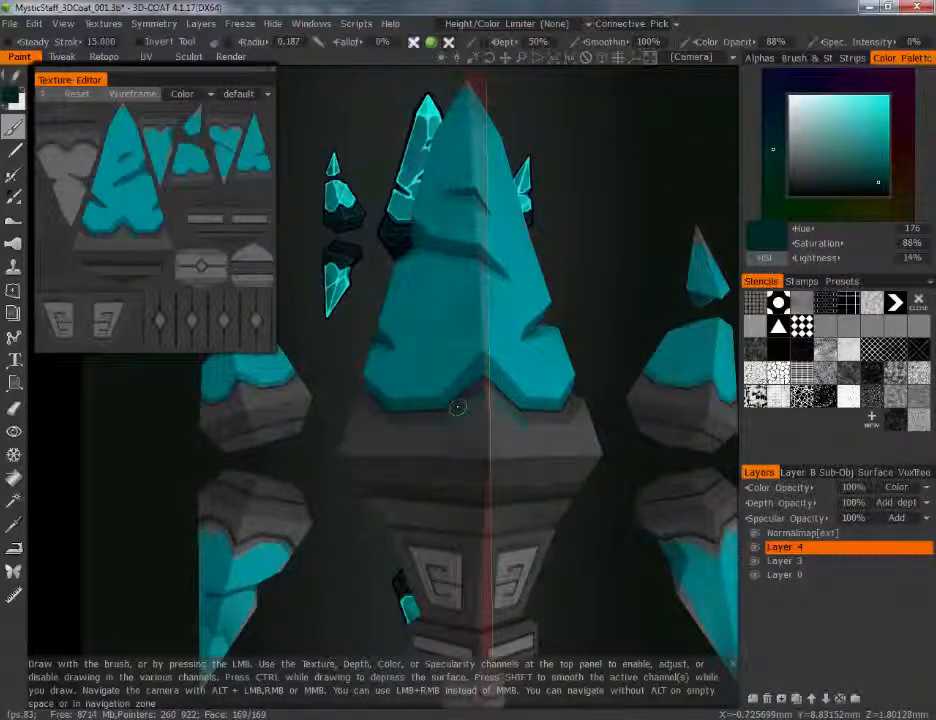
{"action": "mouse_move", "coordinate": [457, 407]}
{"action": "left_mouse_down"}
{"action": "mouse_move", "coordinate": [448, 433]}
{"action": "mouse_move", "coordinate": [455, 442]}
{"action": "mouse_move", "coordinate": [503, 441]}
{"action": "left_mouse_up"}
{"action": "key", "text": "]"}
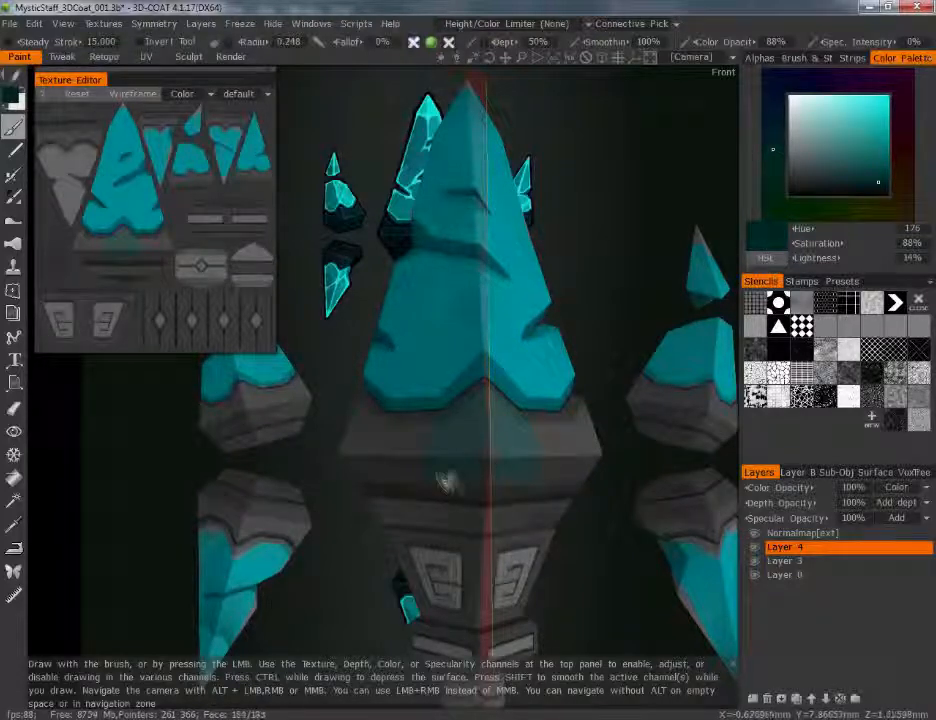
- Fill the remaining sides and the lower bevel of the central crystal's stone base with dark teal, using a brush radius of 0.248
{"action": "left_click_drag", "start_coordinate": [446, 482], "coordinate": [478, 489]}
{"action": "left_click_drag", "start_coordinate": [572, 479], "coordinate": [483, 503], "text": "alt"}
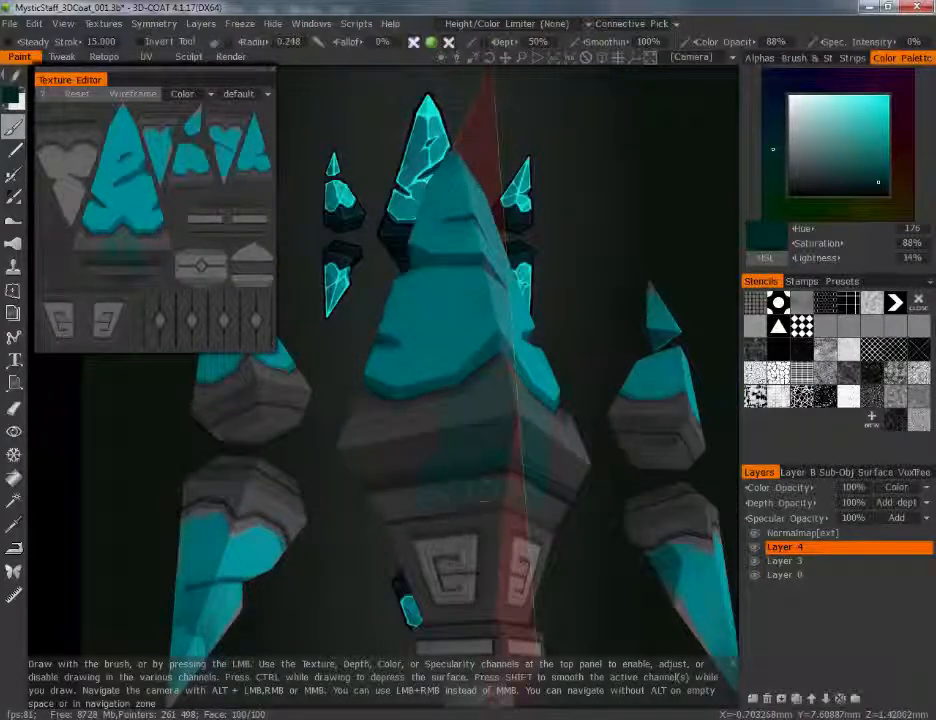
{"action": "left_click_drag", "start_coordinate": [368, 468], "coordinate": [460, 446], "text": "alt"}
{"action": "left_click_drag", "start_coordinate": [440, 394], "coordinate": [442, 430], "text": "alt"}
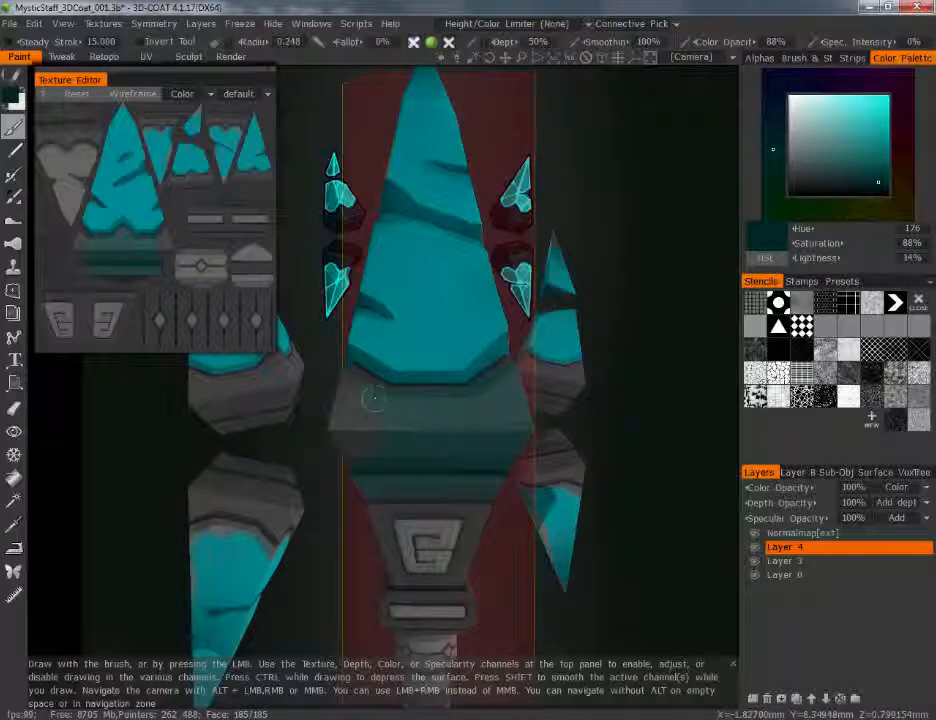
{"action": "left_click_drag", "start_coordinate": [374, 423], "coordinate": [388, 446], "text": "alt"}
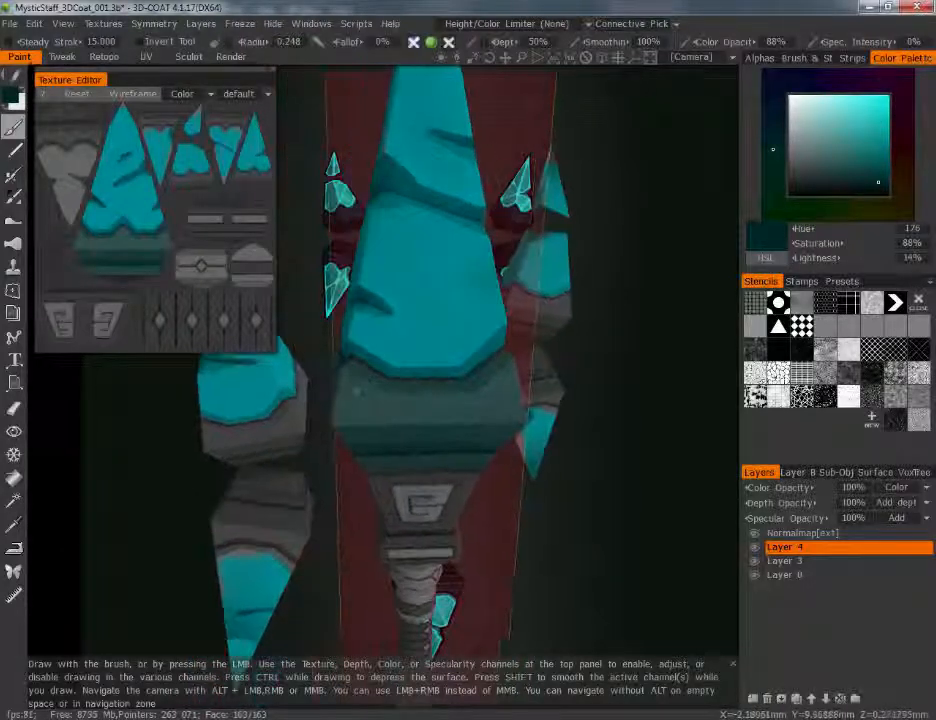
{"action": "left_click_drag", "start_coordinate": [351, 367], "coordinate": [343, 377], "text": "alt"}
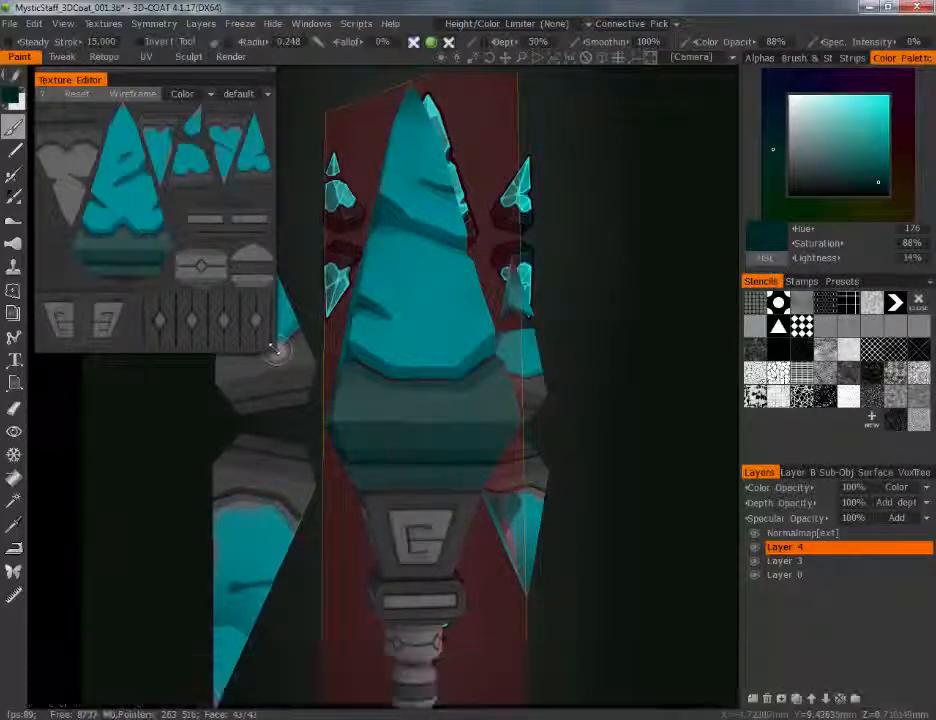
- Fill the curved lower edge of the stone base with dark teal in an enlarged Texture Editor, and shrink the editor again
{"action": "left_click_drag", "start_coordinate": [444, 489], "coordinate": [643, 655]}
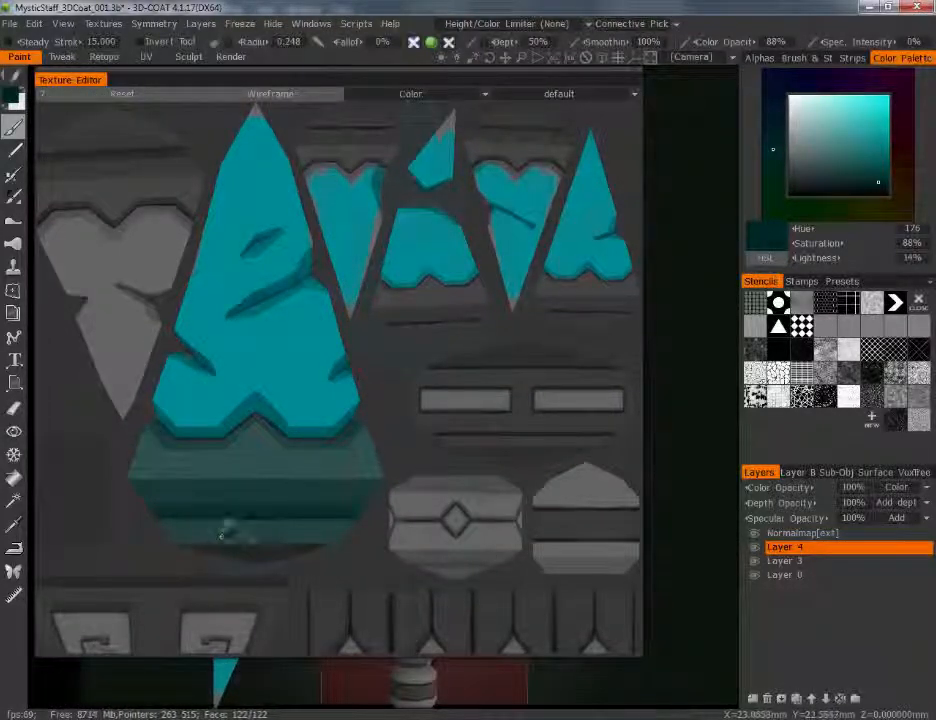
{"action": "right_click_drag", "start_coordinate": [222, 534], "coordinate": [243, 546]}
{"action": "left_click_drag", "start_coordinate": [226, 546], "coordinate": [286, 551]}
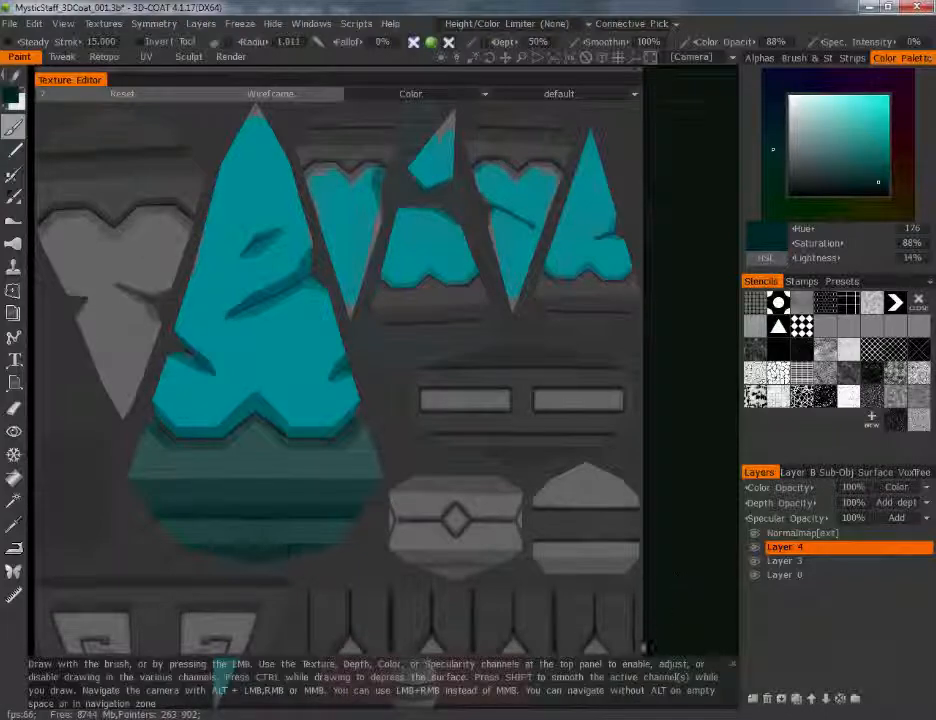
{"action": "left_click_drag", "start_coordinate": [643, 662], "coordinate": [300, 328]}
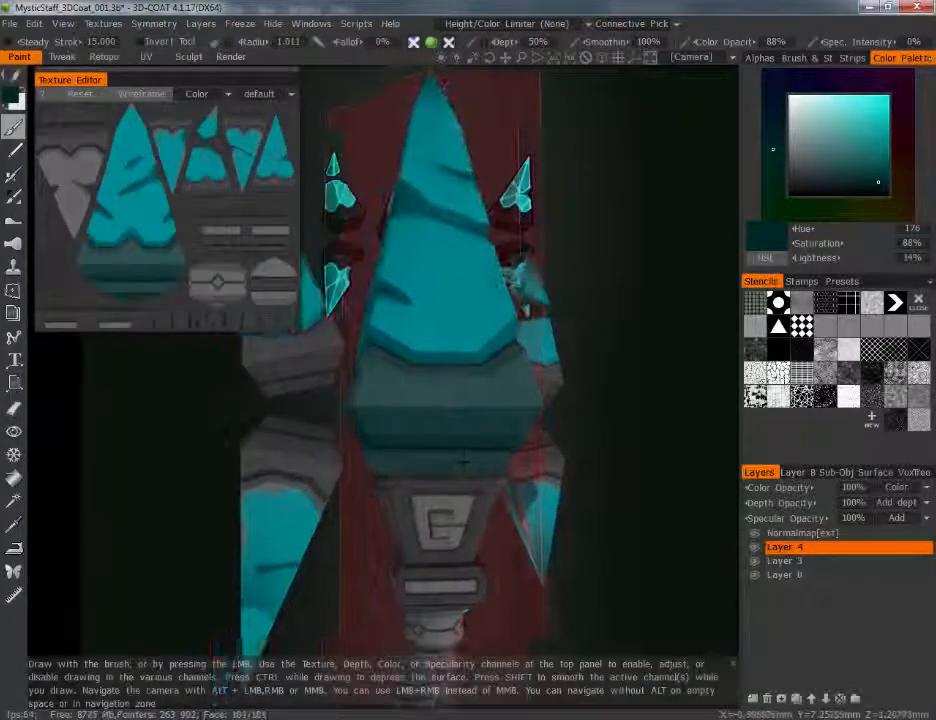
- Paint the front of the barred collar below the rune panels dark teal, using a brush radius reduced to 0.114
{"action": "right_click_drag", "start_coordinate": [464, 461], "coordinate": [468, 378], "text": "alt"}
{"action": "left_click_drag", "start_coordinate": [468, 378], "coordinate": [482, 370], "text": "alt"}
{"action": "right_click_drag", "start_coordinate": [482, 370], "coordinate": [536, 450], "text": "alt"}
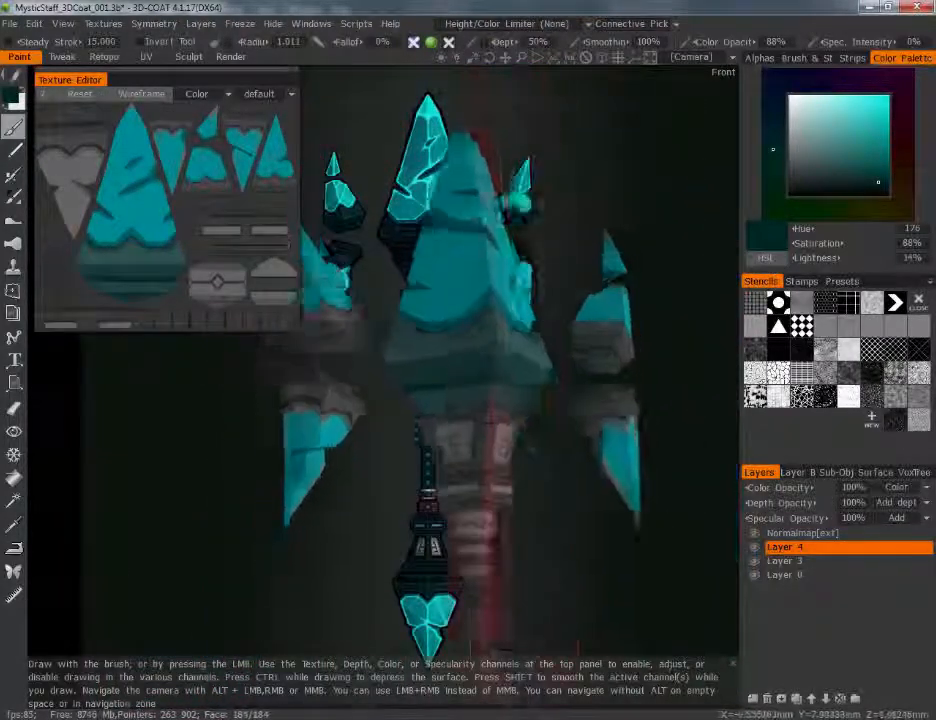
{"action": "mouse_move", "coordinate": [536, 450]}
{"action": "middle_mouse_down", "text": "alt"}
{"action": "mouse_move", "coordinate": [480, 359]}
{"action": "mouse_move", "coordinate": [539, 359]}
{"action": "middle_mouse_up", "text": "alt"}
{"action": "right_click_drag", "start_coordinate": [539, 359], "coordinate": [537, 311], "text": "alt"}
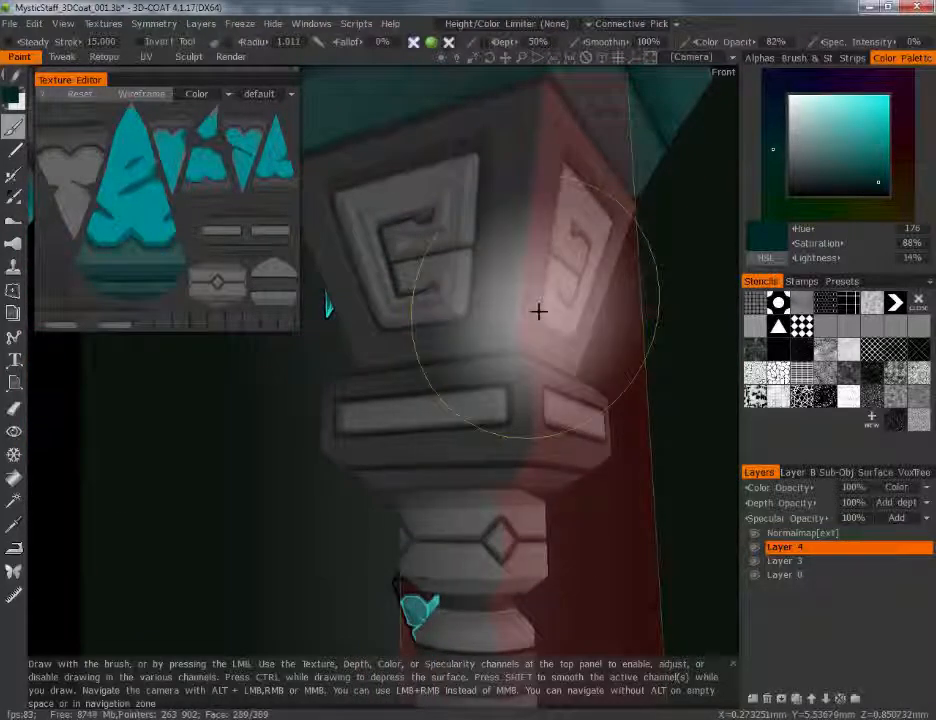
{"action": "key", "text": "bracketleft"}
{"action": "key", "text": "bracketleft"}
{"action": "key", "text": "bracketleft"}
{"action": "key", "text": "bracketleft"}
{"action": "key", "text": "bracketleft"}
{"action": "key", "text": "bracketleft"}
{"action": "key", "text": "bracketleft"}
{"action": "key", "text": "bracketleft"}
{"action": "key", "text": "bracketleft"}
{"action": "key", "text": "bracketleft"}
{"action": "left_click_drag", "start_coordinate": [503, 443], "coordinate": [520, 448]}
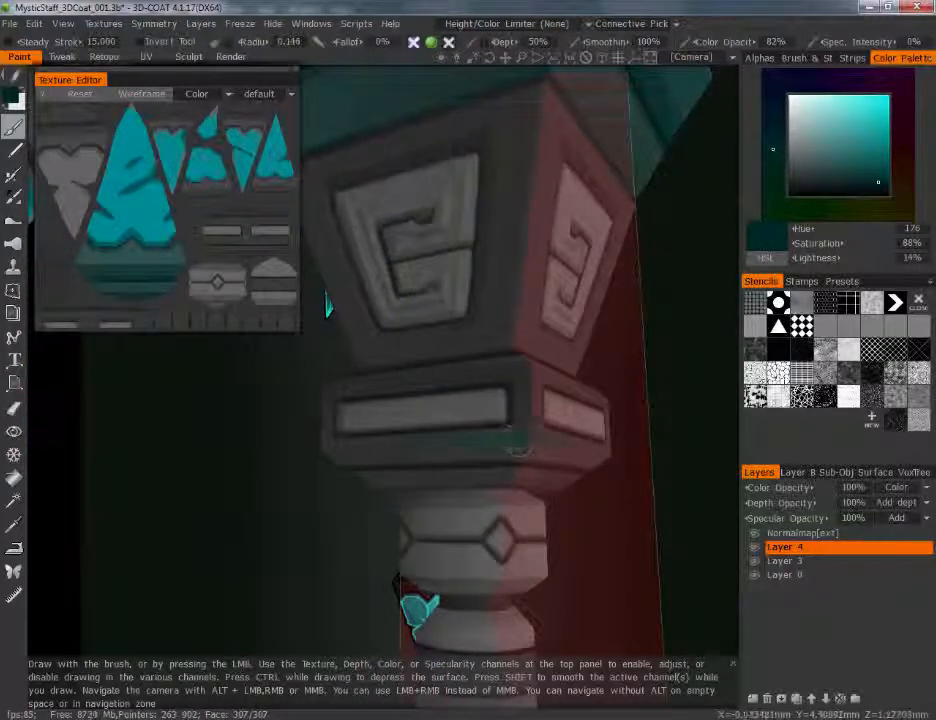
{"action": "key", "text": "bracketleft"}
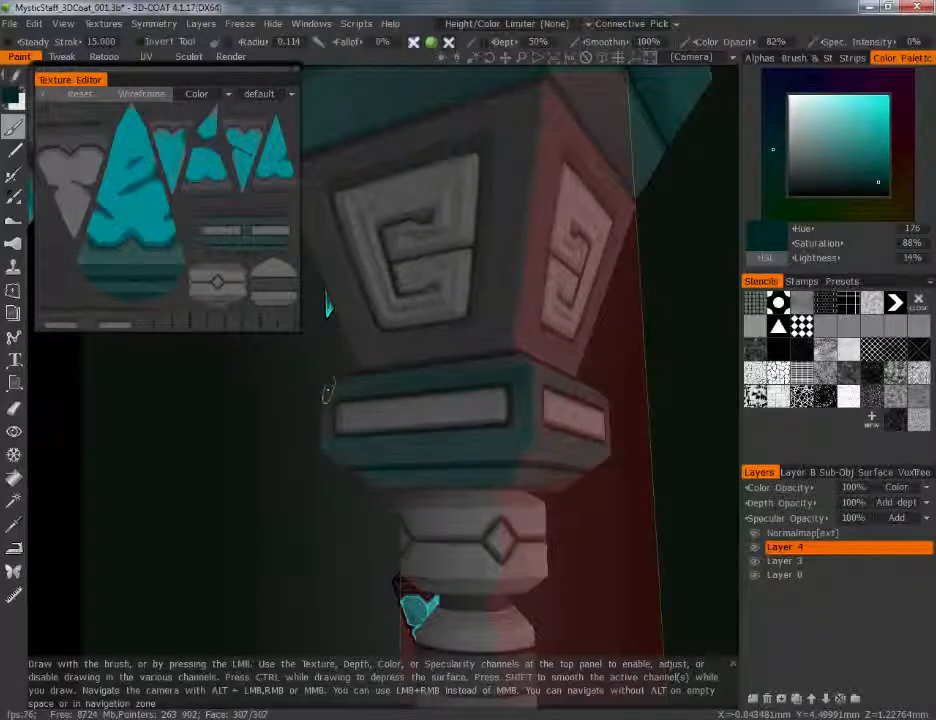
- Fill the collar's adjoining face and lower bevel with dark teal, leaving its inset bar unpainted
{"action": "left_click_drag", "start_coordinate": [690, 468], "coordinate": [553, 468], "text": "alt"}
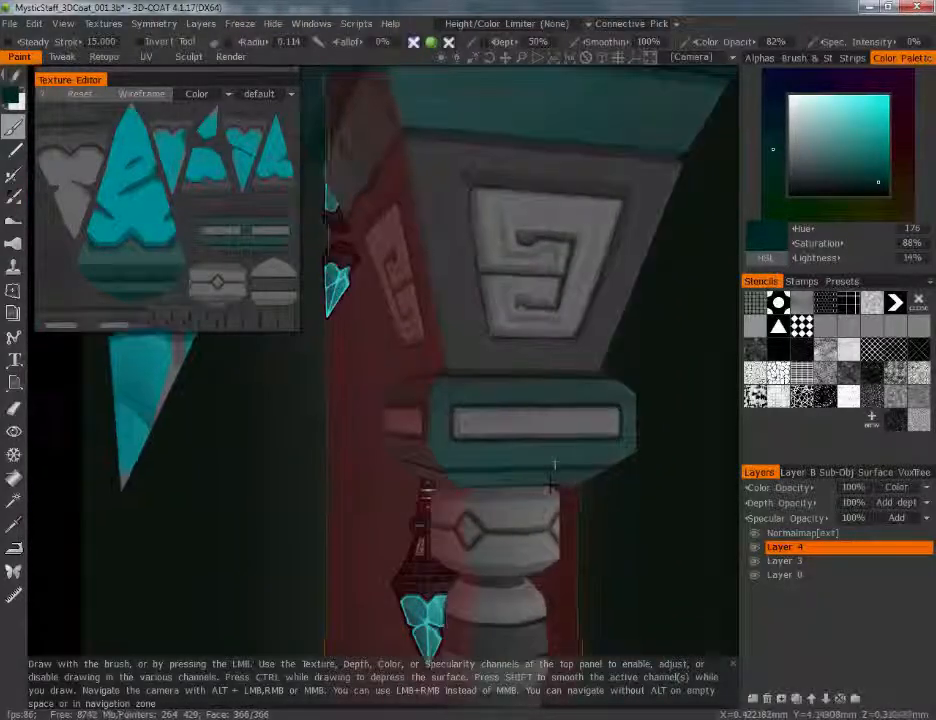
{"action": "left_click_drag", "start_coordinate": [615, 446], "coordinate": [602, 492], "text": "alt"}
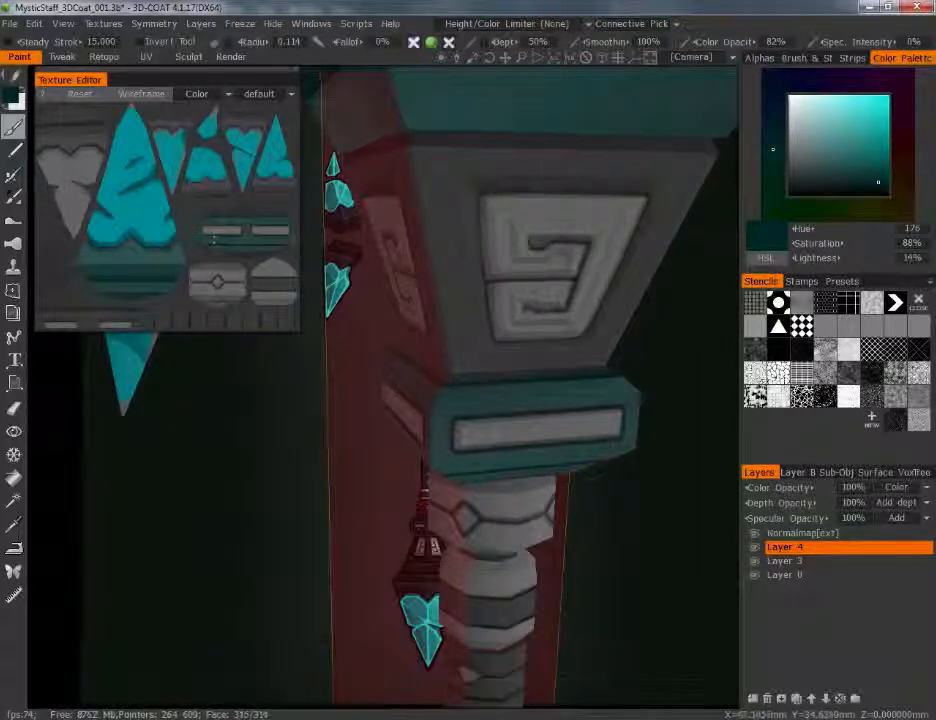
- Paint the stone bases of the floating side crystals dark teal, using a brush radius of 0.182
{"action": "scroll", "coordinate": [493, 453], "scroll_direction": "down", "scroll_amount": 5}
{"action": "key", "text": "KP_2"}
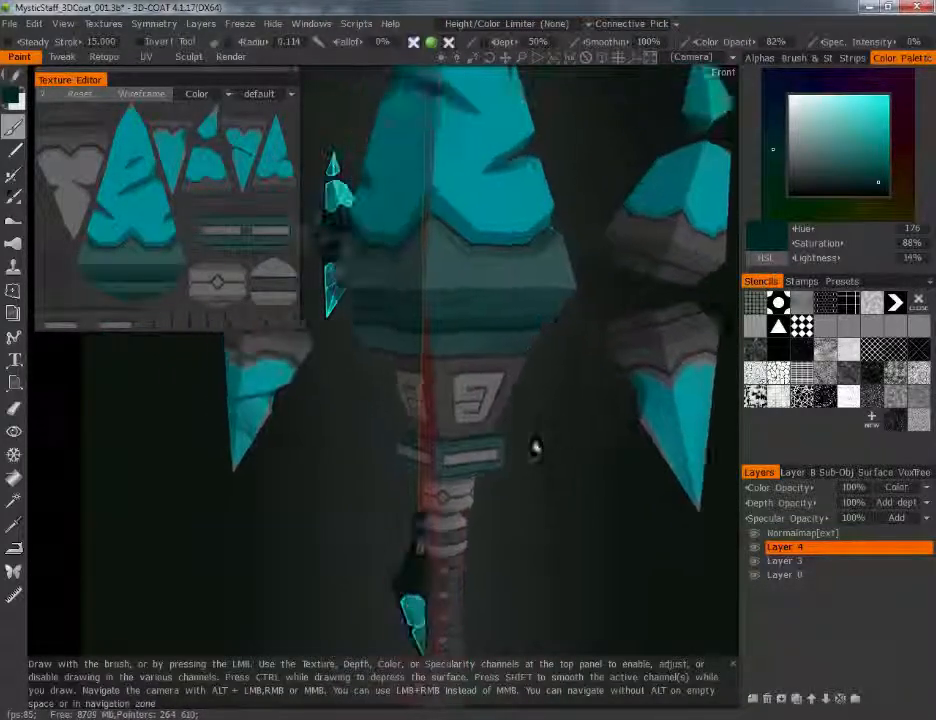
{"action": "middle_click_drag", "start_coordinate": [567, 397], "coordinate": [468, 478], "text": "alt"}
{"action": "scroll", "coordinate": [490, 424], "scroll_direction": "up", "scroll_amount": 3}
{"action": "left_click_drag", "start_coordinate": [490, 424], "coordinate": [430, 420], "text": "alt"}
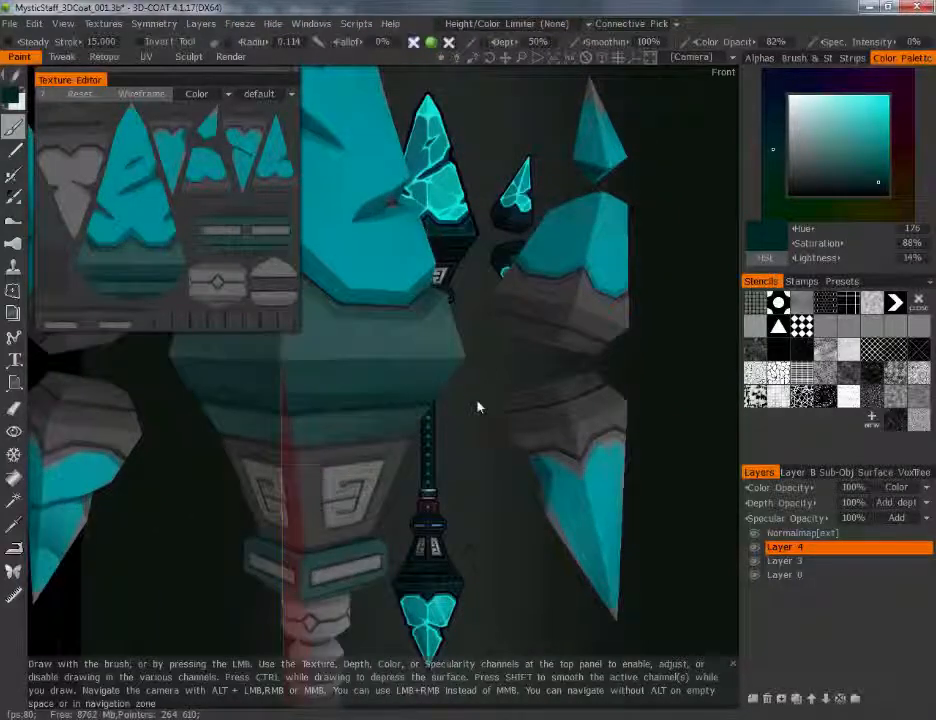
{"action": "left_click_drag", "start_coordinate": [606, 379], "coordinate": [545, 397]}
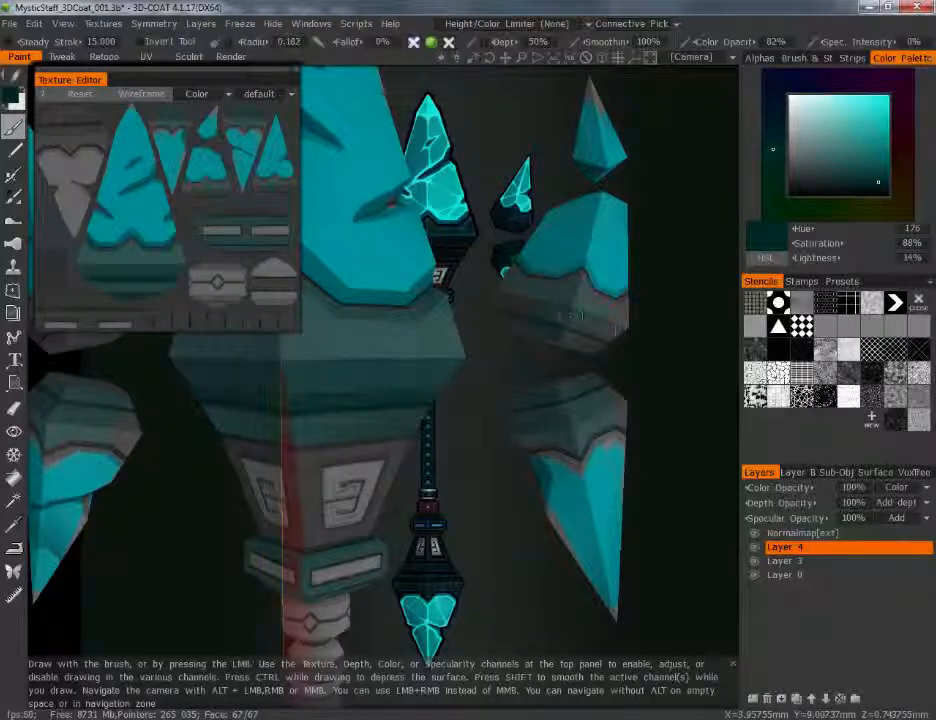
- Add a new layer above the teal color layer and set its color blending to Overlay
{"action": "key", "text": "KP_2"}
{"action": "right_click_drag", "start_coordinate": [580, 350], "coordinate": [575, 393]}
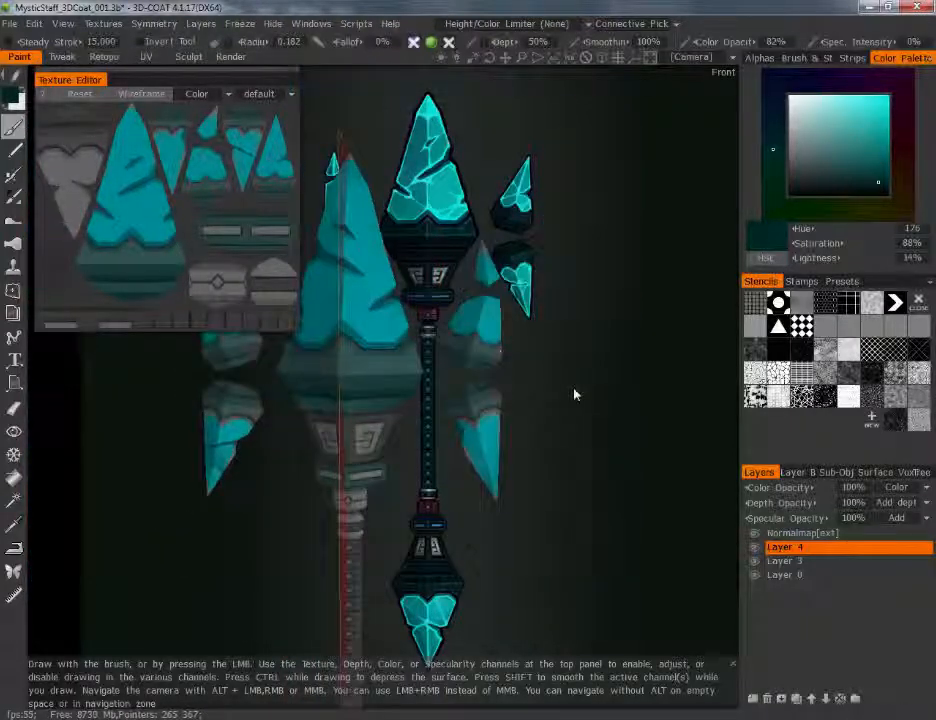
{"action": "middle_click_drag", "start_coordinate": [575, 393], "coordinate": [601, 418]}
{"action": "left_click", "coordinate": [753, 698]}
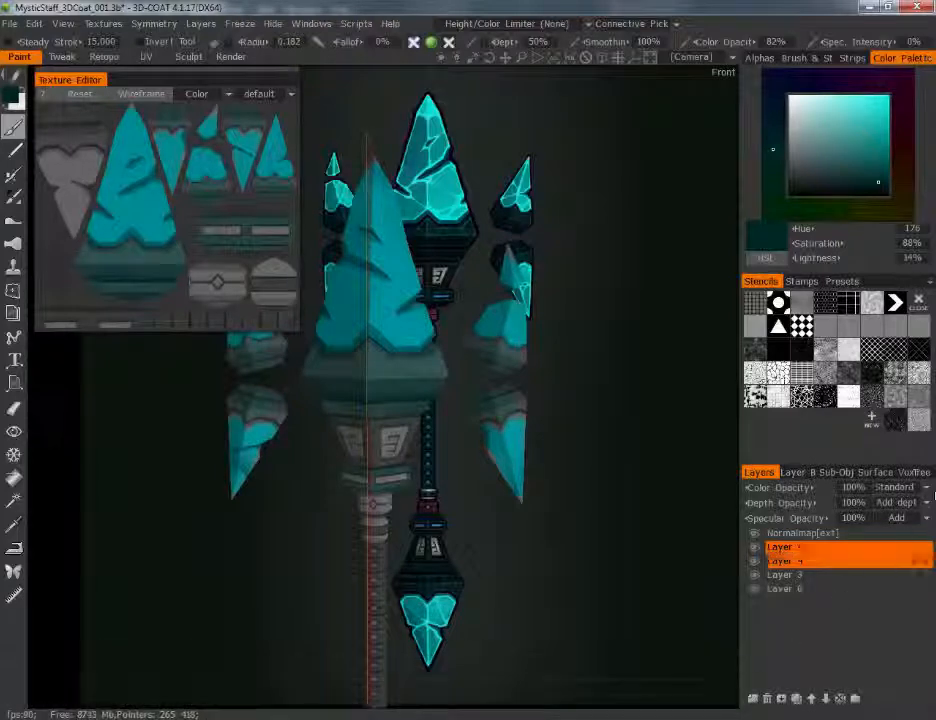
{"action": "left_click", "coordinate": [926, 488]}
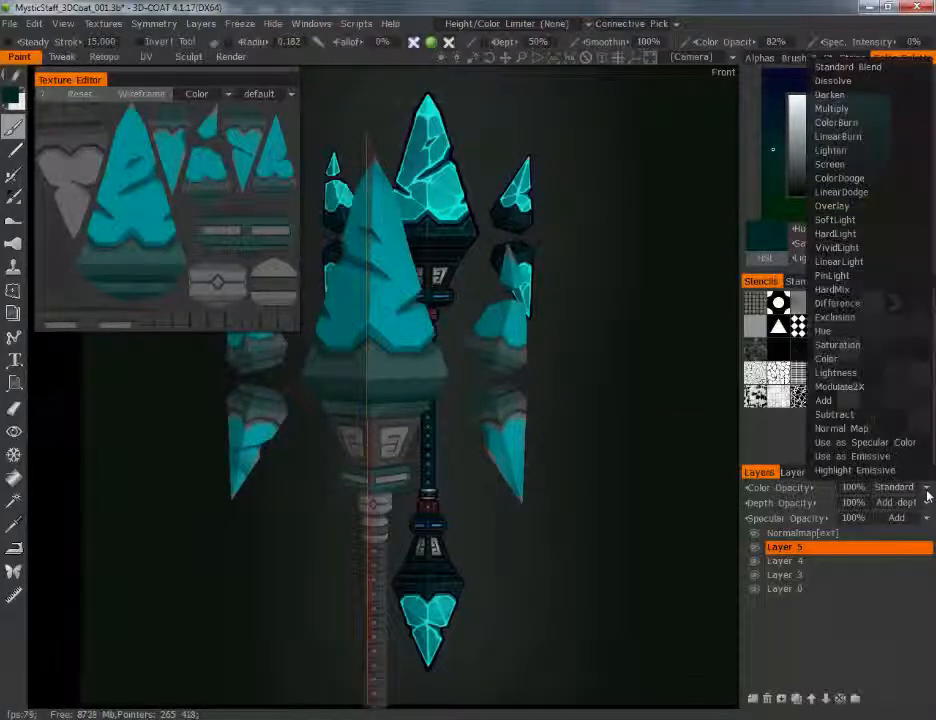
{"action": "left_click", "coordinate": [840, 207]}
- Paint dark teal over the front corner of the central crystal's stone base on the Overlay layer, using a brush radius of 0.206
{"action": "middle_click_drag", "start_coordinate": [571, 535], "coordinate": [643, 539]}
{"action": "right_click_drag", "start_coordinate": [643, 539], "coordinate": [631, 513]}
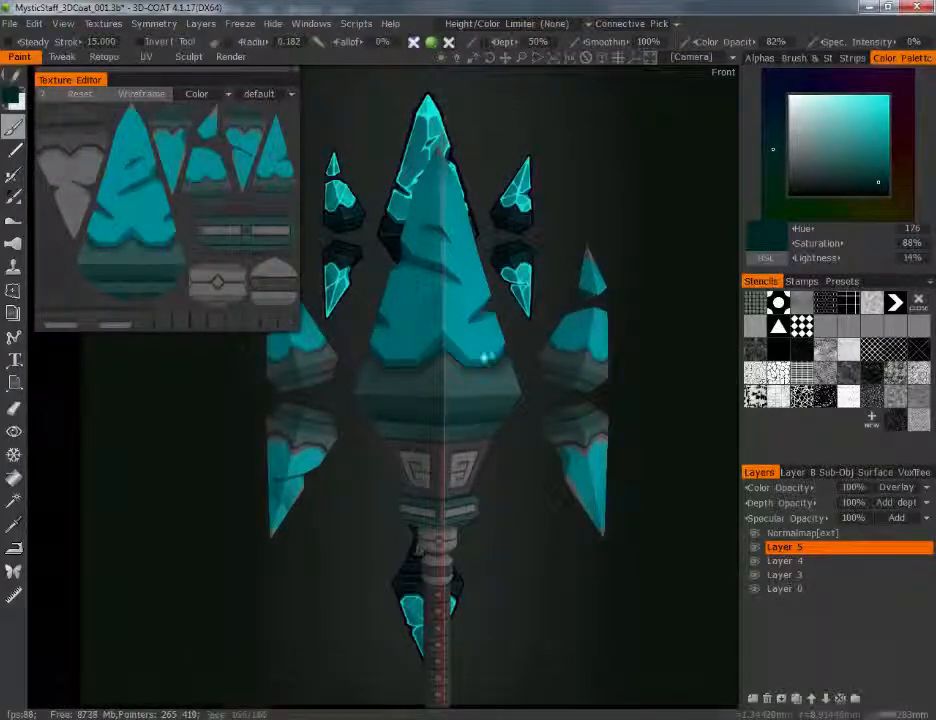
{"action": "scroll", "coordinate": [495, 335], "scroll_direction": "up", "scroll_amount": 5}
{"action": "key", "text": "bracketleft"}
{"action": "key", "text": "bracketleft"}
{"action": "key", "text": "bracketleft"}
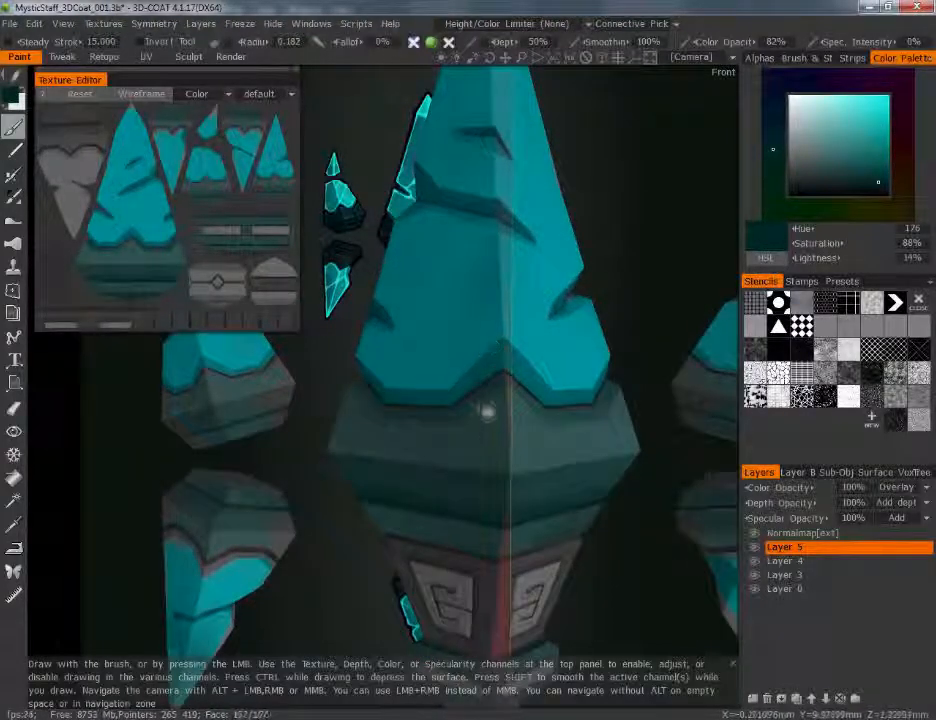
{"action": "mouse_move", "coordinate": [488, 414]}
{"action": "left_mouse_down"}
{"action": "mouse_move", "coordinate": [455, 462]}
{"action": "mouse_move", "coordinate": [492, 414]}
{"action": "mouse_move", "coordinate": [452, 448]}
{"action": "left_mouse_up"}
{"action": "key", "text": "bracketright"}
{"action": "key", "text": "bracketright"}
{"action": "key", "text": "bracketright"}
{"action": "key", "text": "bracketright"}
{"action": "mouse_move", "coordinate": [452, 448]}
{"action": "left_mouse_down"}
{"action": "mouse_move", "coordinate": [490, 410]}
{"action": "mouse_move", "coordinate": [496, 386]}
{"action": "left_mouse_up"}
- Set the brush's color opacity to 100% and fill the stone just beneath the notch in the central crystal's rim
{"action": "left_click", "coordinate": [774, 40]}
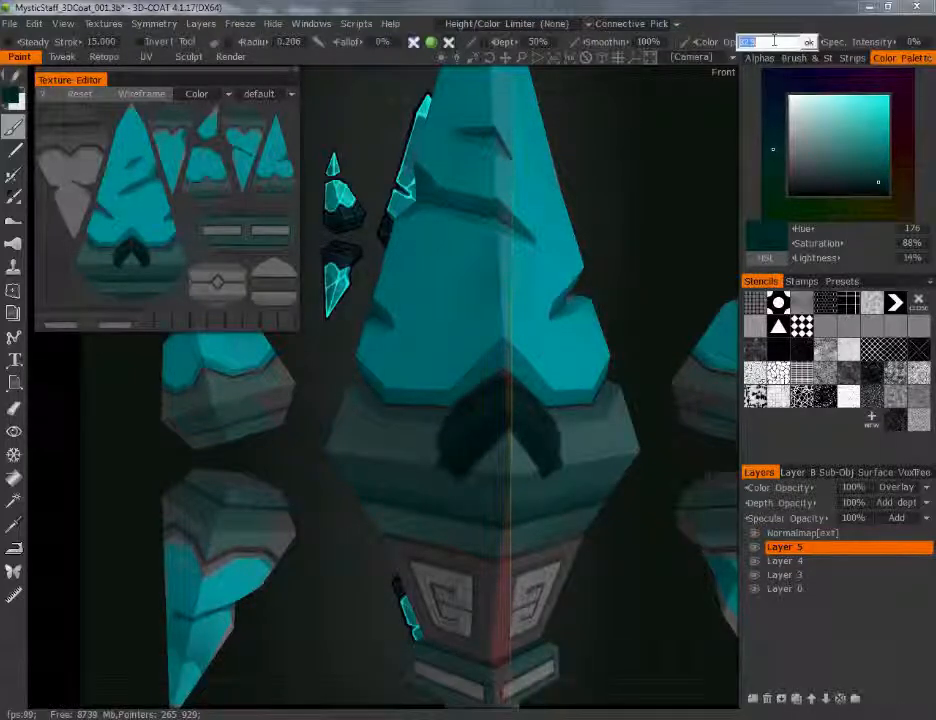
{"action": "key", "text": "Return"}
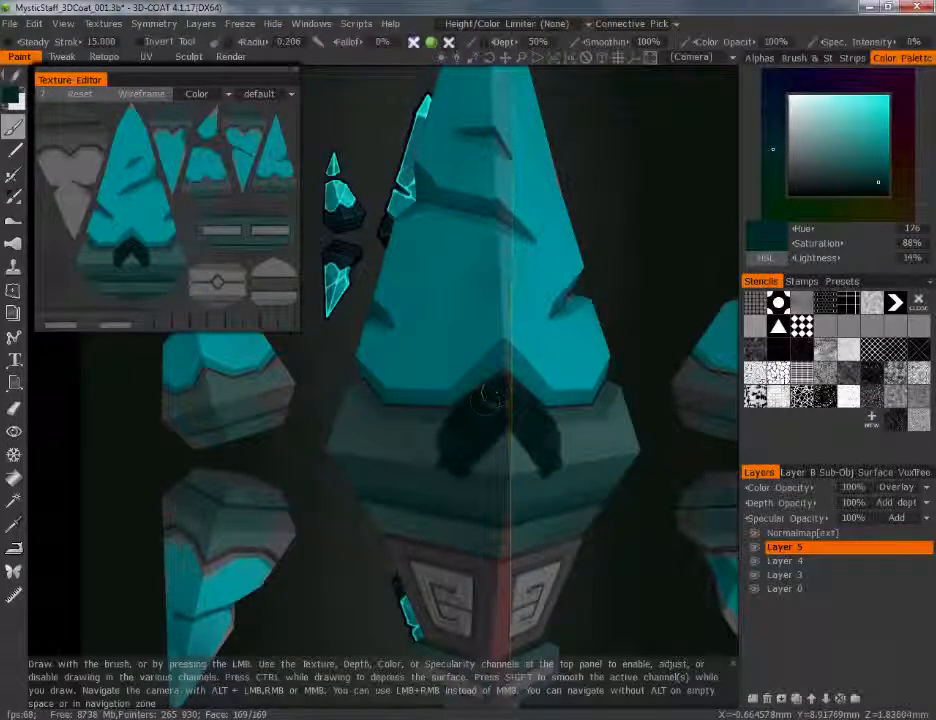
{"action": "key", "text": "bracketleft"}
{"action": "key", "text": "bracketleft"}
{"action": "key", "text": "bracketleft"}
{"action": "key", "text": "bracketleft"}
{"action": "key", "text": "bracketleft"}
{"action": "key", "text": "bracketleft"}
{"action": "key", "text": "bracketleft"}
{"action": "mouse_move", "coordinate": [493, 391]}
{"action": "left_mouse_down", "text": "alt"}
{"action": "mouse_move", "coordinate": [540, 392]}
{"action": "mouse_move", "coordinate": [476, 402]}
{"action": "mouse_move", "coordinate": [484, 388]}
{"action": "left_mouse_up", "text": "alt"}
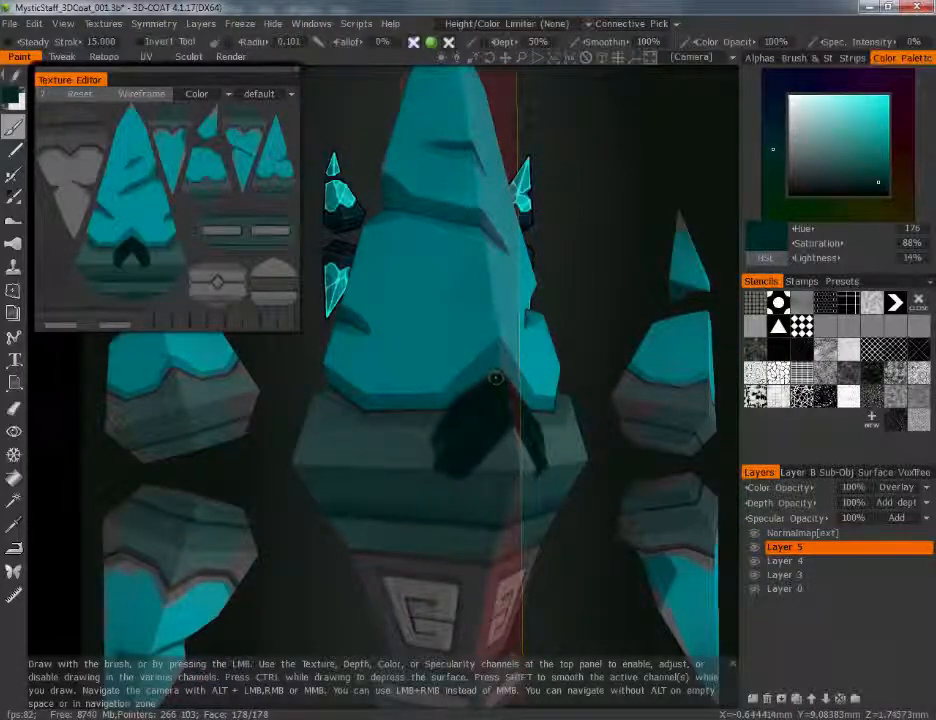
{"action": "key", "text": "bracketright"}
{"action": "key", "text": "bracketright"}
{"action": "key", "text": "bracketright"}
{"action": "key", "text": "bracketright"}
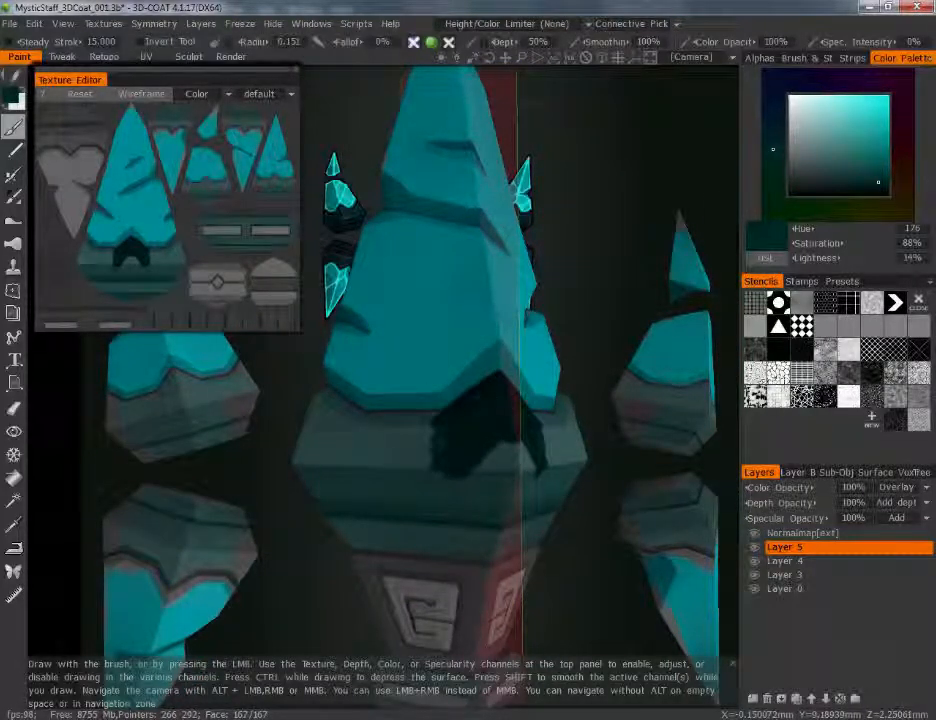
{"action": "key", "text": "bracketright"}
- Darken the rest of the central crystal's stone base with dark teal on the Overlay layer
{"action": "middle_click_drag", "start_coordinate": [425, 428], "coordinate": [582, 405], "text": "alt"}
{"action": "left_click_drag", "start_coordinate": [582, 405], "coordinate": [508, 392], "text": "alt"}
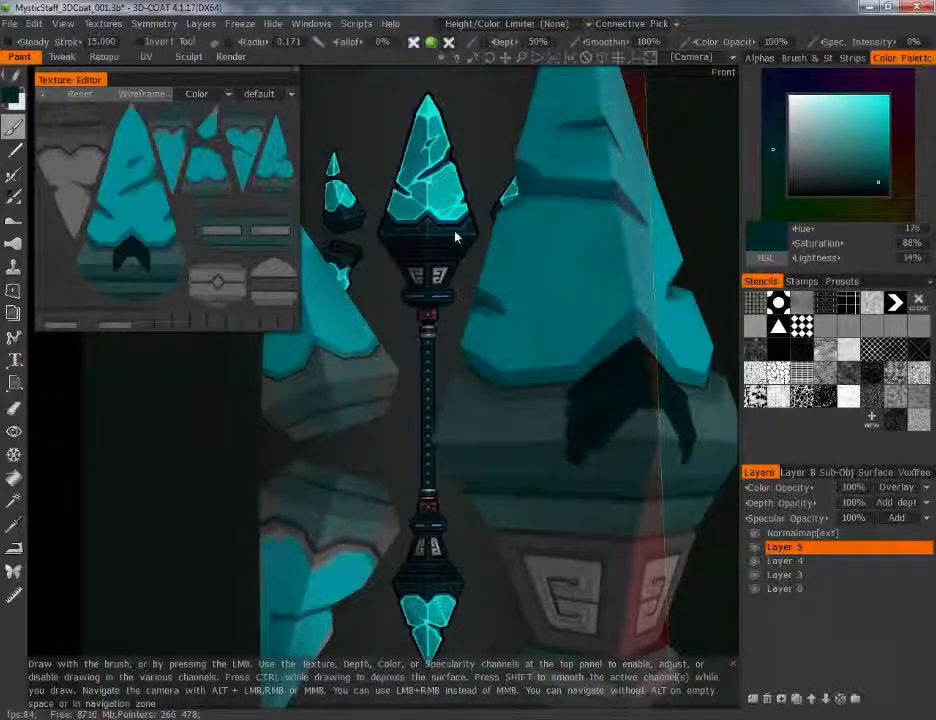
{"action": "mouse_move", "coordinate": [590, 392]}
{"action": "left_mouse_down"}
{"action": "mouse_move", "coordinate": [545, 428]}
{"action": "mouse_move", "coordinate": [510, 392]}
{"action": "mouse_move", "coordinate": [518, 386]}
{"action": "mouse_move", "coordinate": [490, 395]}
{"action": "left_mouse_up"}
{"action": "left_click_drag", "start_coordinate": [545, 420], "coordinate": [498, 398]}
{"action": "mouse_move", "coordinate": [498, 398]}
{"action": "left_mouse_down"}
{"action": "mouse_move", "coordinate": [535, 430]}
{"action": "mouse_move", "coordinate": [640, 445]}
{"action": "mouse_move", "coordinate": [535, 465]}
{"action": "left_mouse_up"}
{"action": "left_click_drag", "start_coordinate": [595, 450], "coordinate": [565, 435]}
{"action": "mouse_move", "coordinate": [458, 402]}
{"action": "left_mouse_down"}
{"action": "mouse_move", "coordinate": [460, 425]}
{"action": "mouse_move", "coordinate": [491, 403]}
{"action": "mouse_move", "coordinate": [487, 391]}
{"action": "left_mouse_up"}
- Darken the stone bases of the upper and lower floating side crystals on the Overlay layer, using a brush radius of 0.299
{"action": "mouse_move", "coordinate": [308, 386]}
{"action": "left_mouse_down"}
{"action": "mouse_move", "coordinate": [316, 359]}
{"action": "mouse_move", "coordinate": [340, 364]}
{"action": "mouse_move", "coordinate": [320, 357]}
{"action": "left_mouse_up"}
{"action": "mouse_move", "coordinate": [294, 383]}
{"action": "left_mouse_down"}
{"action": "mouse_move", "coordinate": [273, 398]}
{"action": "mouse_move", "coordinate": [302, 382]}
{"action": "mouse_move", "coordinate": [306, 368]}
{"action": "left_mouse_up"}
{"action": "mouse_move", "coordinate": [322, 370]}
{"action": "left_mouse_down"}
{"action": "mouse_move", "coordinate": [299, 394]}
{"action": "mouse_move", "coordinate": [355, 372]}
{"action": "left_mouse_up"}
{"action": "right_click_drag", "start_coordinate": [328, 412], "coordinate": [345, 412]}
{"action": "mouse_move", "coordinate": [350, 400]}
{"action": "left_mouse_down"}
{"action": "mouse_move", "coordinate": [296, 418]}
{"action": "mouse_move", "coordinate": [376, 390]}
{"action": "mouse_move", "coordinate": [368, 405]}
{"action": "left_mouse_up"}
{"action": "mouse_move", "coordinate": [500, 448]}
{"action": "left_mouse_down"}
{"action": "mouse_move", "coordinate": [484, 416]}
{"action": "mouse_move", "coordinate": [458, 408]}
{"action": "mouse_move", "coordinate": [625, 497]}
{"action": "mouse_move", "coordinate": [652, 482]}
{"action": "mouse_move", "coordinate": [472, 458]}
{"action": "mouse_move", "coordinate": [448, 438]}
{"action": "mouse_move", "coordinate": [457, 480]}
{"action": "mouse_move", "coordinate": [610, 508]}
{"action": "mouse_move", "coordinate": [537, 411]}
{"action": "mouse_move", "coordinate": [472, 398]}
{"action": "left_mouse_up"}
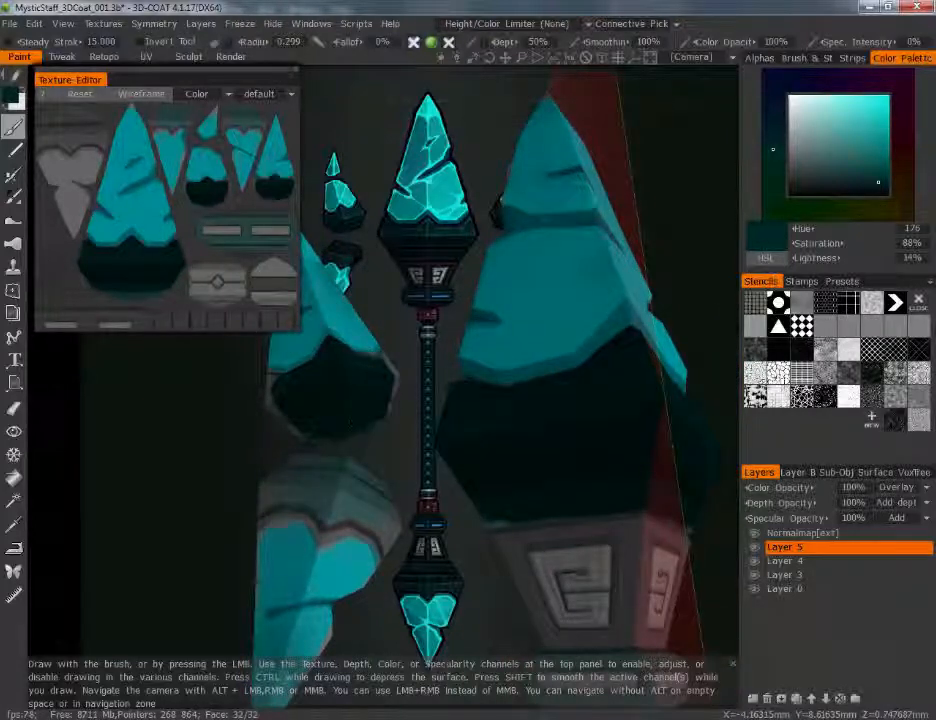
{"action": "left_click_drag", "start_coordinate": [418, 485], "coordinate": [595, 501], "text": "alt"}
{"action": "mouse_move", "coordinate": [597, 430]}
{"action": "left_mouse_down"}
{"action": "mouse_move", "coordinate": [610, 434]}
{"action": "mouse_move", "coordinate": [607, 449]}
{"action": "left_mouse_up"}
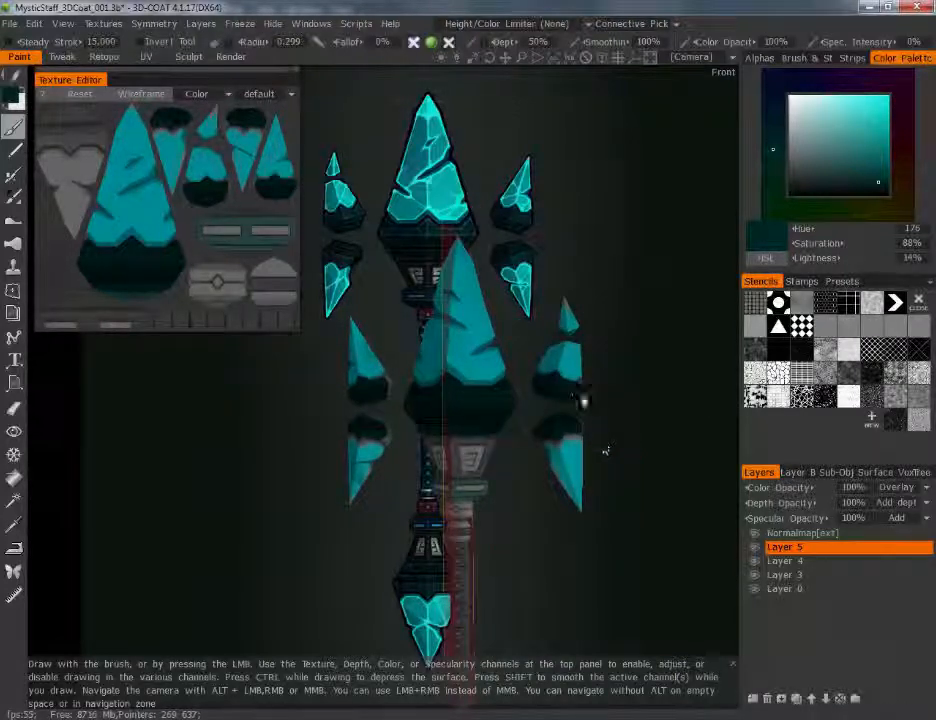
- Lower the Overlay layer's color opacity to 83%
{"action": "middle_click_drag", "start_coordinate": [570, 378], "coordinate": [616, 321], "text": "alt"}
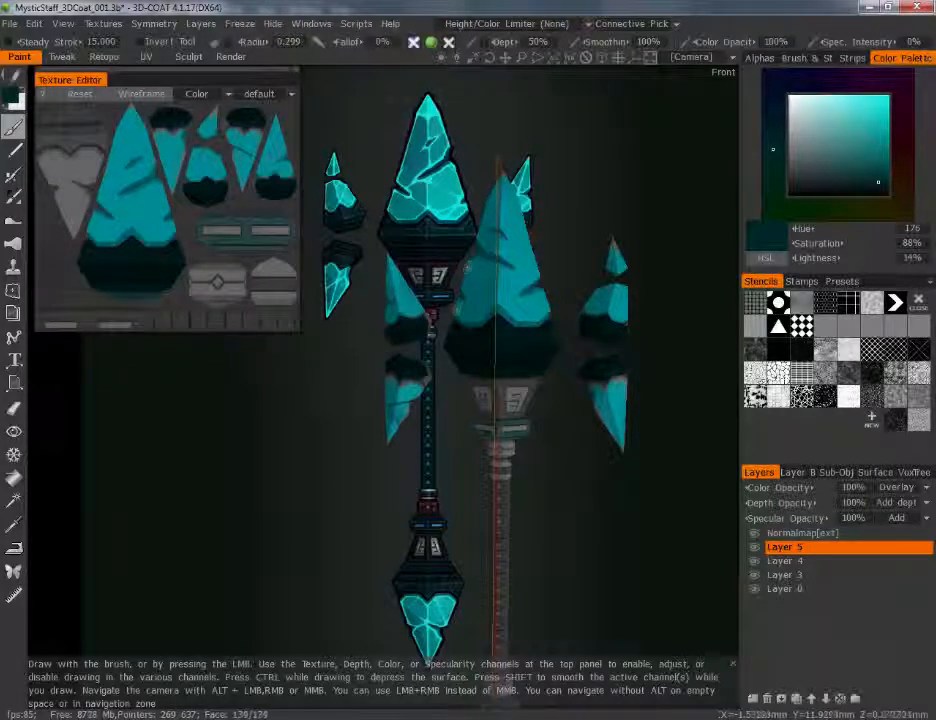
{"action": "left_click_drag", "start_coordinate": [776, 488], "coordinate": [756, 489]}
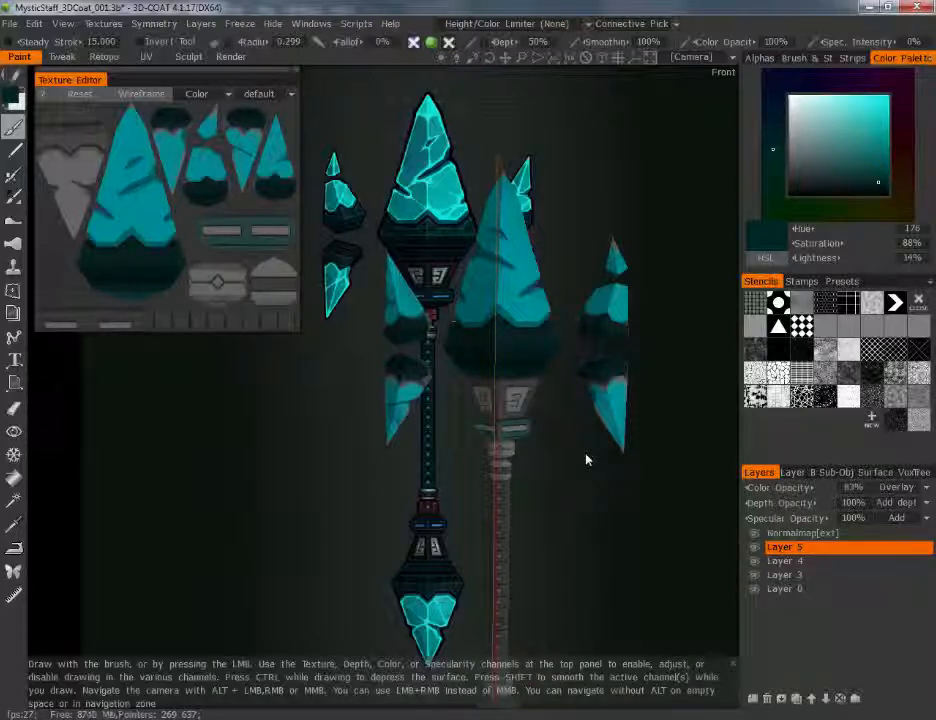
{"action": "mouse_move", "coordinate": [585, 458]}
{"action": "left_mouse_down"}
{"action": "mouse_move", "coordinate": [618, 420]}
{"action": "mouse_move", "coordinate": [621, 456]}
{"action": "mouse_move", "coordinate": [601, 450]}
{"action": "left_mouse_up"}
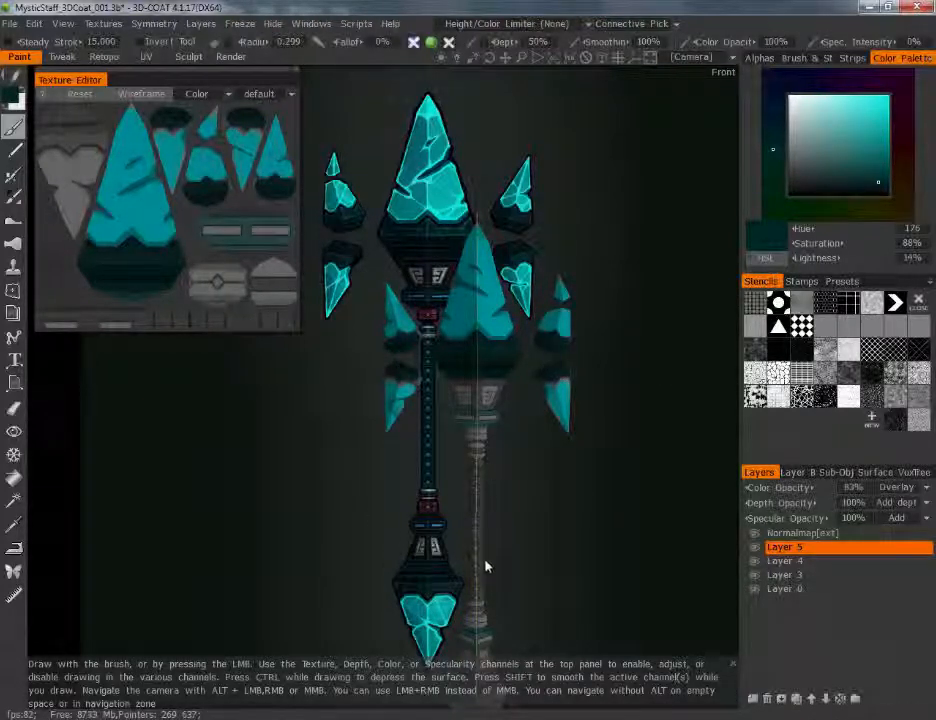
- Import the Diffuse_BaseColors_001 texture from the Photoshop folder as the staff's diffuse map
{"action": "left_click", "coordinate": [102, 23]}
{"action": "mouse_move", "coordinate": [108, 50]}
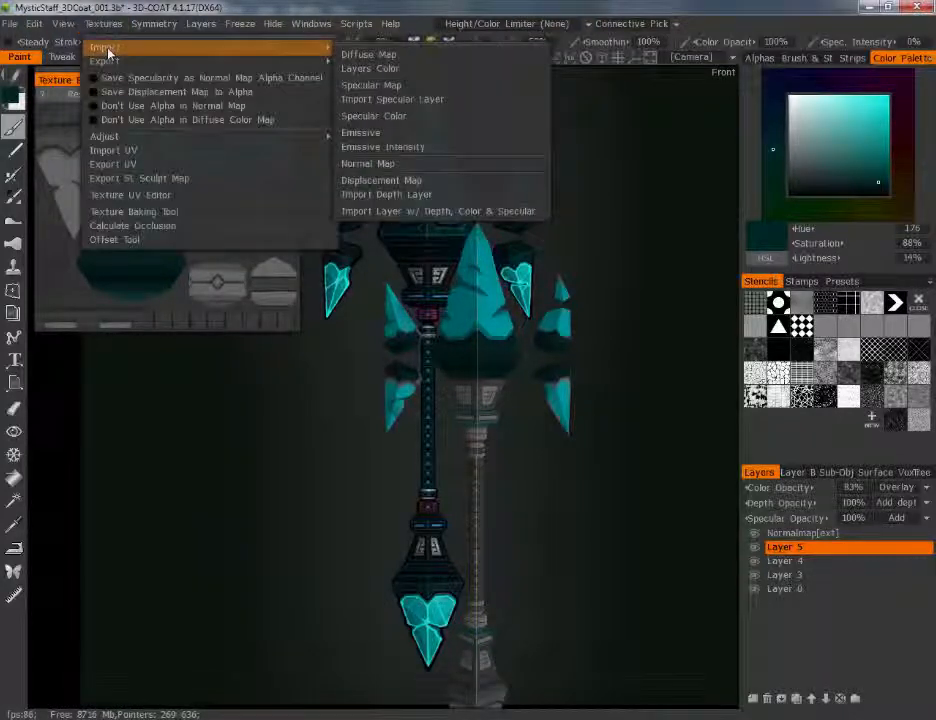
{"action": "left_click", "coordinate": [348, 55]}
{"action": "left_click", "coordinate": [252, 135]}
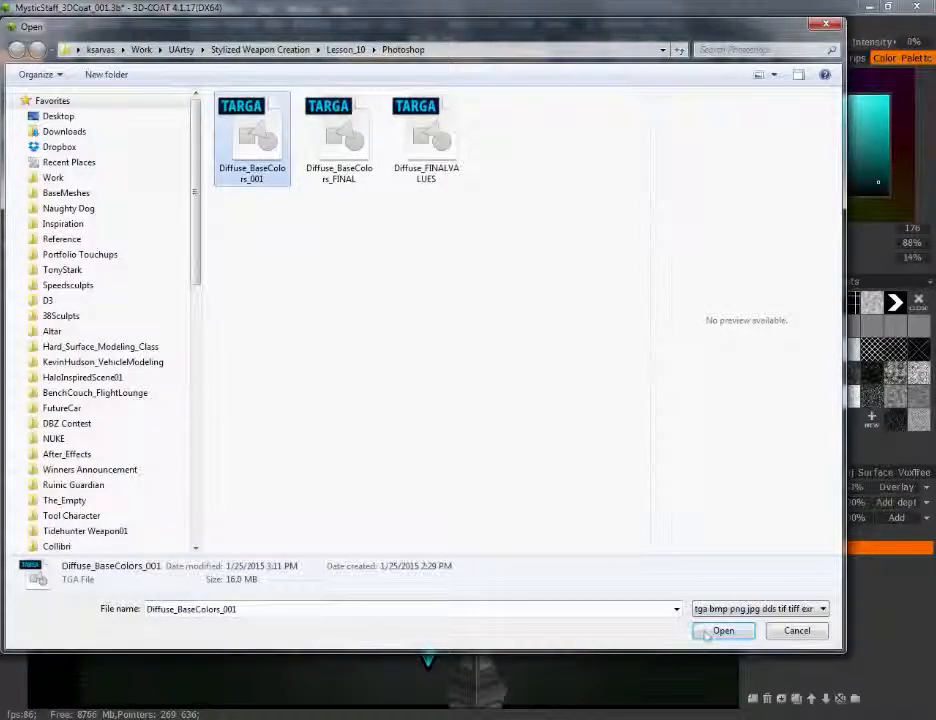
{"action": "left_click", "coordinate": [721, 630]}
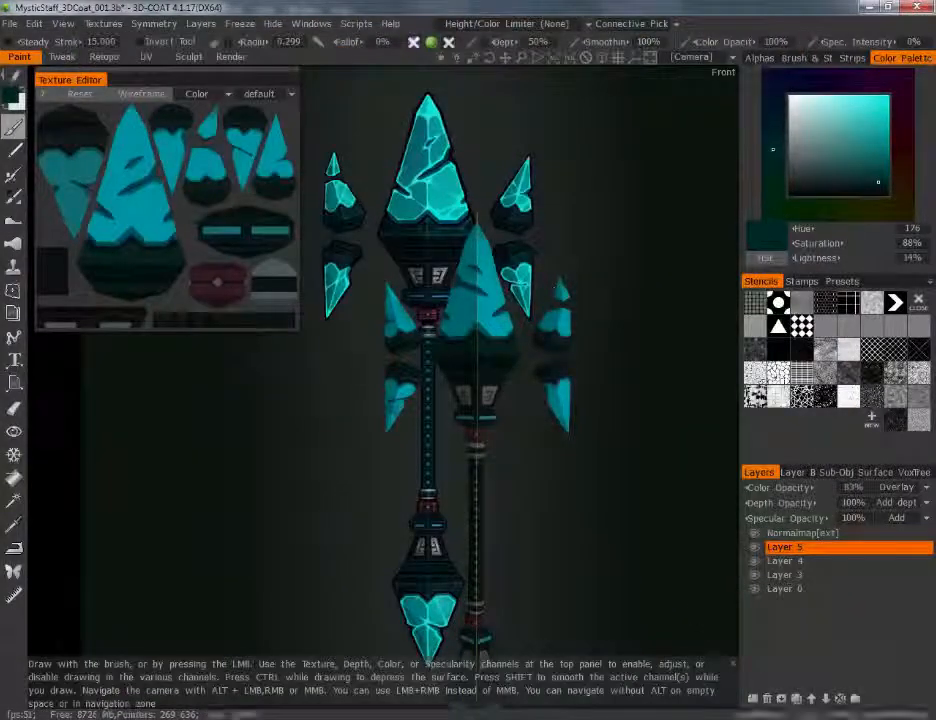
{"action": "scroll", "coordinate": [593, 326], "scroll_direction": "down", "scroll_amount": 3}
{"action": "middle_click_drag", "start_coordinate": [593, 328], "coordinate": [645, 294]}
{"action": "right_click_drag", "start_coordinate": [645, 294], "coordinate": [637, 236]}
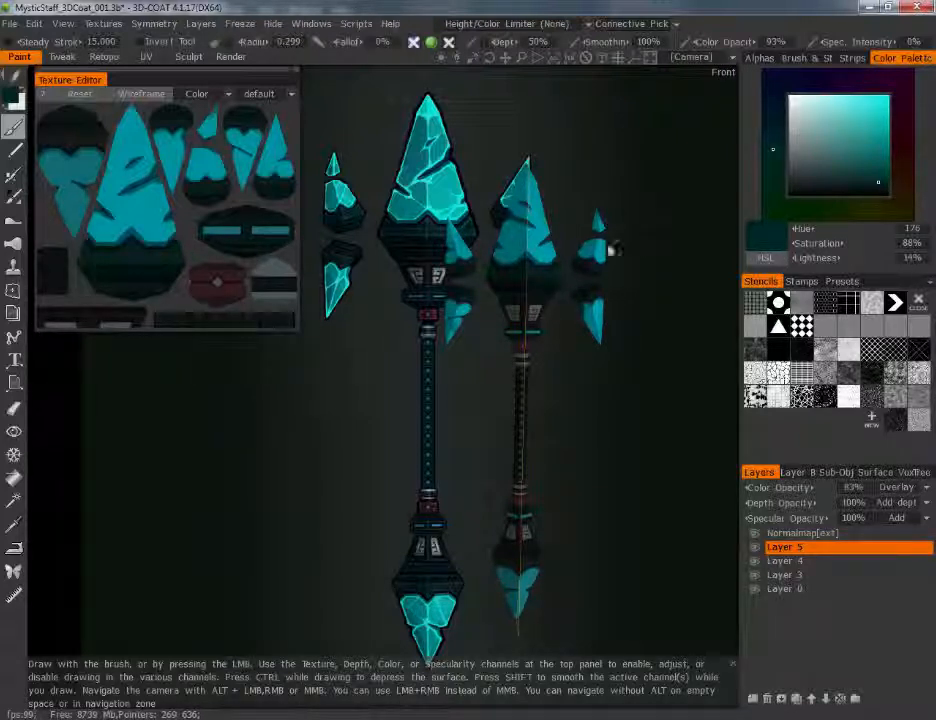
- Switch to Photoshop to view the Diffuse_FINALVALUES texture, and return to 3D-Coat
{"action": "left_click", "coordinate": [110, 718]}
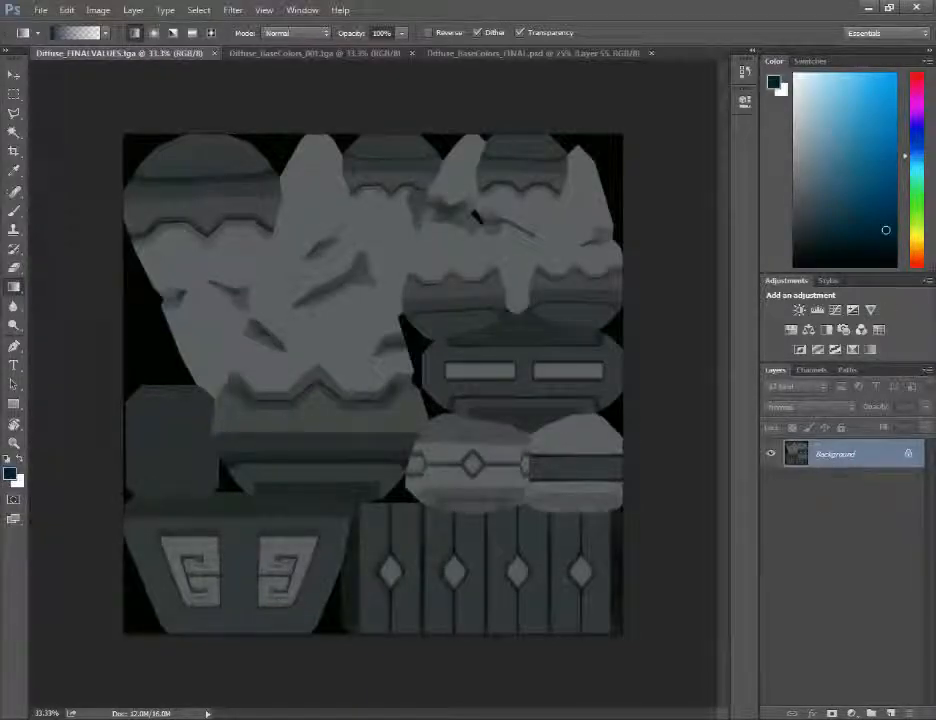
{"action": "left_click", "coordinate": [130, 718]}
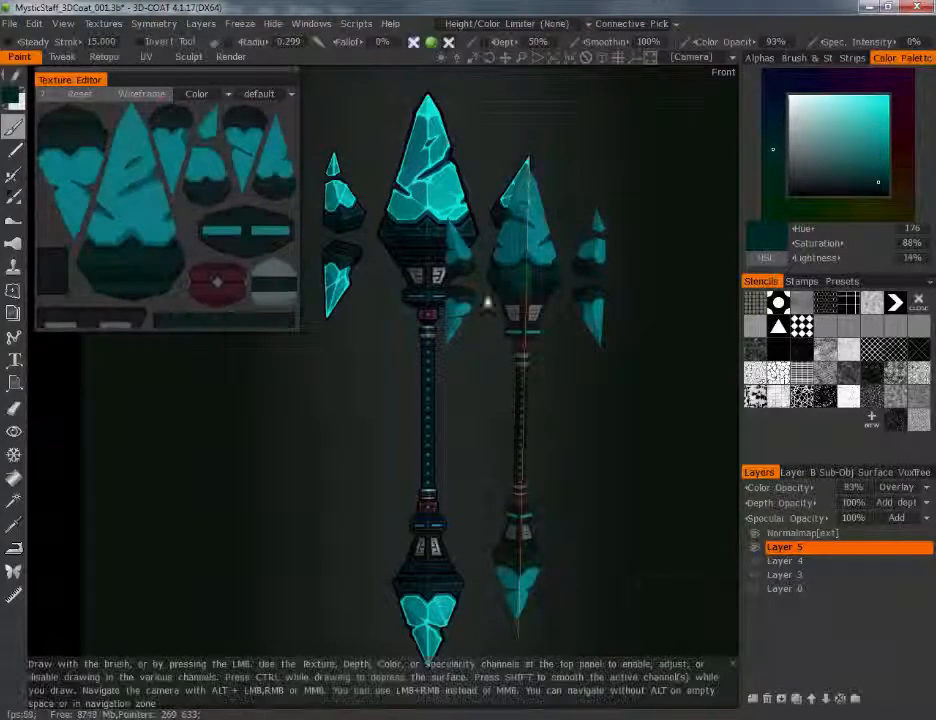
- Toggle the visibility of the paint layers to compare them on the staff, and hide the Normalmap layer
{"action": "left_click", "coordinate": [752, 591]}
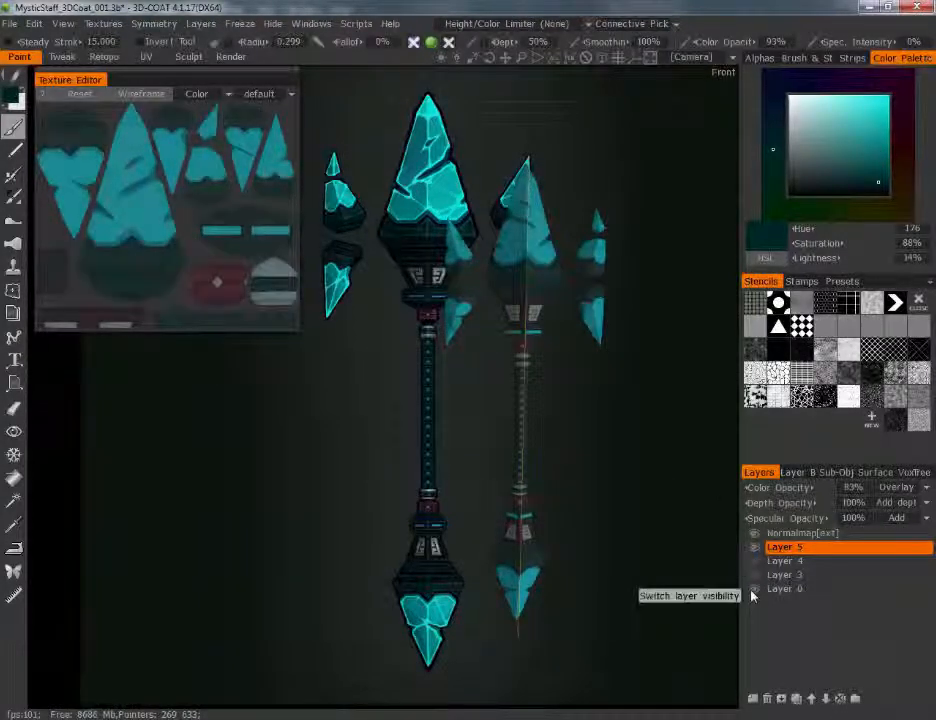
{"action": "left_click", "coordinate": [755, 562]}
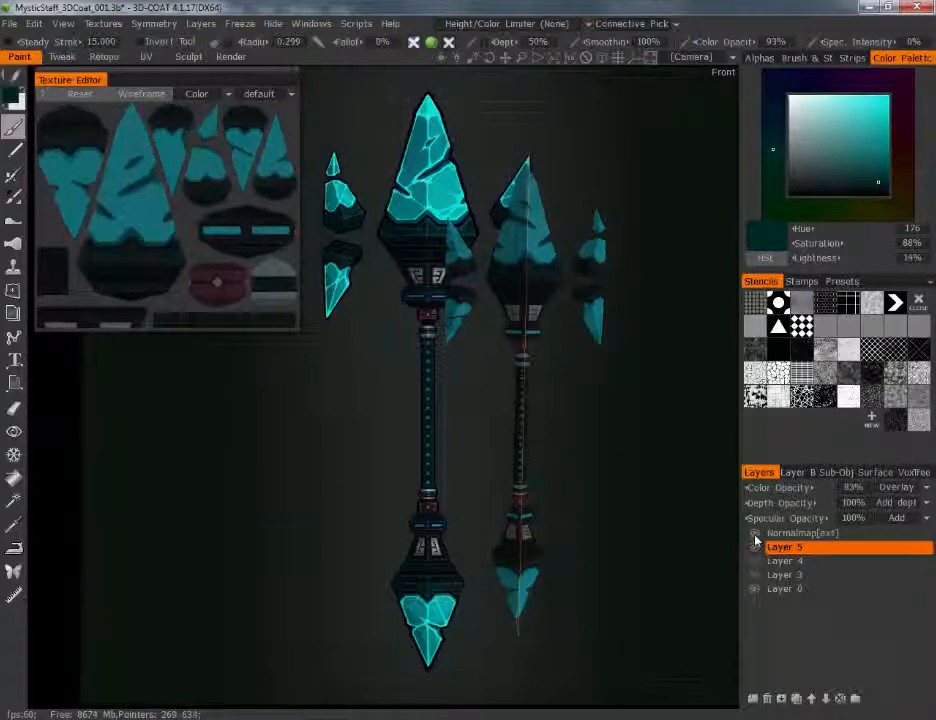
{"action": "left_click", "coordinate": [755, 547]}
{"action": "left_click", "coordinate": [755, 547]}
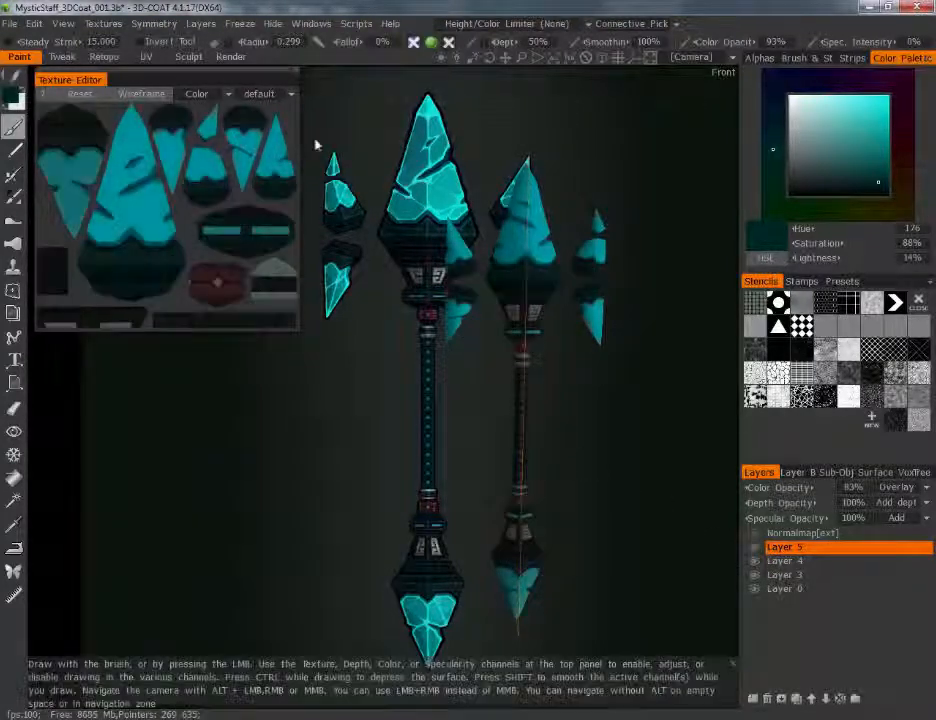
- Merge the visible paint layers of the staff into a single layer
{"action": "left_click", "coordinate": [96, 25]}
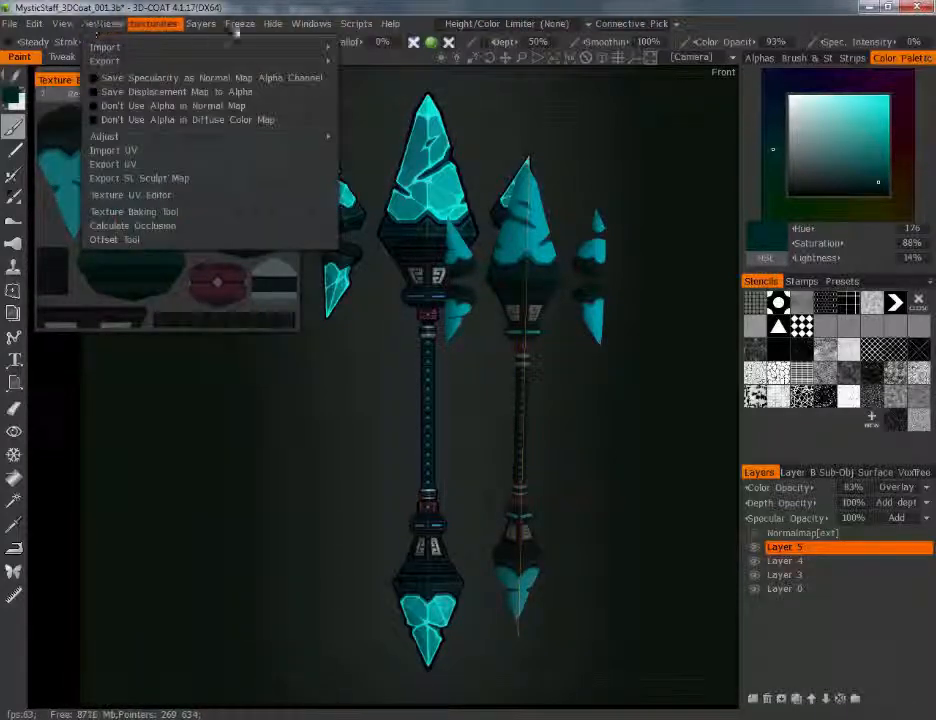
{"action": "mouse_move", "coordinate": [200, 24]}
{"action": "left_click", "coordinate": [222, 138]}
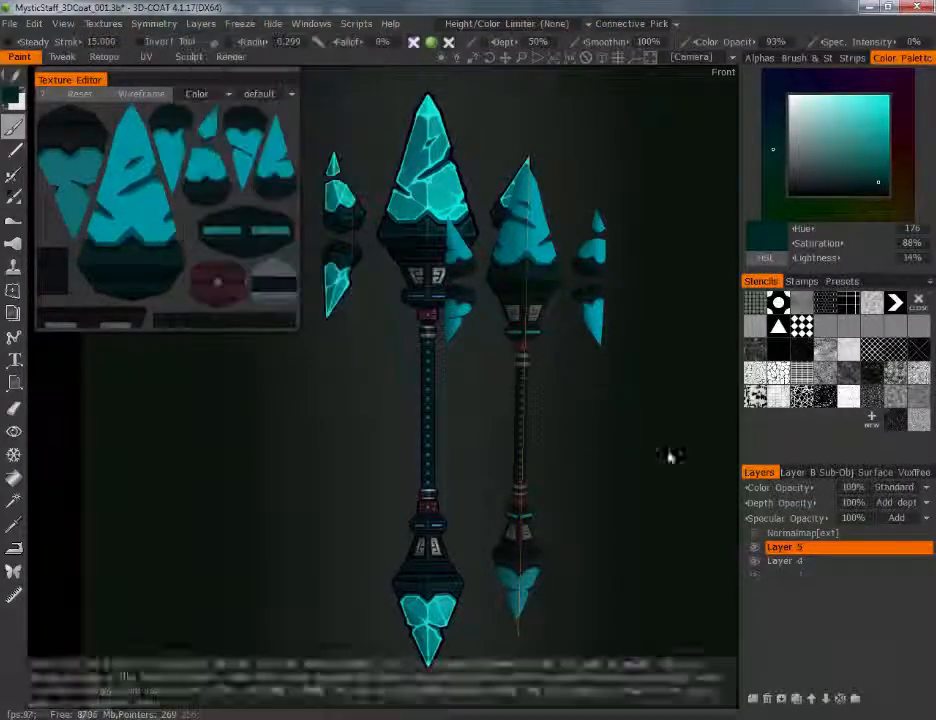
- Export the staff's diffuse map as Diffuse_BaseColors_001 in tga format, replacing the existing file and leaving empty texture parts unfilled
{"action": "left_click", "coordinate": [104, 24]}
{"action": "mouse_move", "coordinate": [110, 44]}
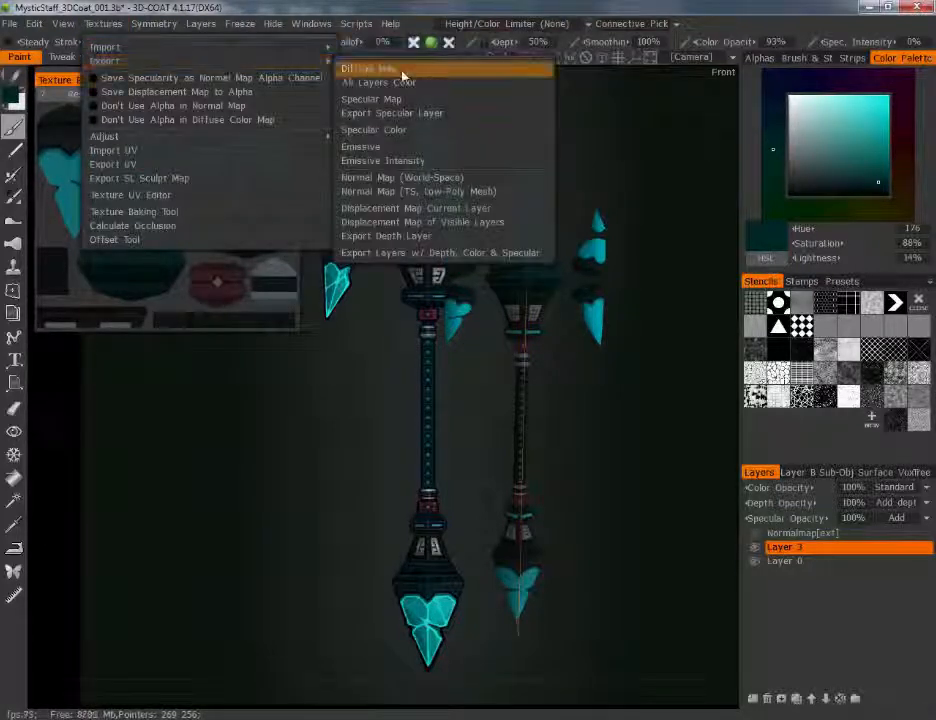
{"action": "left_click", "coordinate": [293, 55]}
{"action": "left_click", "coordinate": [203, 138]}
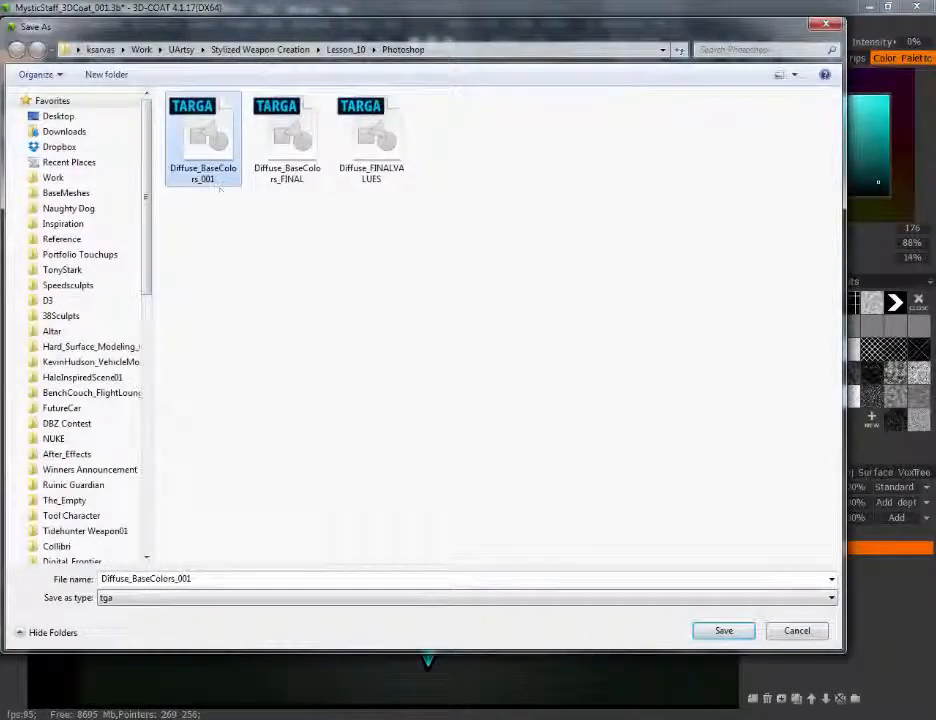
{"action": "left_click", "coordinate": [707, 634]}
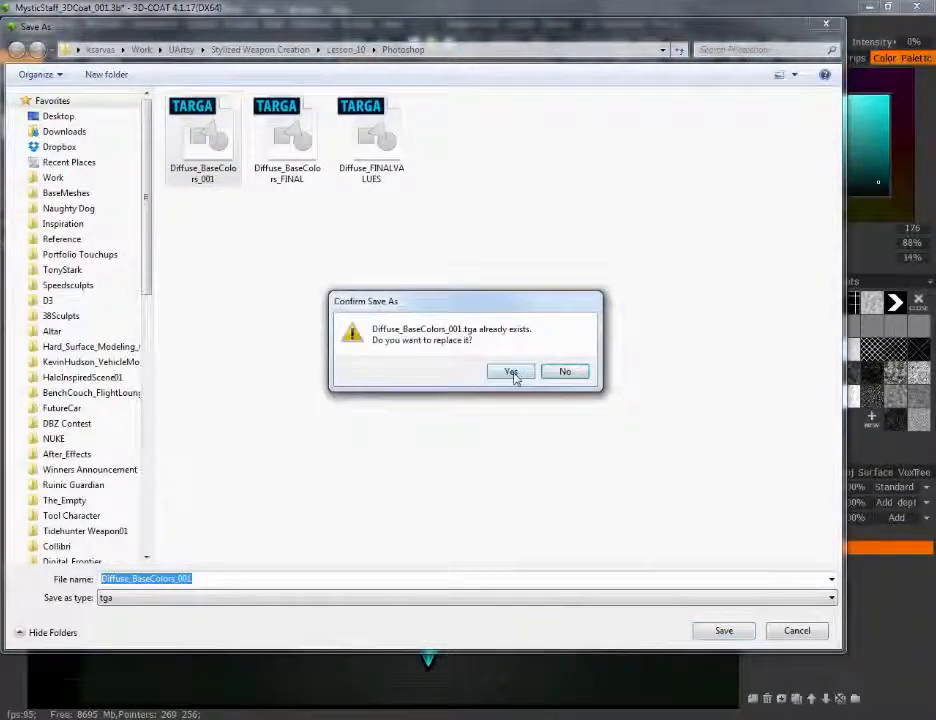
{"action": "left_click", "coordinate": [510, 372]}
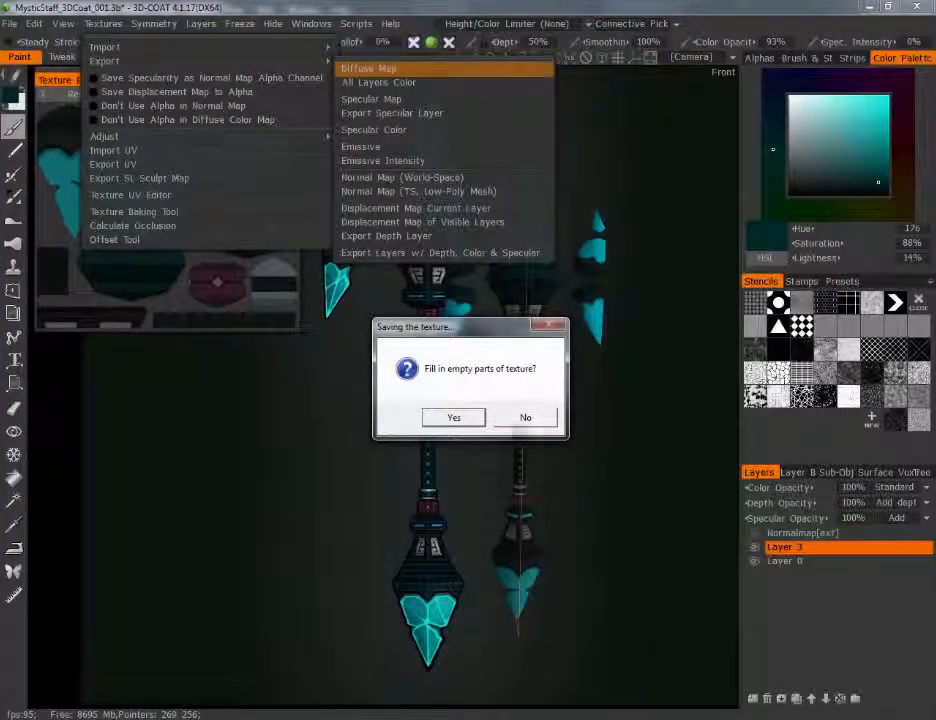
{"action": "left_click", "coordinate": [540, 420]}
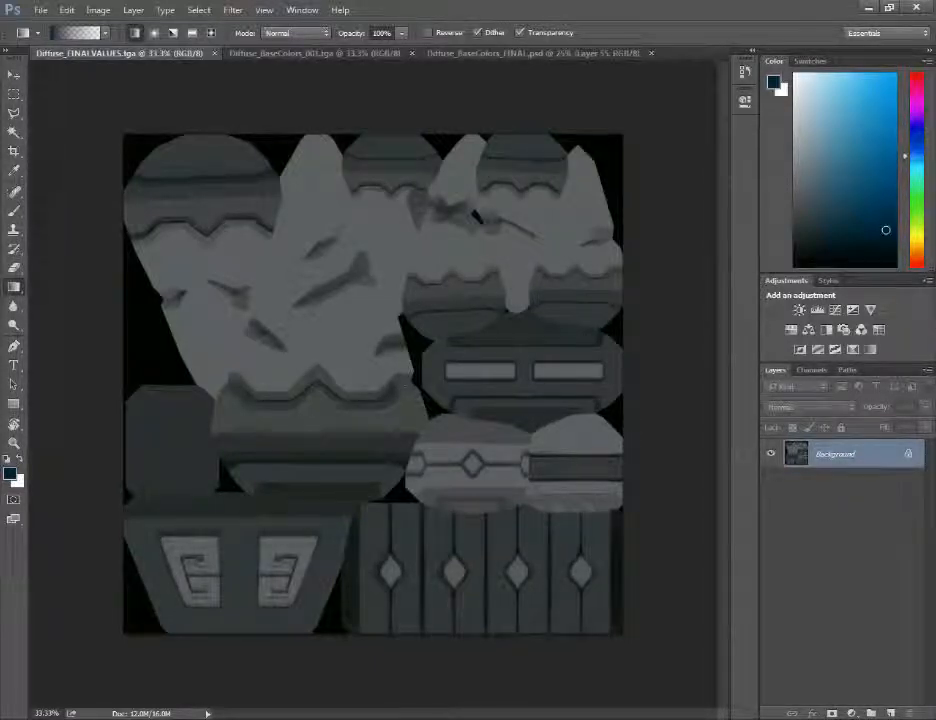
- In Photoshop's Diffuse_BaseColors_001 document, unlock the background as Layer 0 and add a new empty layer beneath it
{"action": "left_click", "coordinate": [333, 53]}
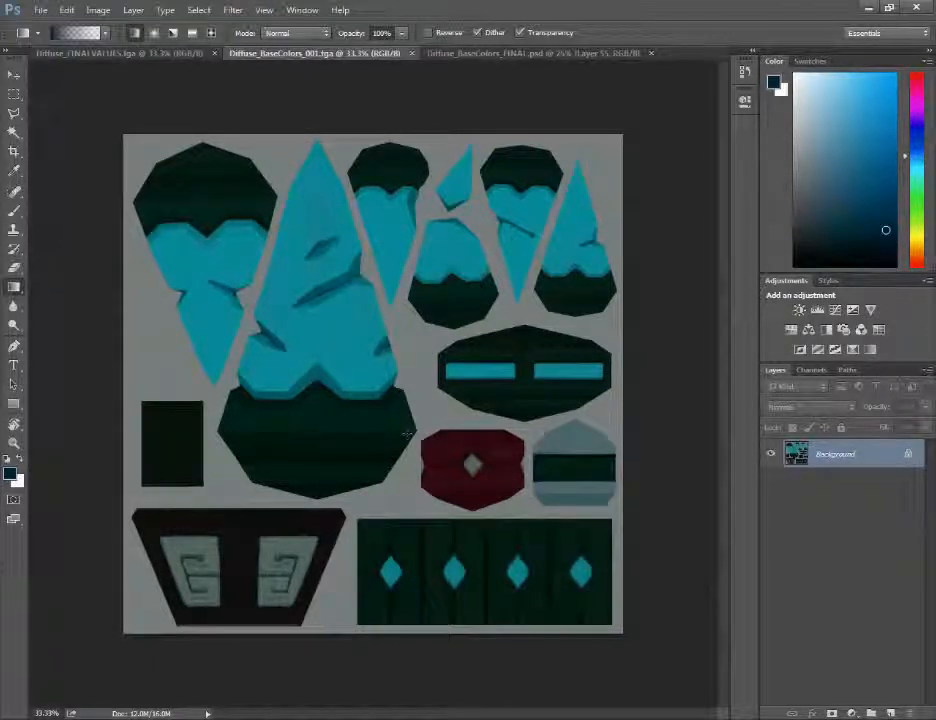
{"action": "double_click", "coordinate": [833, 456]}
{"action": "key", "text": "Return"}
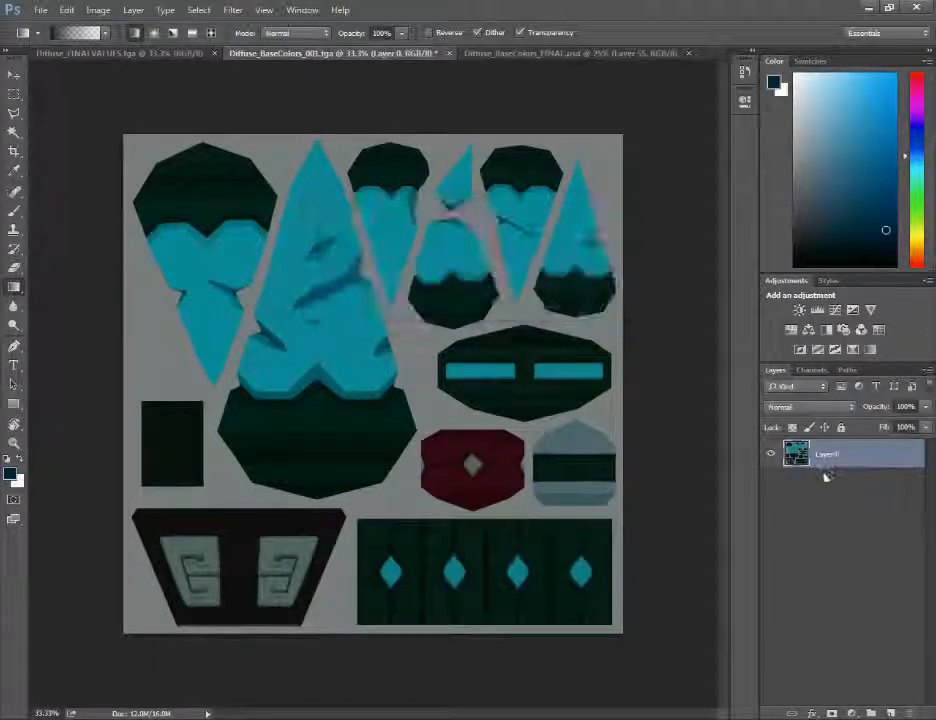
{"action": "left_click", "coordinate": [890, 713]}
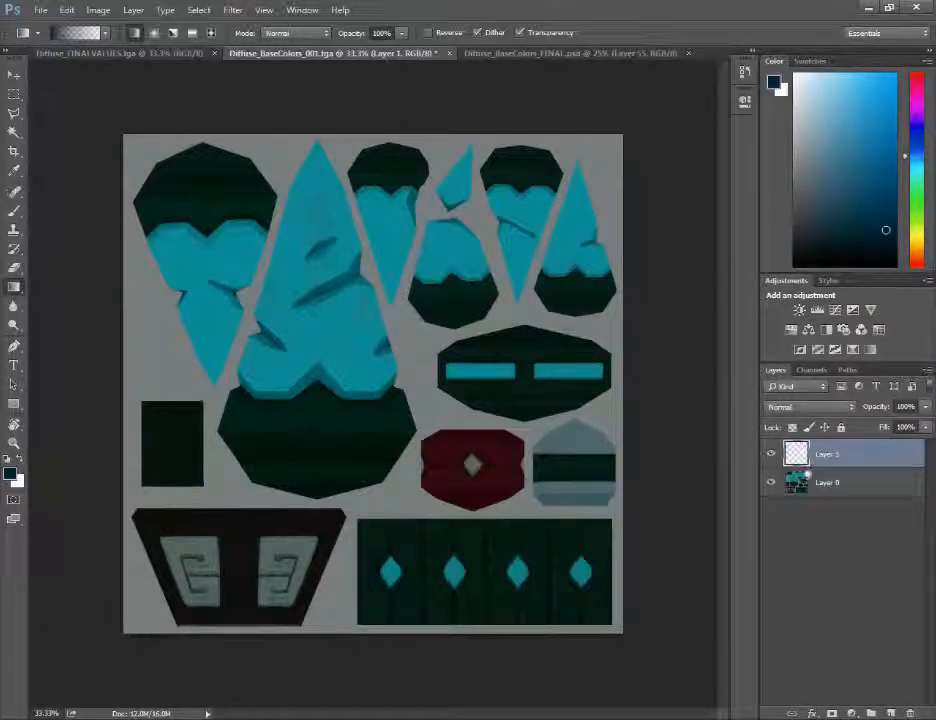
{"action": "left_click_drag", "start_coordinate": [843, 489], "coordinate": [845, 483]}
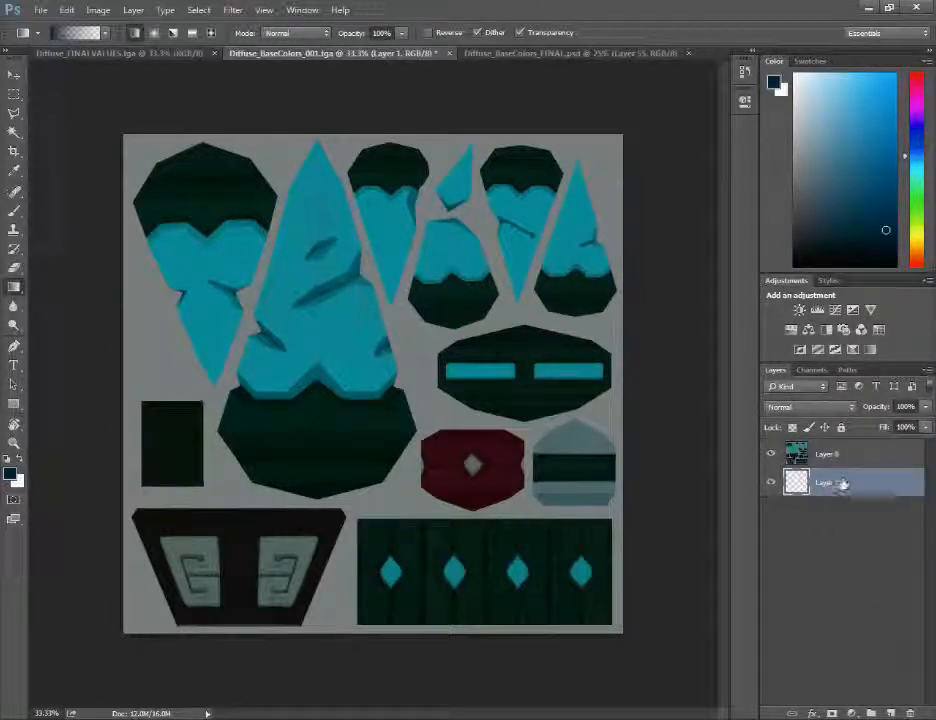
- Select the gray area around the UV islands on Layer 0 with the Magic Wand and delete it
{"action": "left_click", "coordinate": [840, 457]}
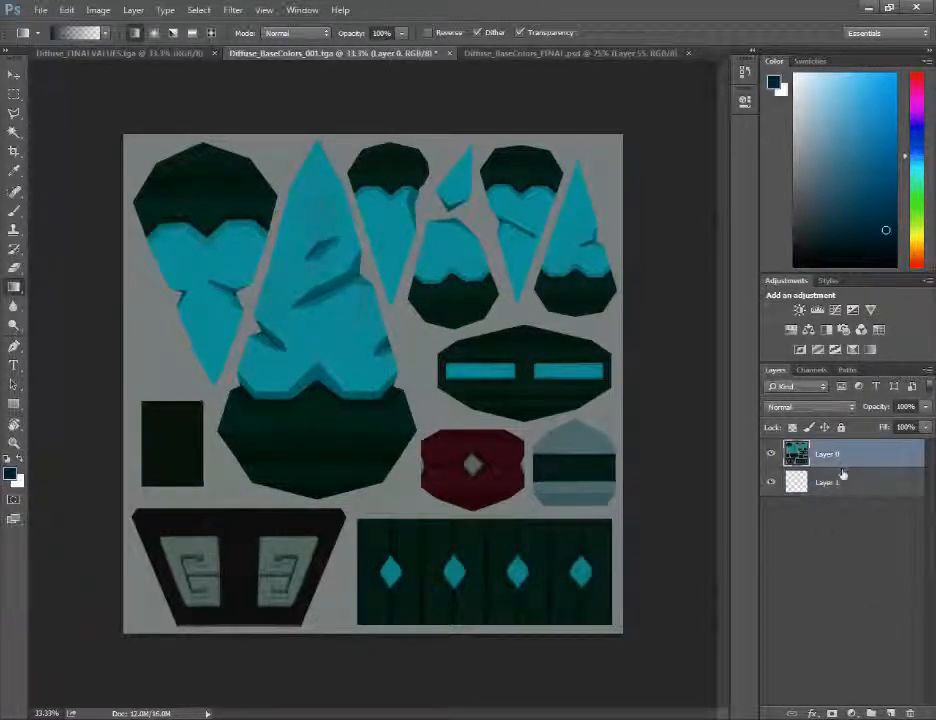
{"action": "key", "text": "w"}
{"action": "left_click", "coordinate": [292, 162]}
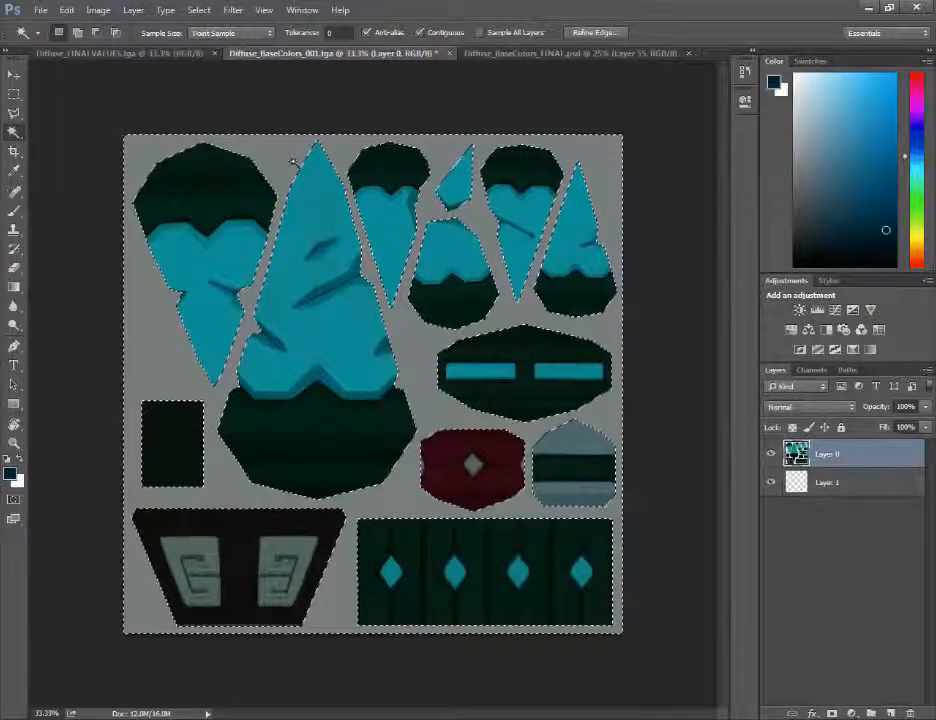
{"action": "key", "text": "Delete"}
- Fill Layer 1 with the default black foreground color using the Paint Bucket
{"action": "left_click", "coordinate": [828, 483]}
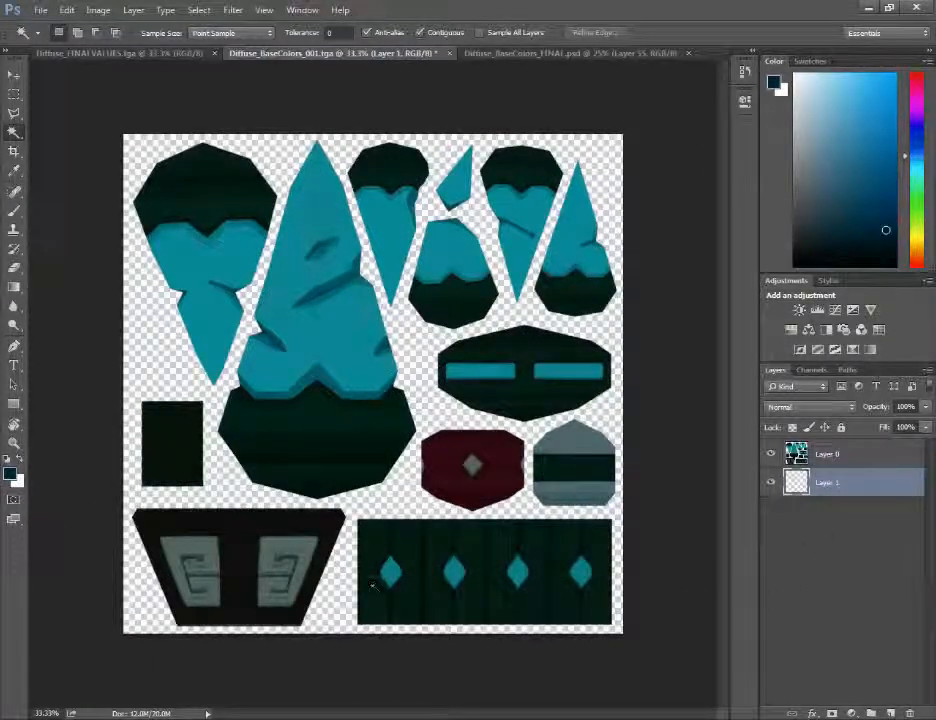
{"action": "key", "text": "d"}
{"action": "key", "text": "g"}
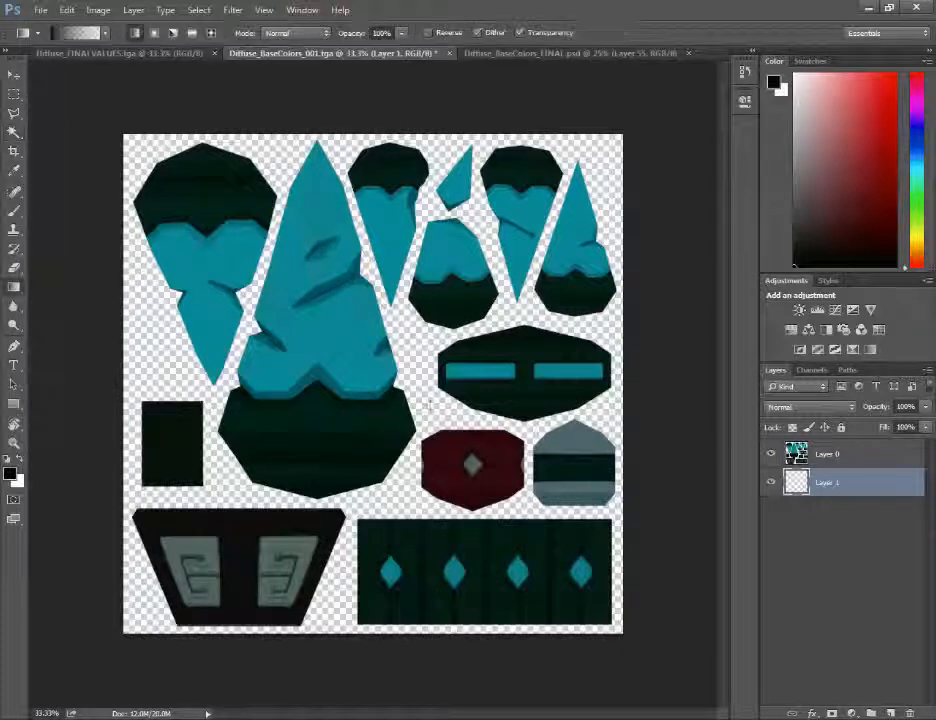
{"action": "right_click", "coordinate": [14, 287]}
{"action": "left_click", "coordinate": [62, 298]}
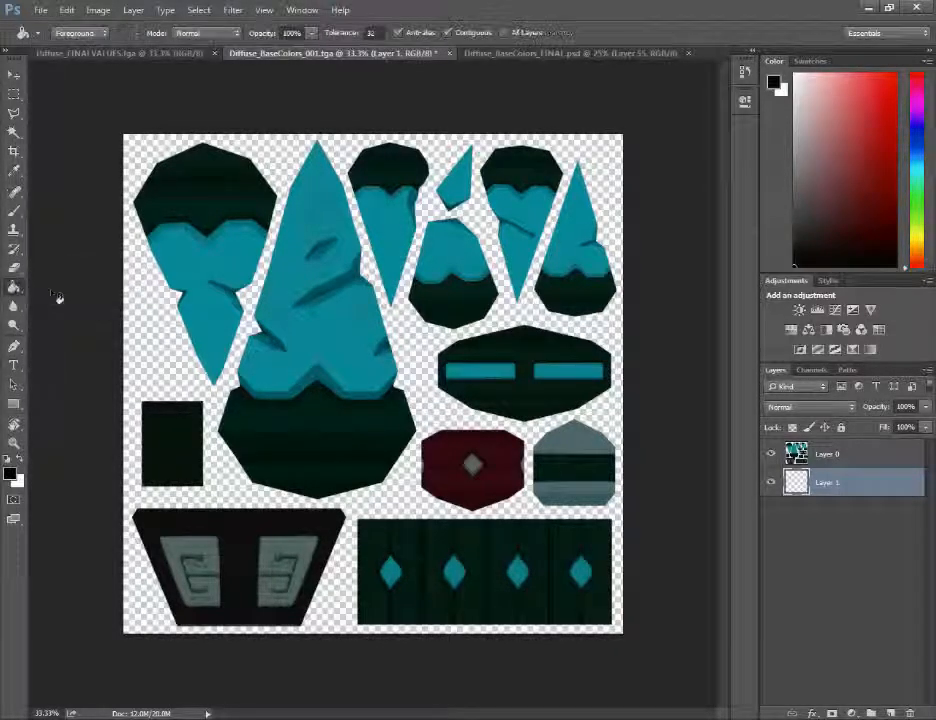
{"action": "left_click", "coordinate": [185, 383]}
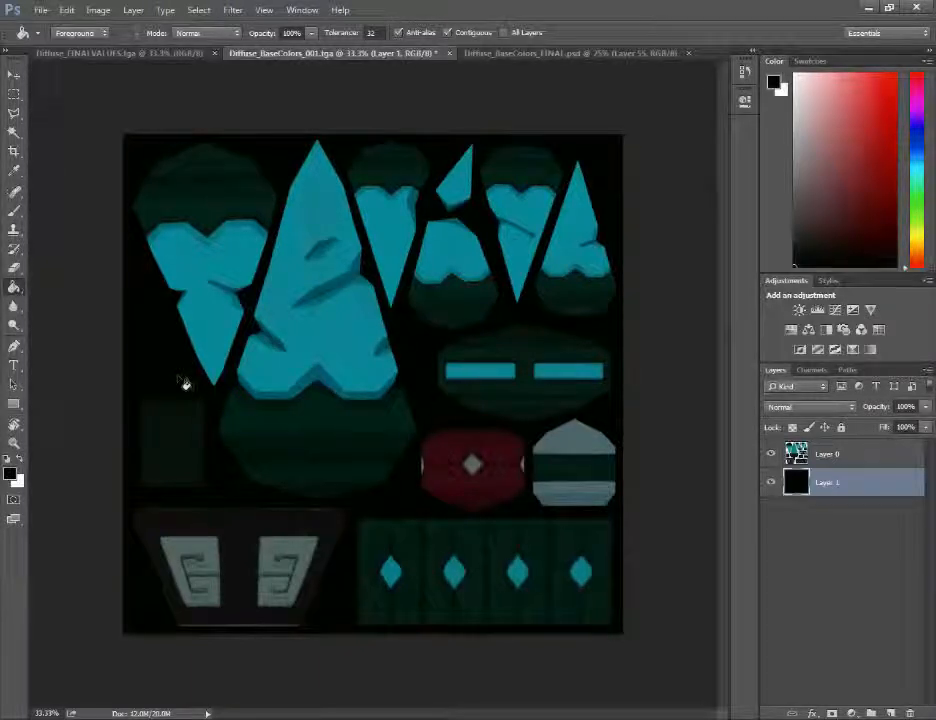
- Duplicate Layer 0, hide the copy, and merge the original Layer 0 down into the black layer
{"action": "left_click", "coordinate": [826, 456]}
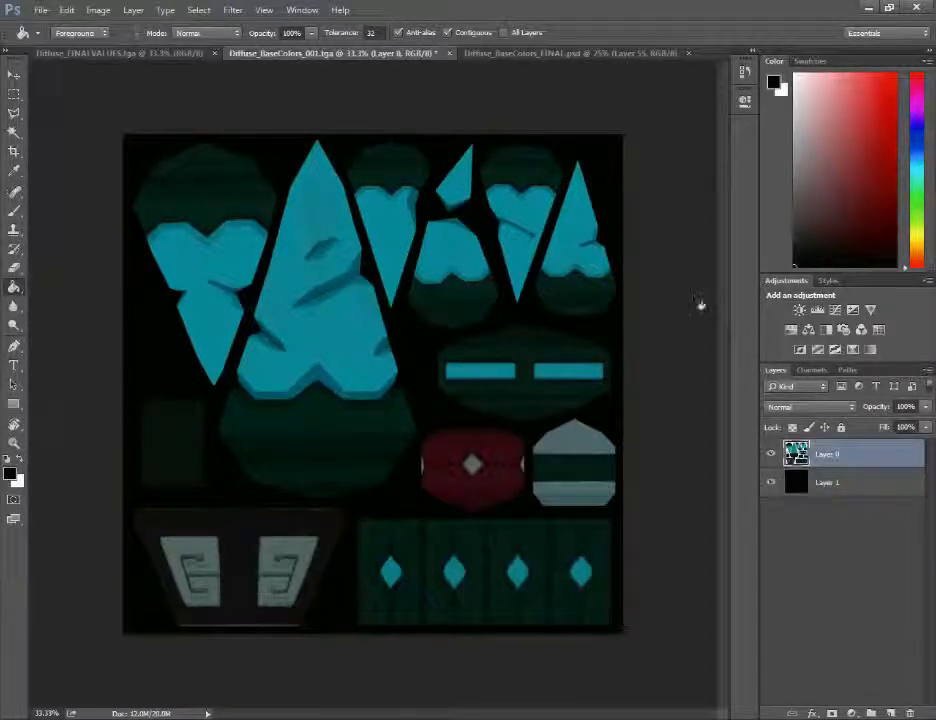
{"action": "left_click", "coordinate": [135, 12]}
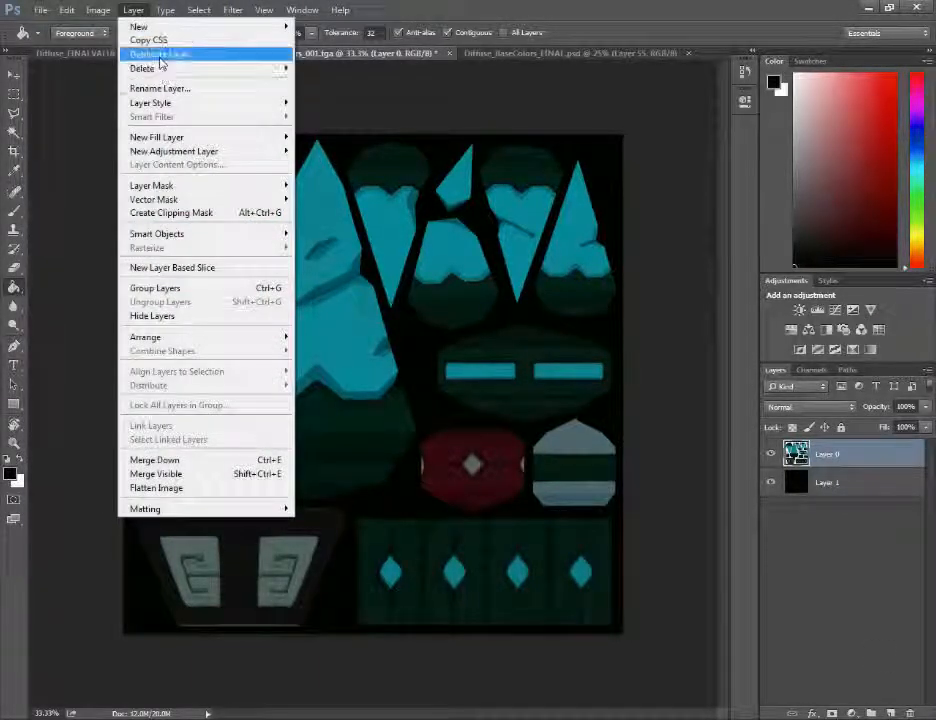
{"action": "left_click", "coordinate": [140, 54]}
{"action": "key", "text": "Return"}
{"action": "left_click", "coordinate": [771, 455]}
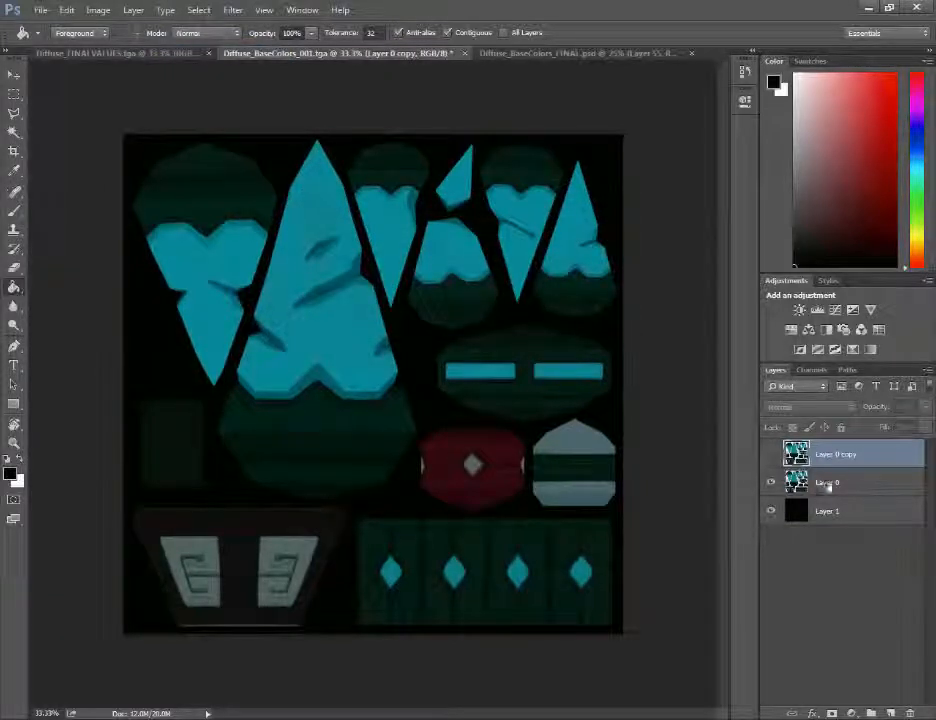
{"action": "left_click", "coordinate": [828, 485]}
{"action": "key", "text": "ctrl+e"}
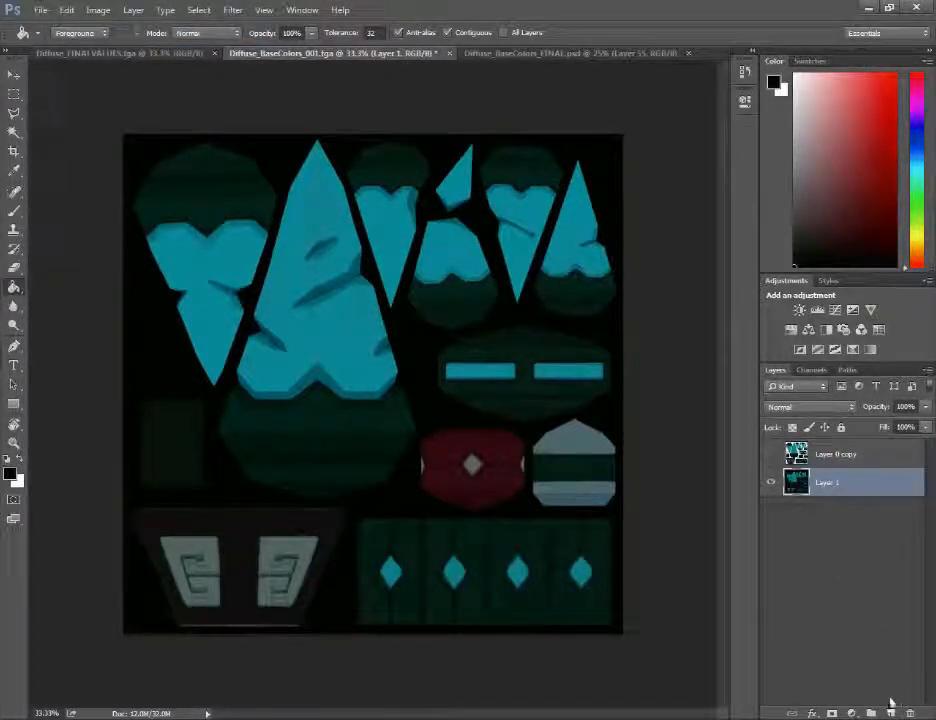
- Create a layer group named Gradients above Layer 0 copy
{"action": "left_click", "coordinate": [850, 455]}
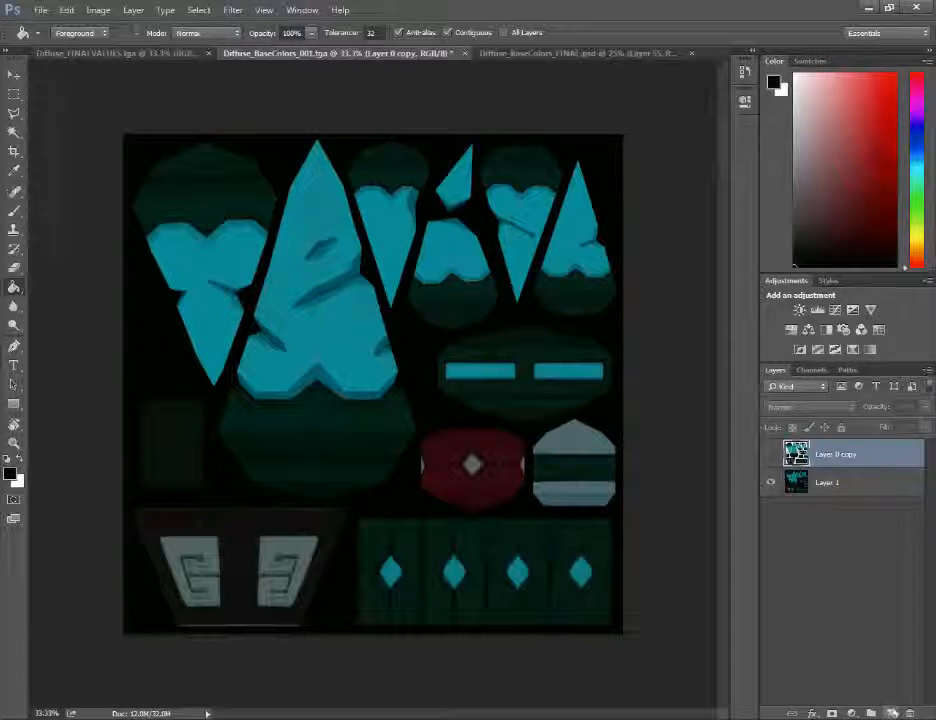
{"action": "key", "text": "ctrl+g"}
{"action": "double_click", "coordinate": [824, 448]}
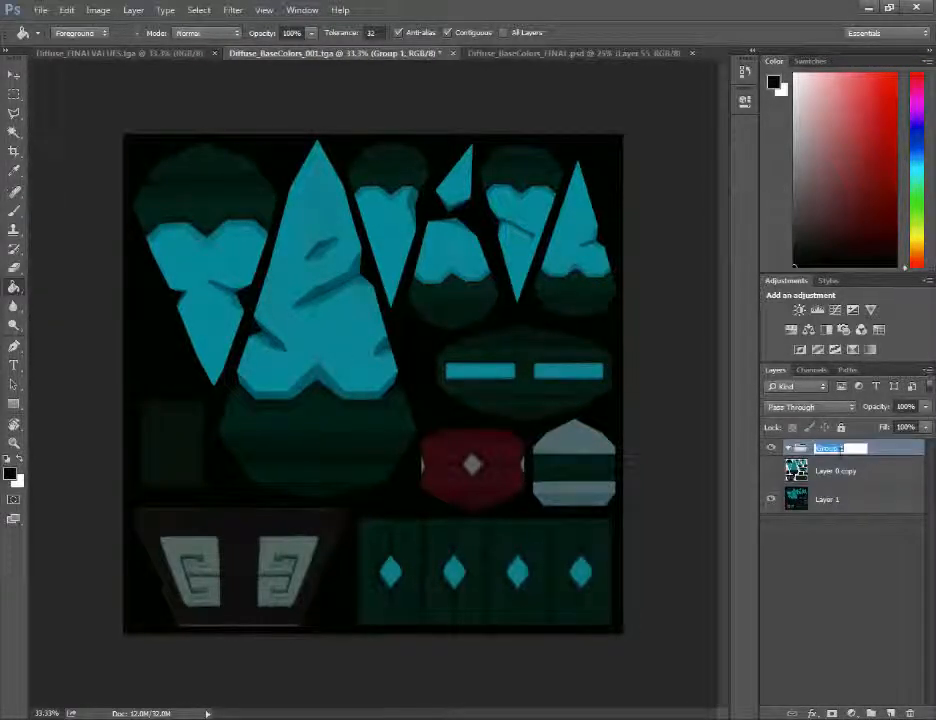
{"action": "type", "text": "Gradients"}
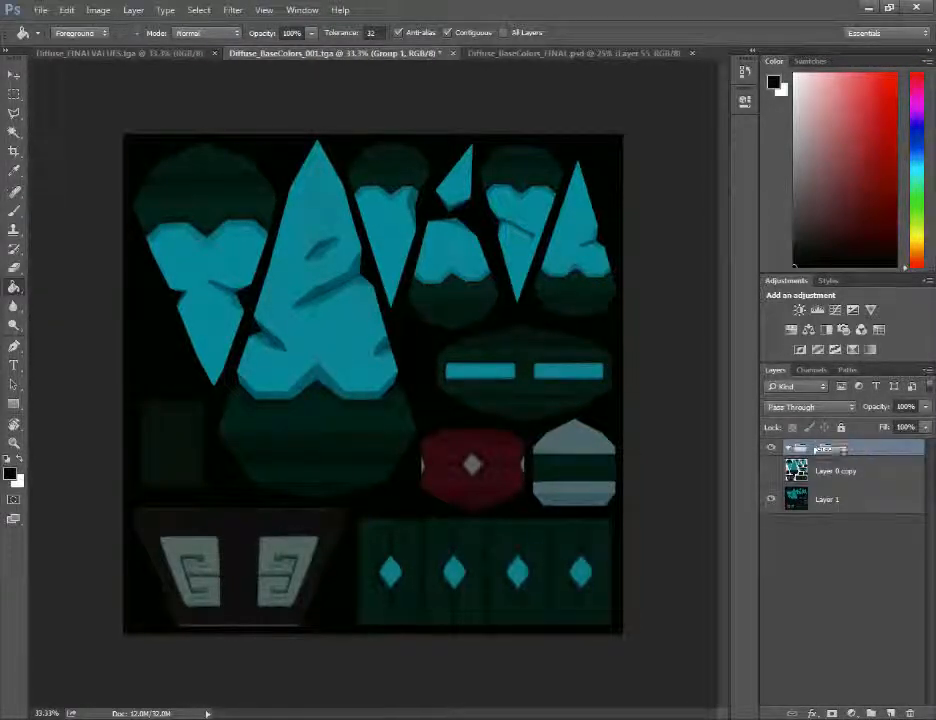
{"action": "key", "text": "Return"}
- Add a new layer inside the Gradients group with Overlay blending, keeping black as the foreground color
{"action": "left_click", "coordinate": [891, 712]}
{"action": "left_click", "coordinate": [808, 407]}
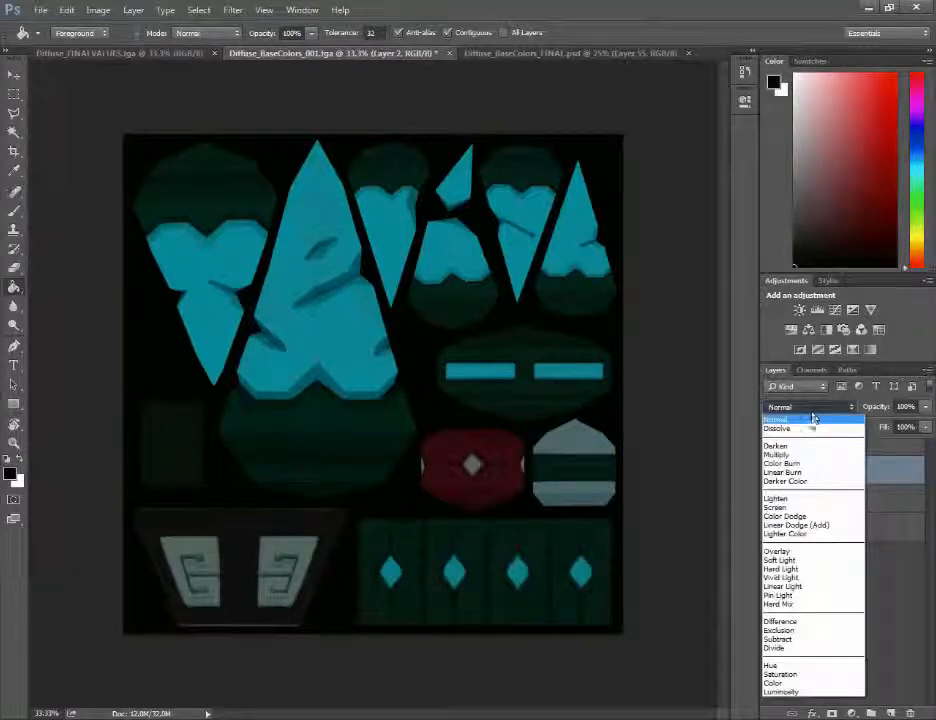
{"action": "left_click", "coordinate": [784, 552]}
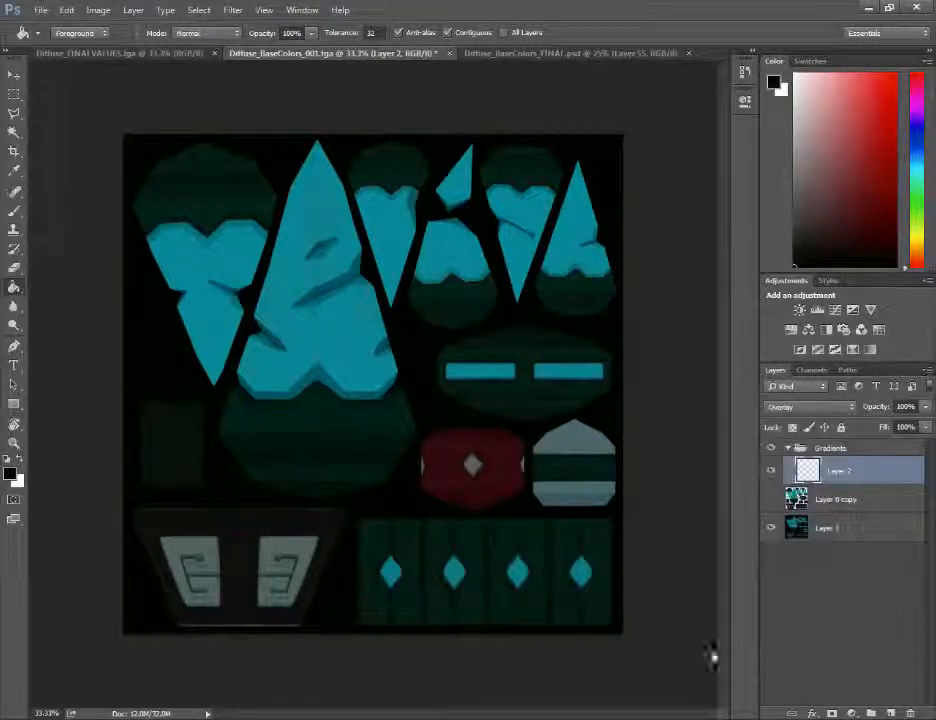
{"action": "left_click", "coordinate": [10, 473]}
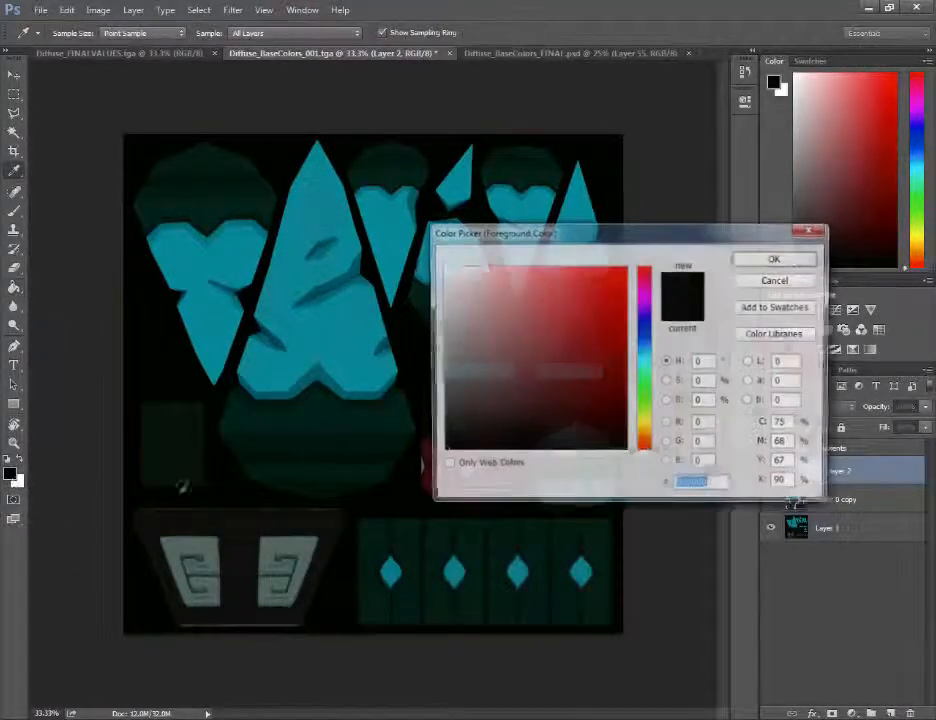
{"action": "left_click", "coordinate": [776, 257]}
- Outline the largest blue crystal with the Polygonal Lasso, following its lower edge along the dark base
{"action": "key", "text": "l"}
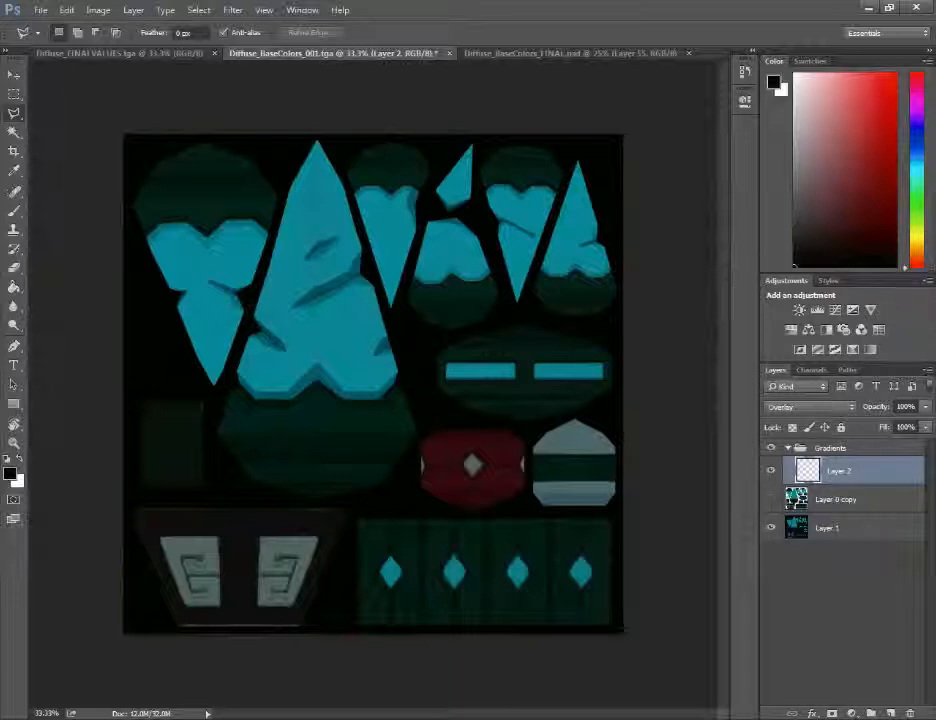
{"action": "left_click", "coordinate": [302, 145]}
{"action": "left_click", "coordinate": [287, 175]}
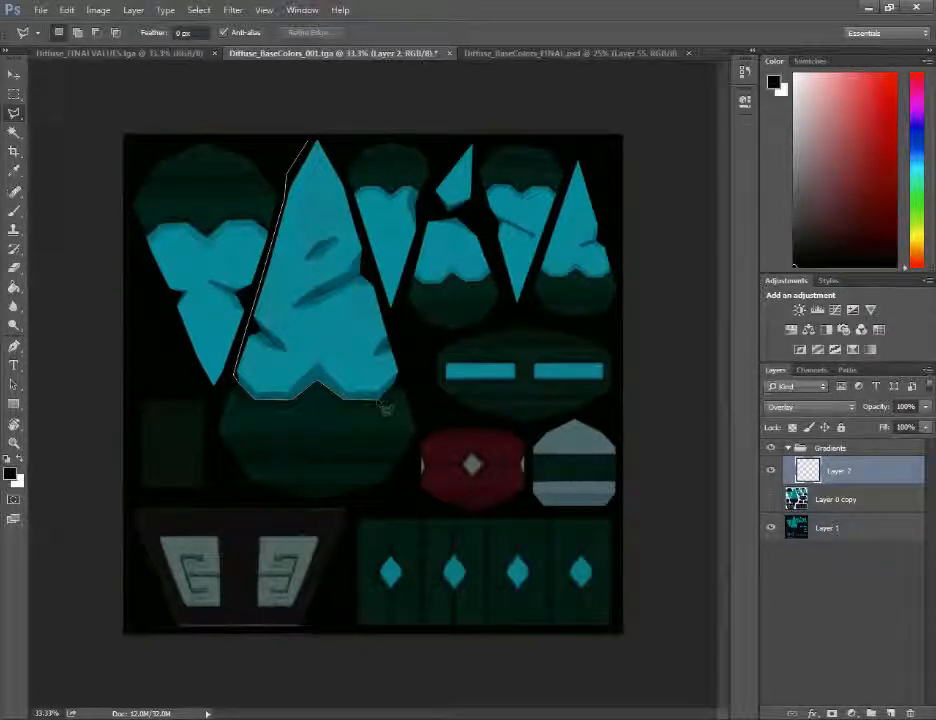
{"action": "left_click", "coordinate": [409, 367]}
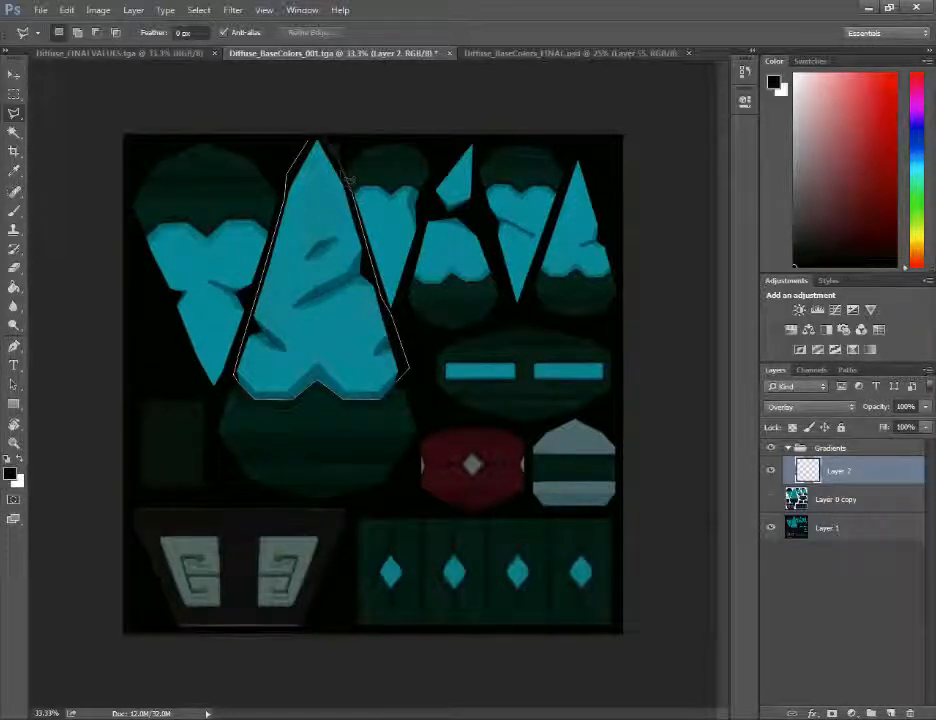
{"action": "left_click", "coordinate": [316, 148]}
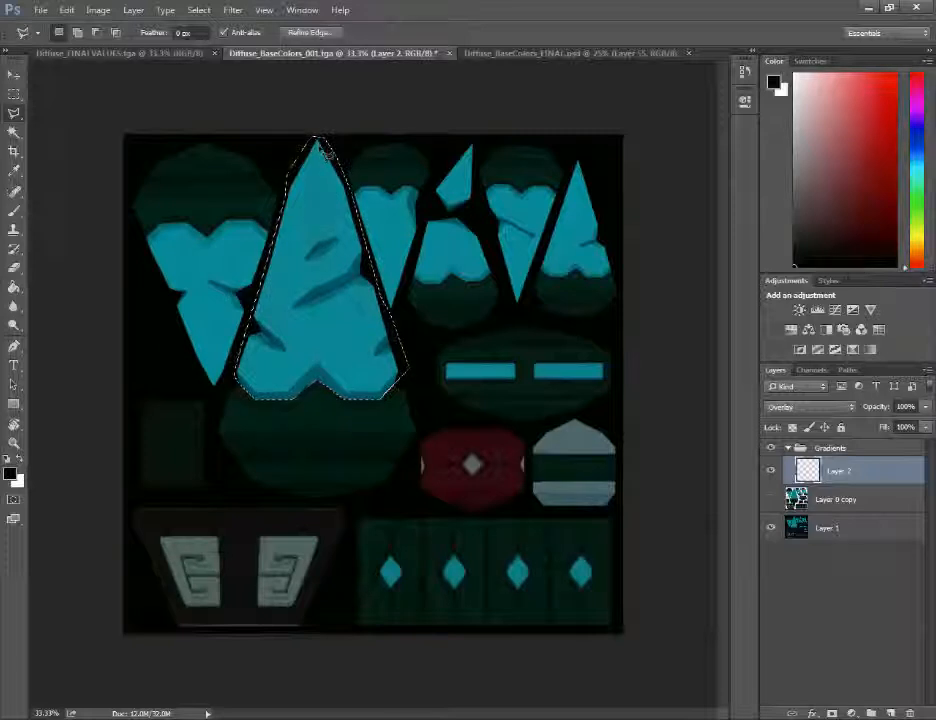
- Subtract the surrounding black from the selection with the Magic Wand on Layer 1 so it fits the large crystal
{"action": "left_click", "coordinate": [869, 533]}
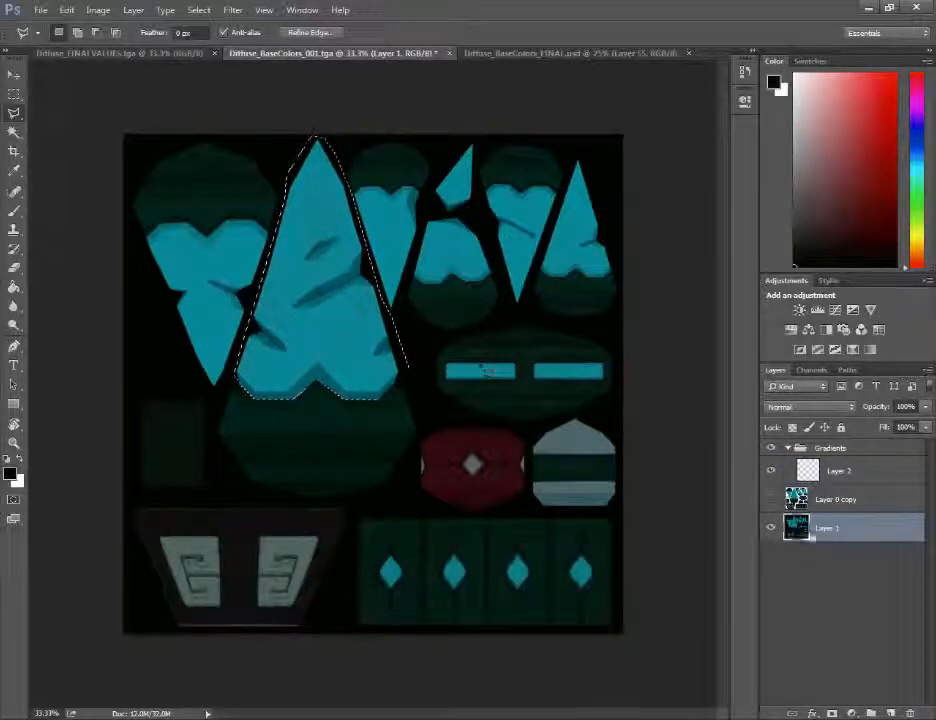
{"action": "key", "text": "w"}
{"action": "key", "text": "shift+w"}
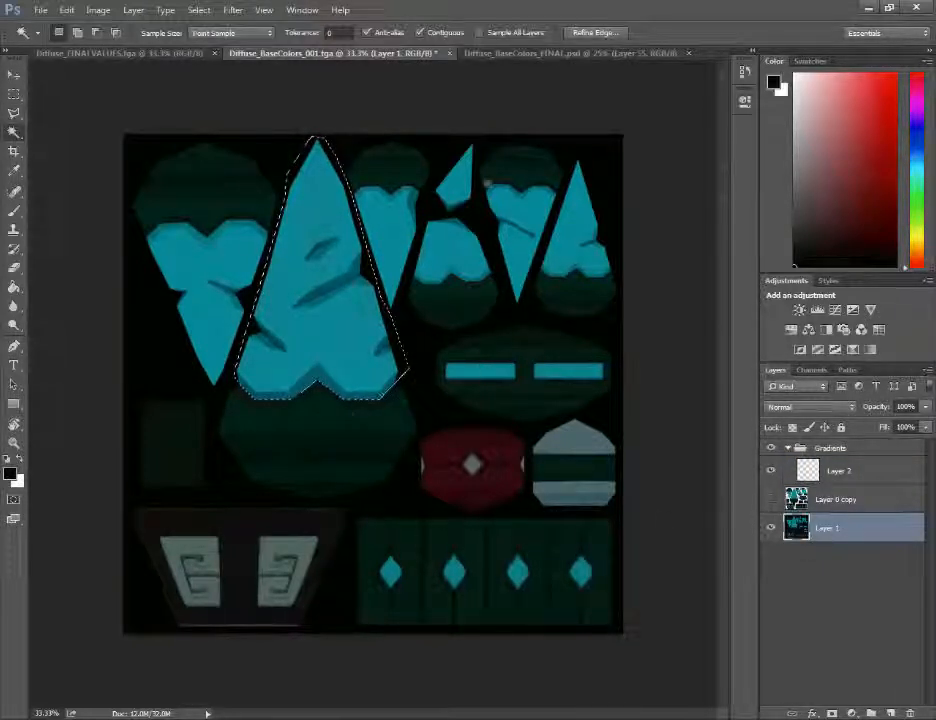
{"action": "left_click", "coordinate": [371, 335]}
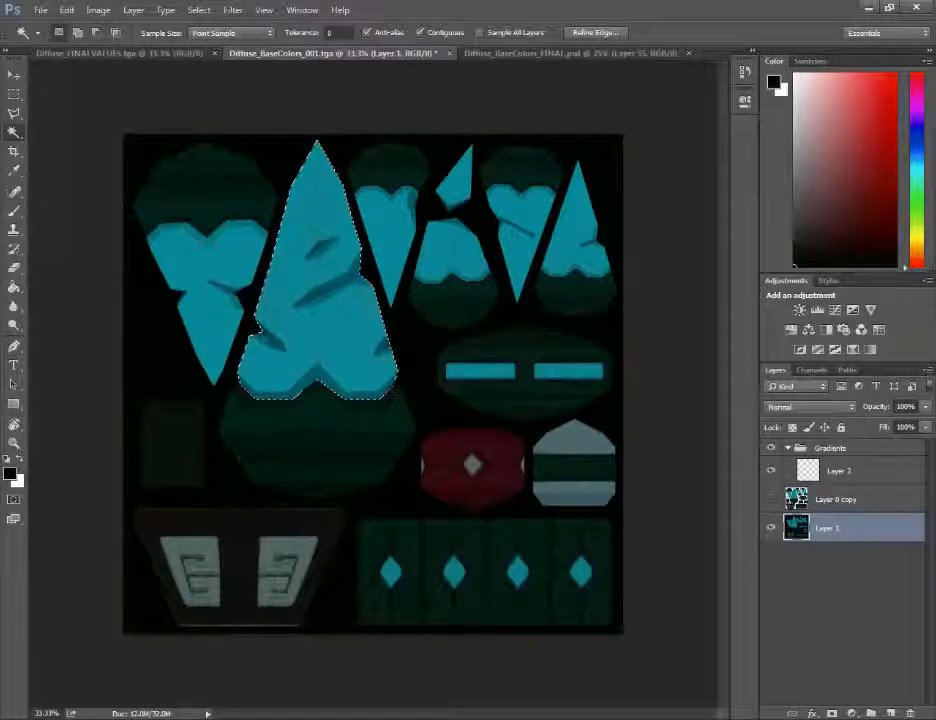
- Activate Layer 2 in the Gradients group and set up a linear Gradient tool with the foreground-to-transparent preset
{"action": "left_click", "coordinate": [841, 473]}
{"action": "key", "text": "g"}
{"action": "key", "text": "shift+g"}
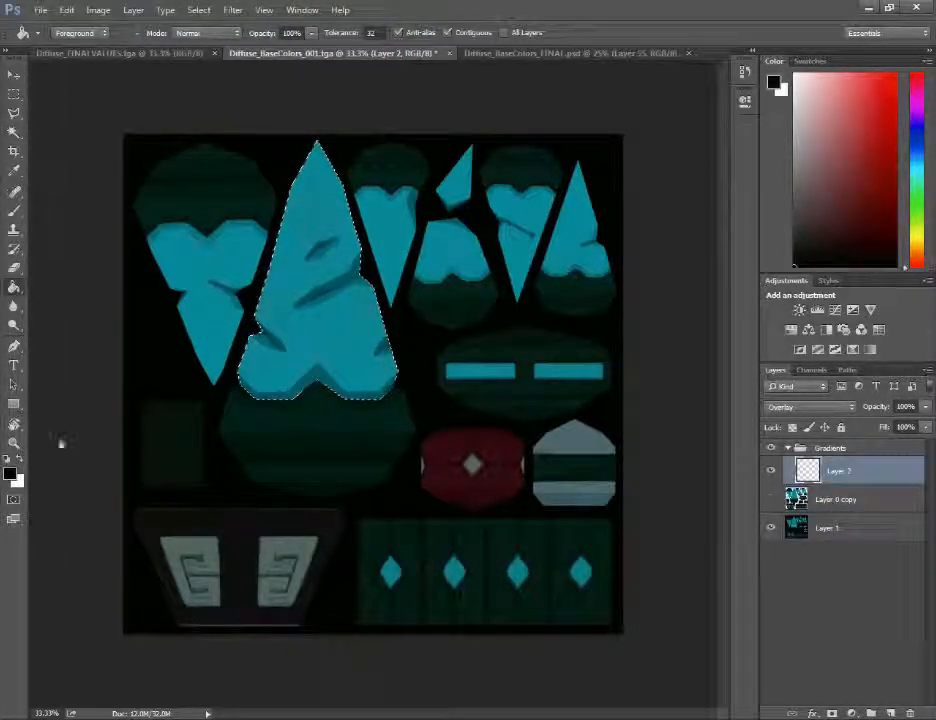
{"action": "left_click", "coordinate": [15, 287]}
{"action": "left_click", "coordinate": [48, 286]}
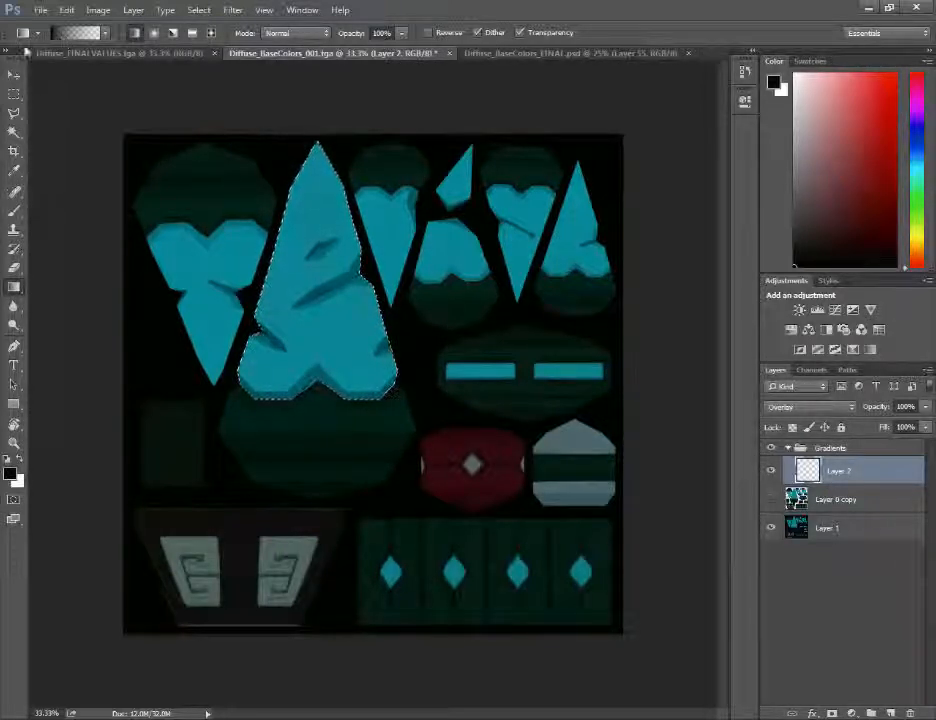
{"action": "left_click", "coordinate": [105, 33]}
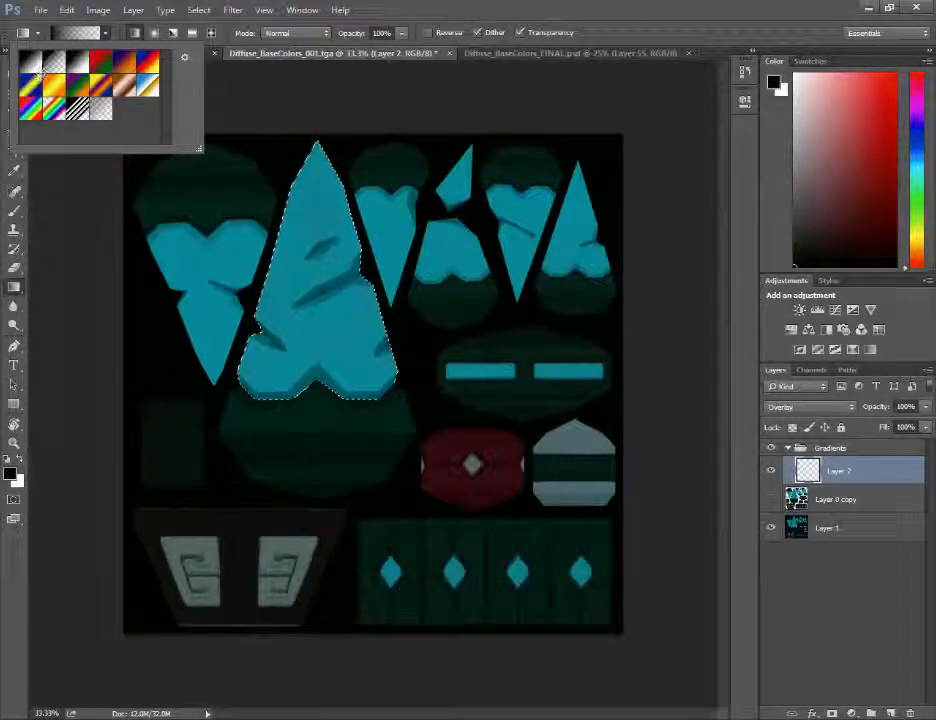
{"action": "left_click", "coordinate": [108, 34]}
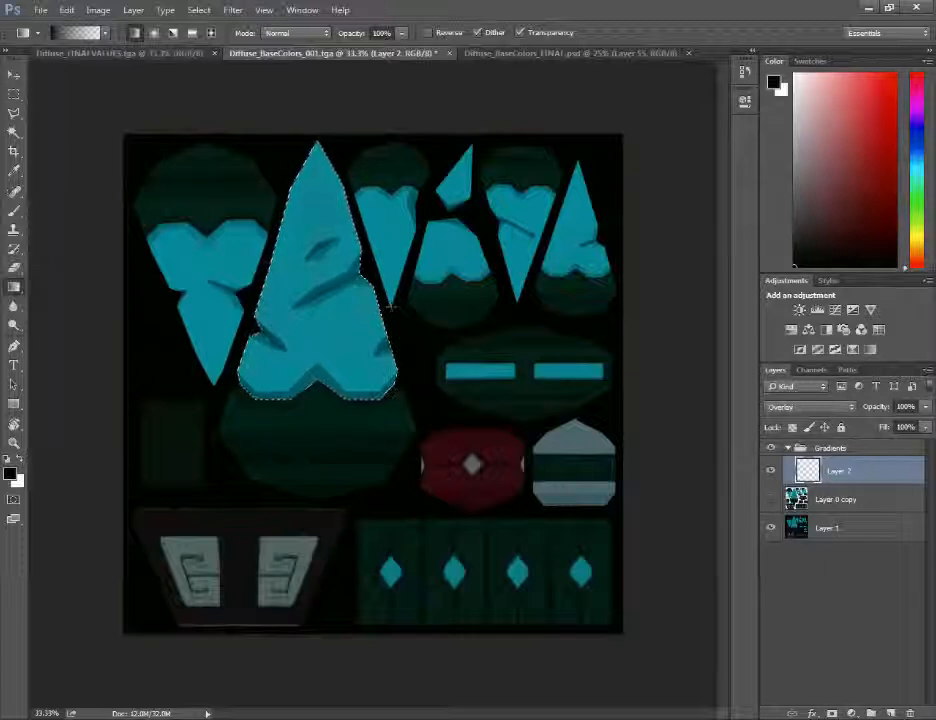
- Sample the large crystal's color and brighten it to light blue #4cc4f1 as the foreground color
{"action": "left_click", "coordinate": [322, 178], "text": "alt"}
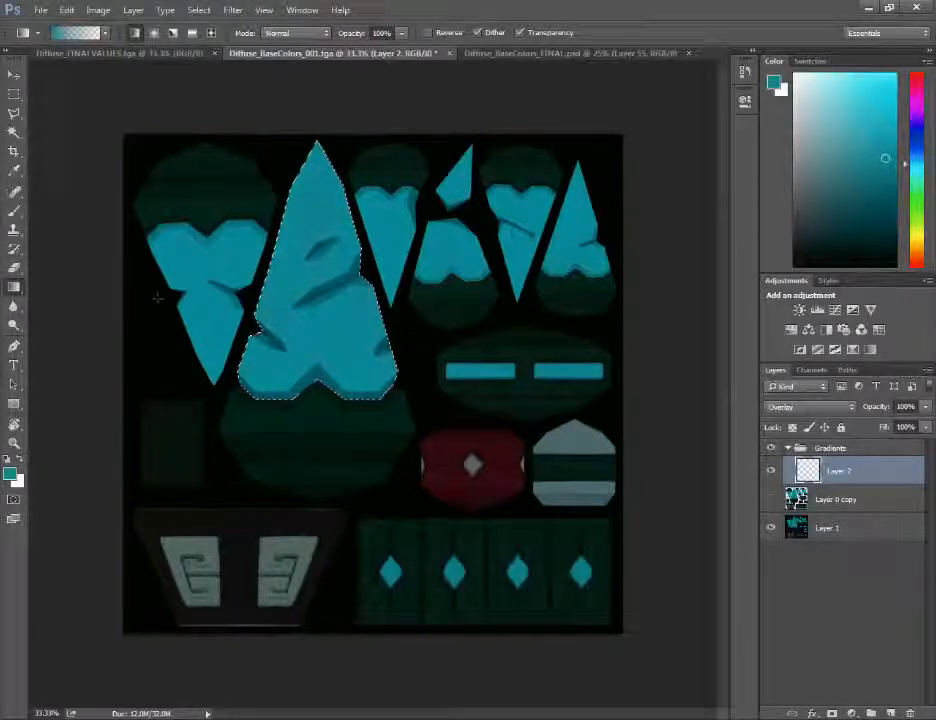
{"action": "left_click", "coordinate": [12, 475]}
{"action": "left_click_drag", "start_coordinate": [657, 357], "coordinate": [658, 363]}
{"action": "mouse_move", "coordinate": [600, 338]}
{"action": "left_mouse_down"}
{"action": "mouse_move", "coordinate": [577, 295]}
{"action": "mouse_move", "coordinate": [551, 278]}
{"action": "mouse_move", "coordinate": [568, 276]}
{"action": "left_mouse_up"}
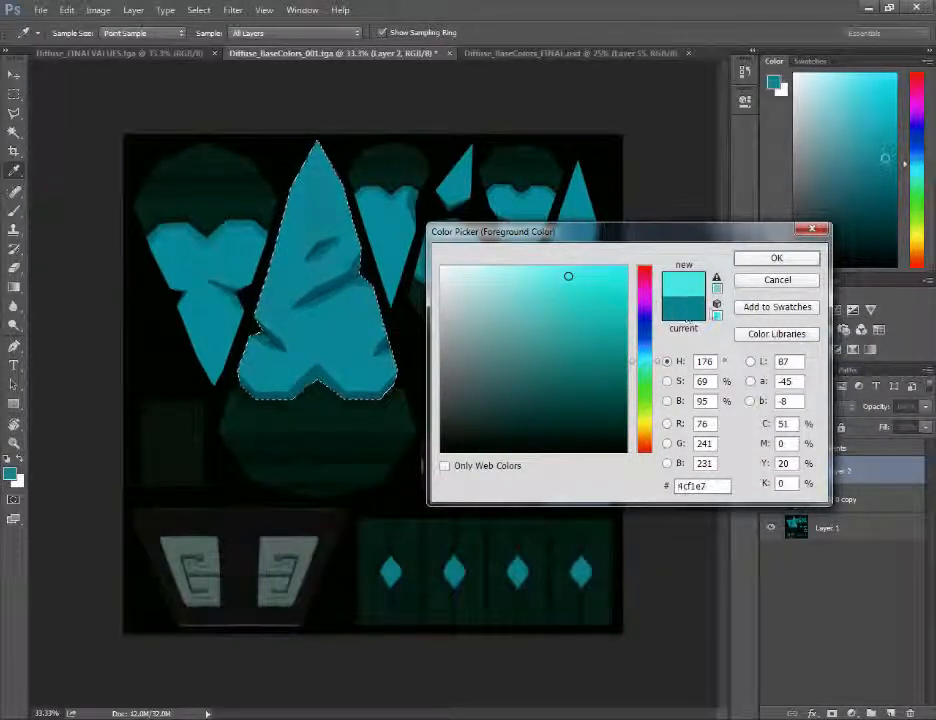
{"action": "left_click_drag", "start_coordinate": [658, 362], "coordinate": [660, 351]}
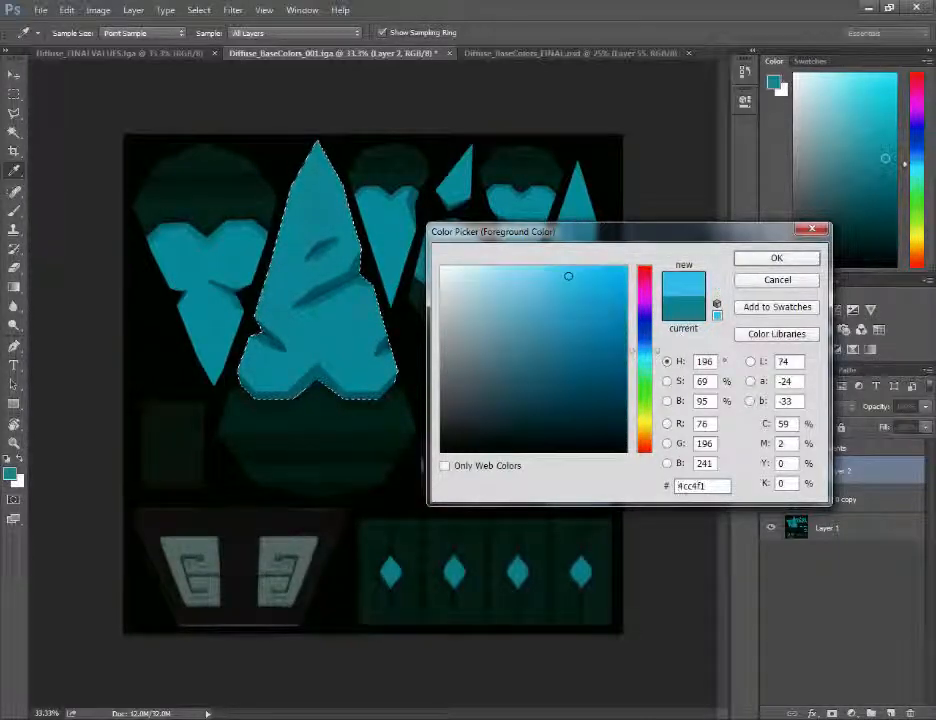
{"action": "left_click", "coordinate": [776, 258]}
- Set the foreground color to bright turquoise #2dedd4 and draw a gradient fading down the large crystal from its tip
{"action": "left_click", "coordinate": [10, 474]}
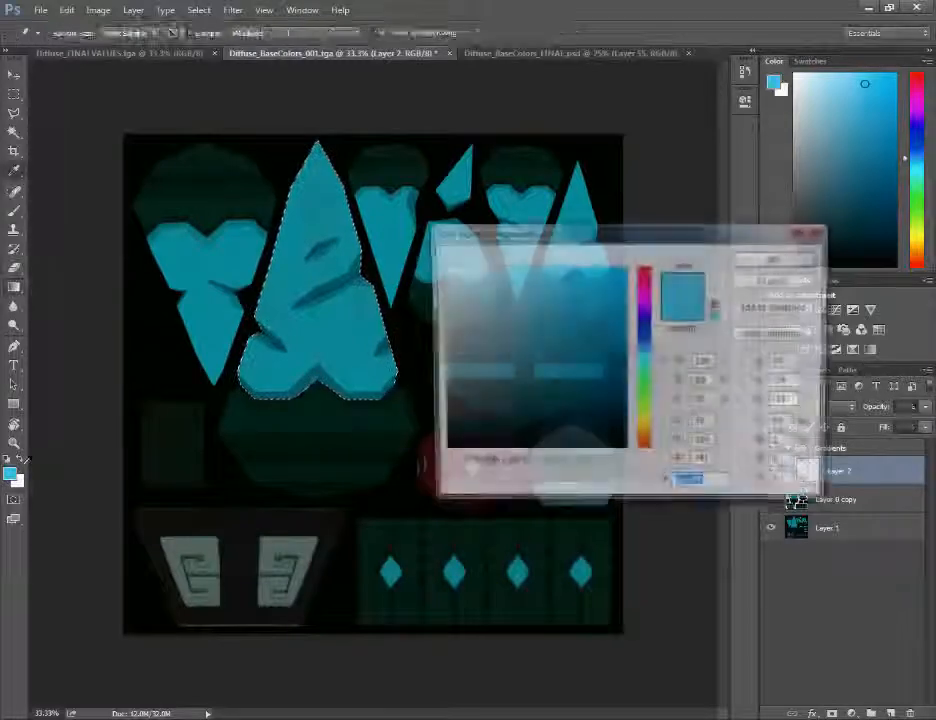
{"action": "left_click", "coordinate": [346, 320]}
{"action": "left_click_drag", "start_coordinate": [659, 359], "coordinate": [660, 365]}
{"action": "mouse_move", "coordinate": [613, 317]}
{"action": "left_mouse_down"}
{"action": "mouse_move", "coordinate": [600, 281]}
{"action": "mouse_move", "coordinate": [583, 275]}
{"action": "mouse_move", "coordinate": [591, 279]}
{"action": "left_mouse_up"}
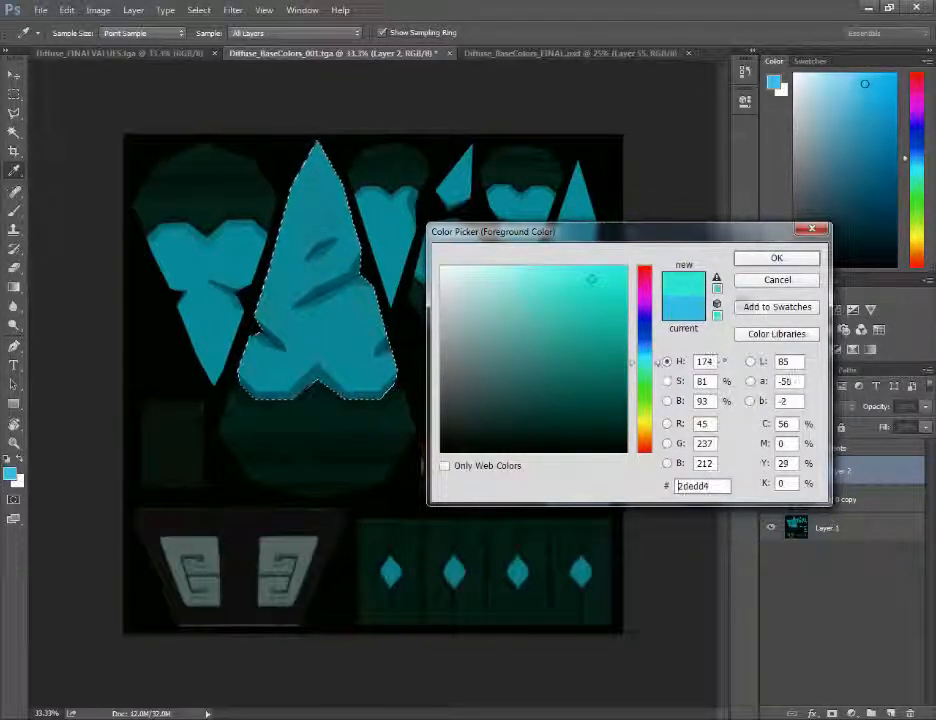
{"action": "left_click", "coordinate": [776, 258]}
{"action": "key", "text": "g"}
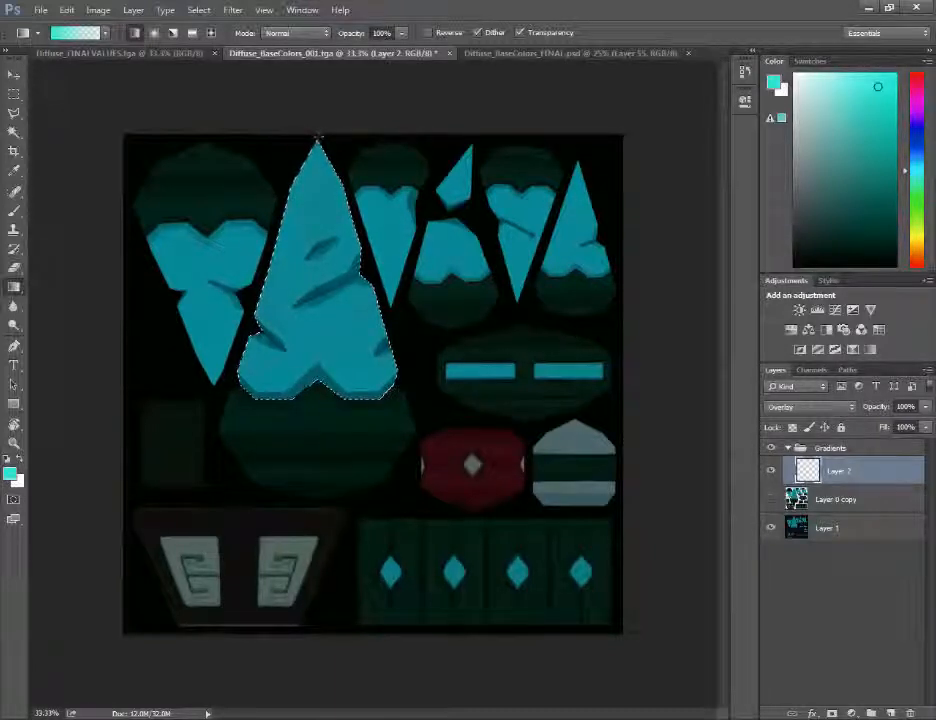
{"action": "left_click_drag", "start_coordinate": [318, 265], "coordinate": [322, 420]}
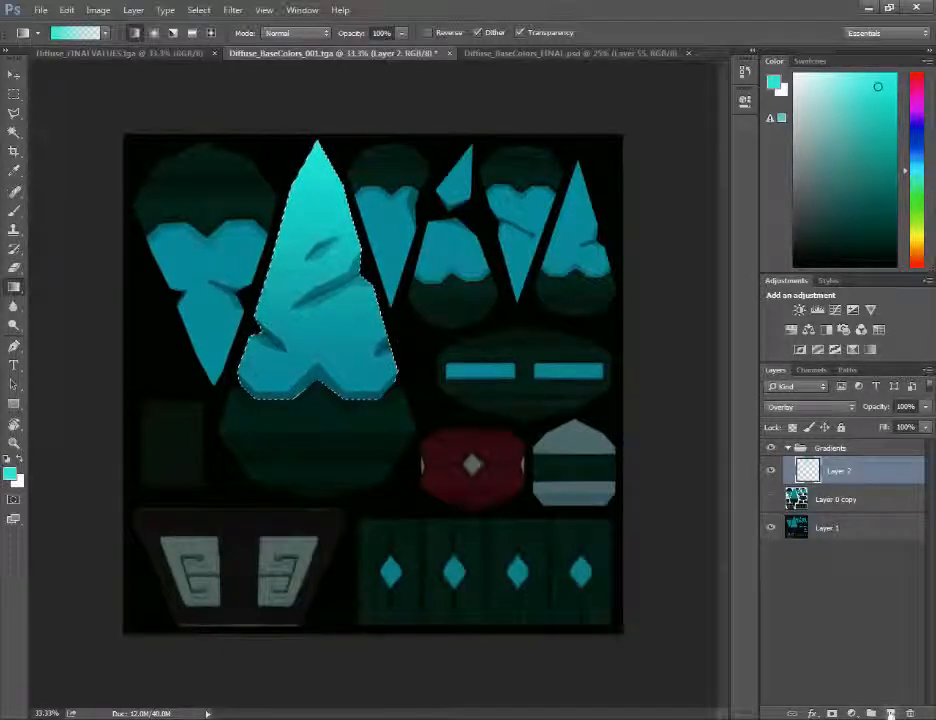
- Add a new layer directly below Layer 2 in the Gradients group and set its blending mode to Overlay
{"action": "left_click", "coordinate": [890, 713]}
{"action": "left_click", "coordinate": [838, 498]}
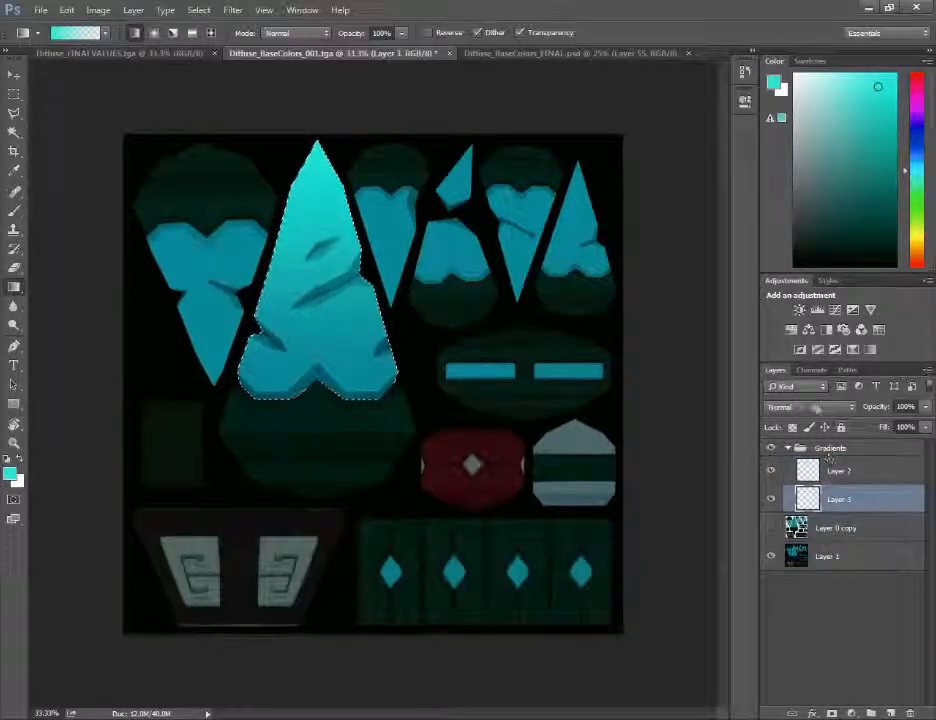
{"action": "left_click", "coordinate": [830, 409]}
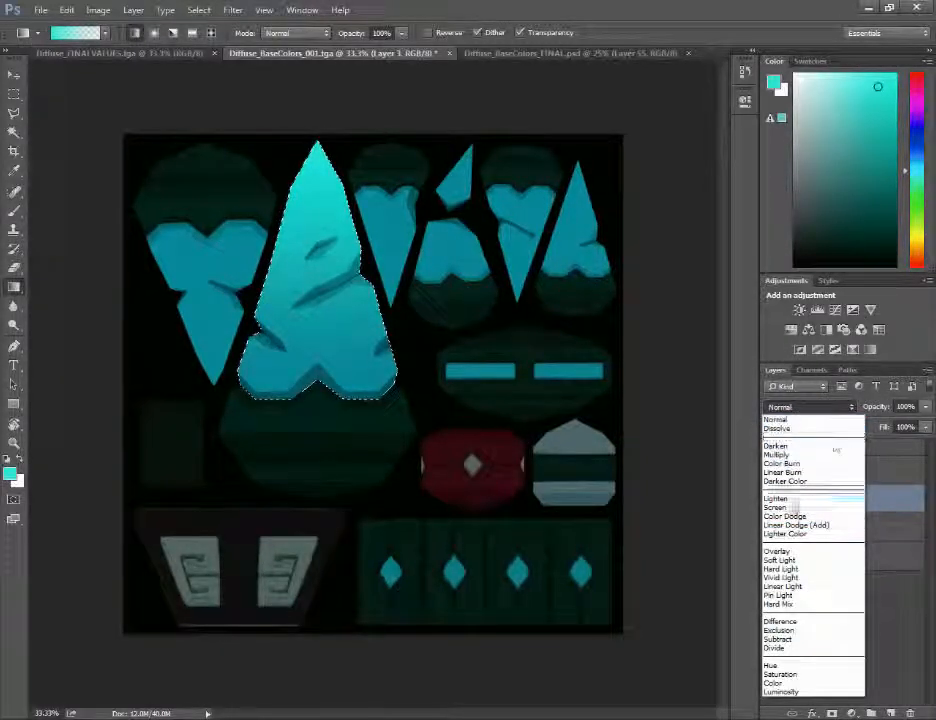
{"action": "left_click", "coordinate": [780, 551]}
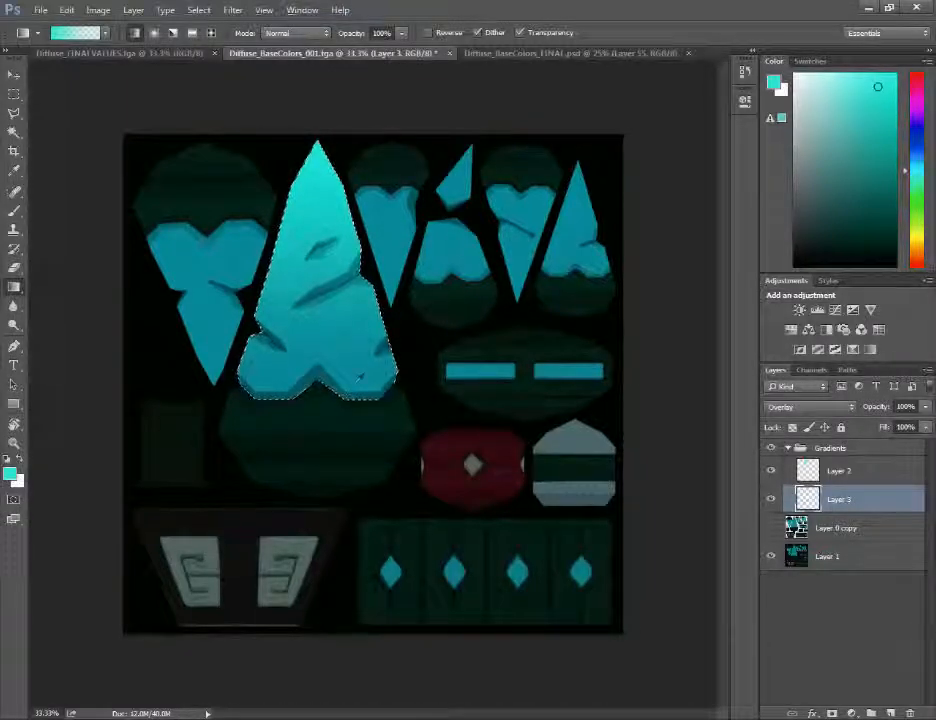
- On Layer 3, draw a dark navy #041a2b gradient fading up from the large crystal's base, deselect, and reduce the layer's opacity to roughly half
{"action": "left_click", "coordinate": [11, 473]}
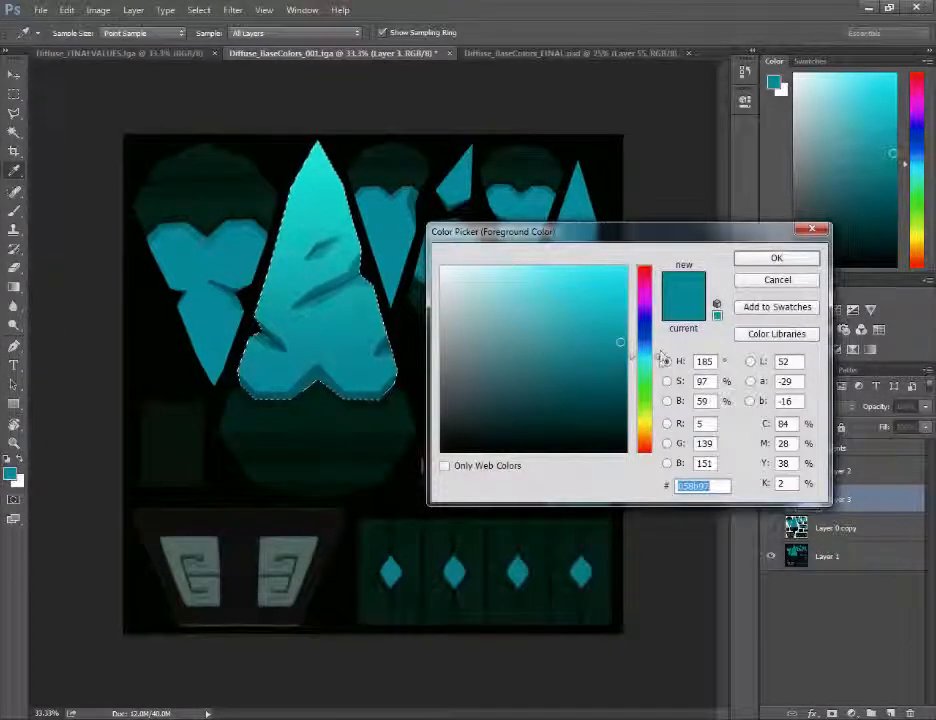
{"action": "left_click_drag", "start_coordinate": [661, 357], "coordinate": [661, 352]}
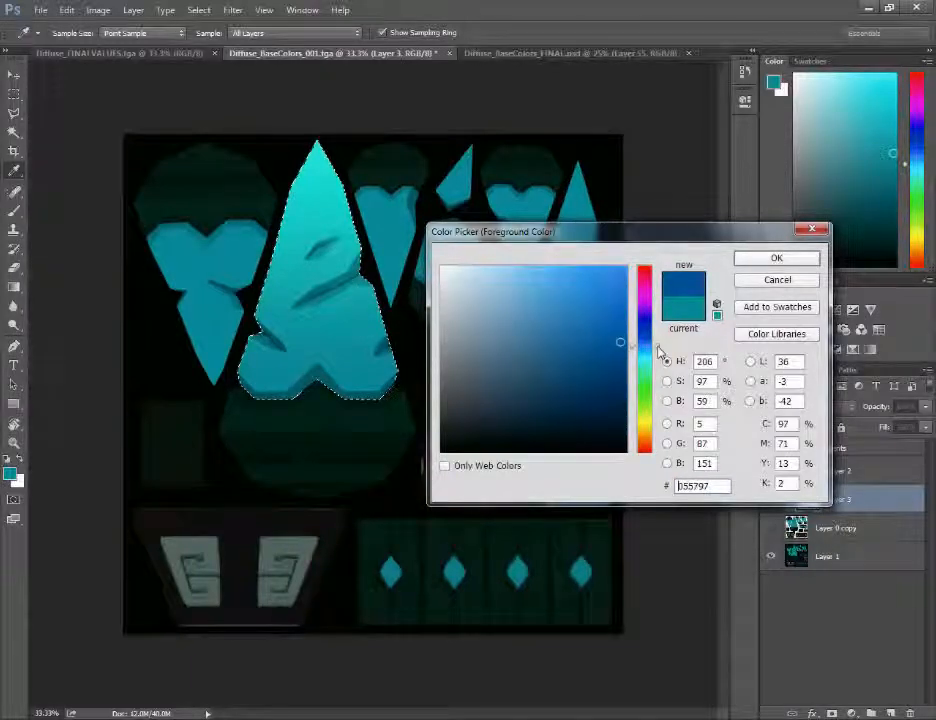
{"action": "left_click_drag", "start_coordinate": [607, 408], "coordinate": [609, 419]}
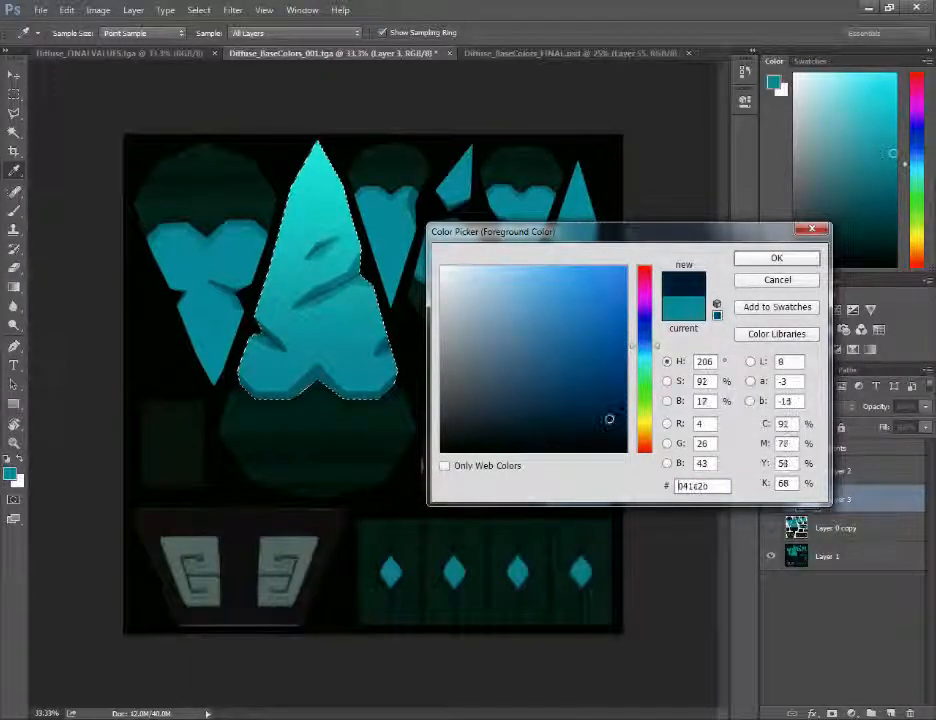
{"action": "key", "text": "Return"}
{"action": "key", "text": "g"}
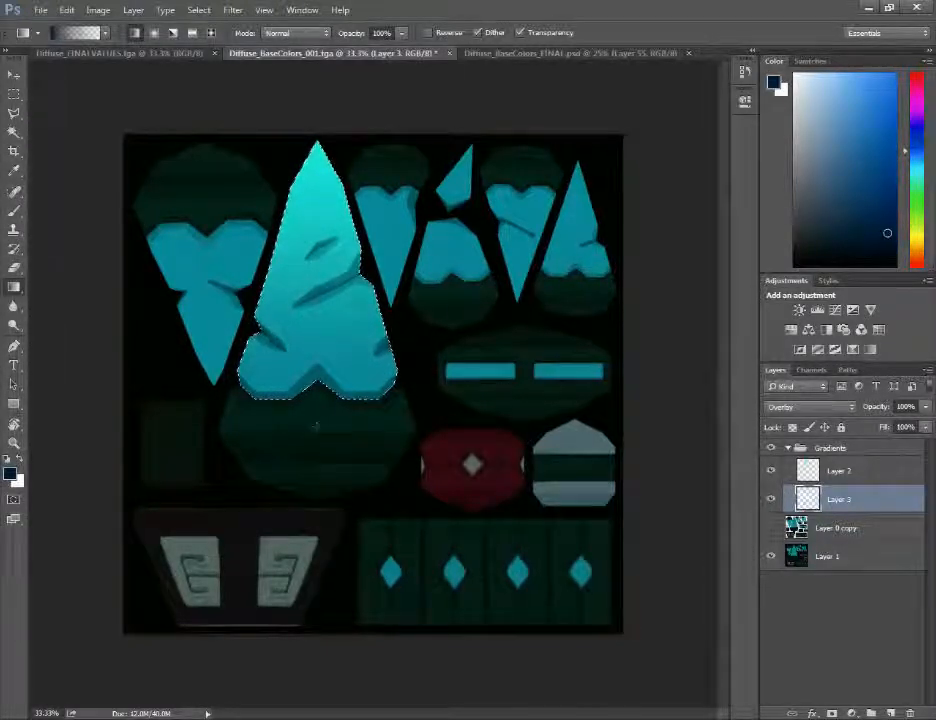
{"action": "left_click_drag", "start_coordinate": [316, 428], "coordinate": [316, 298]}
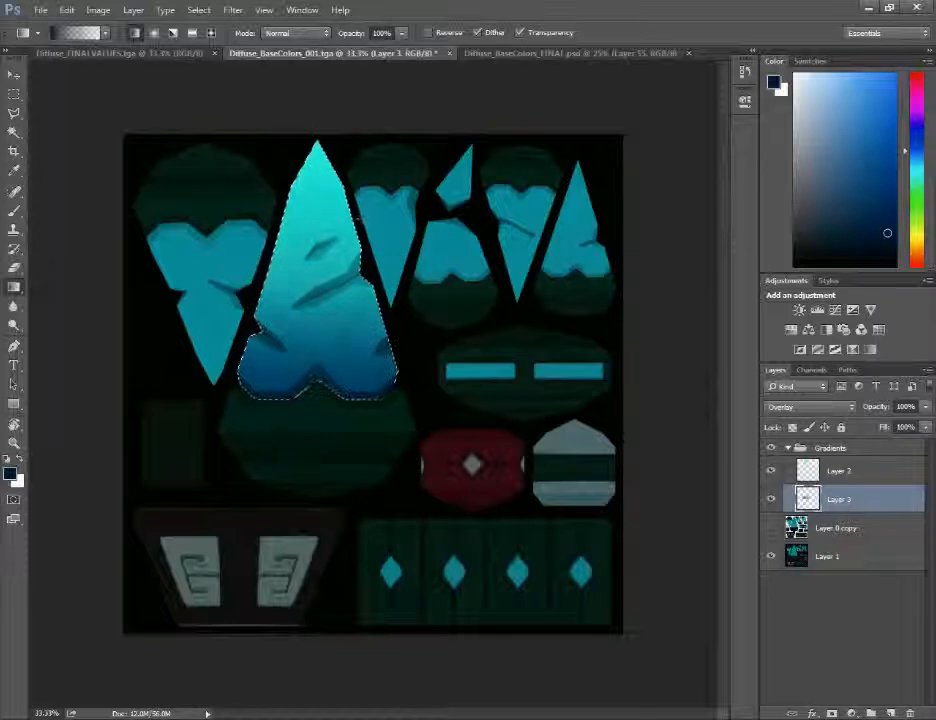
{"action": "key", "text": "ctrl+d"}
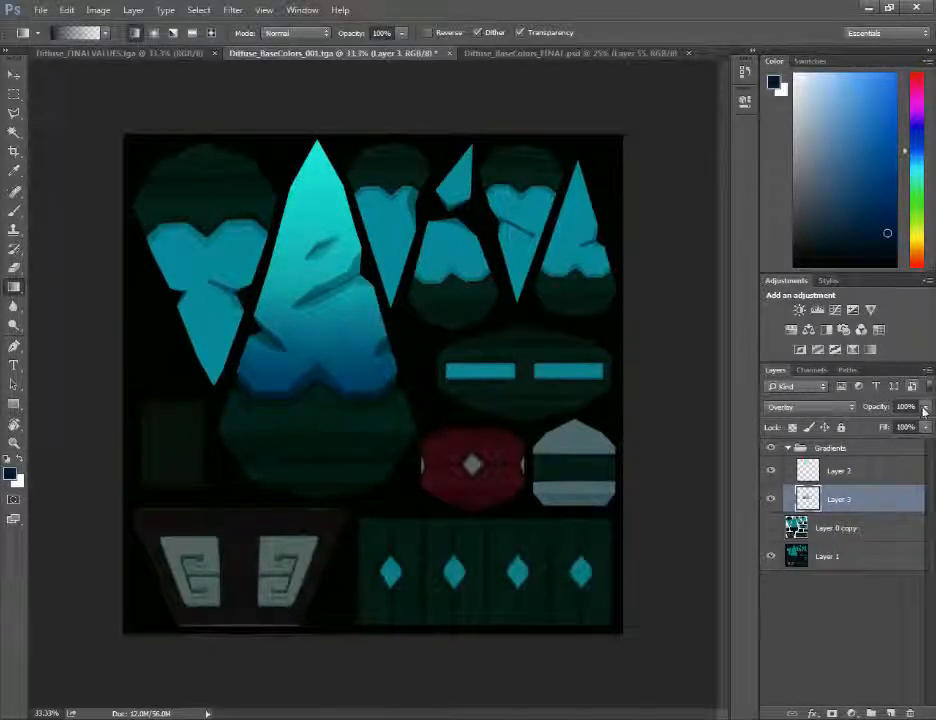
{"action": "left_click_drag", "start_coordinate": [924, 407], "coordinate": [899, 427]}
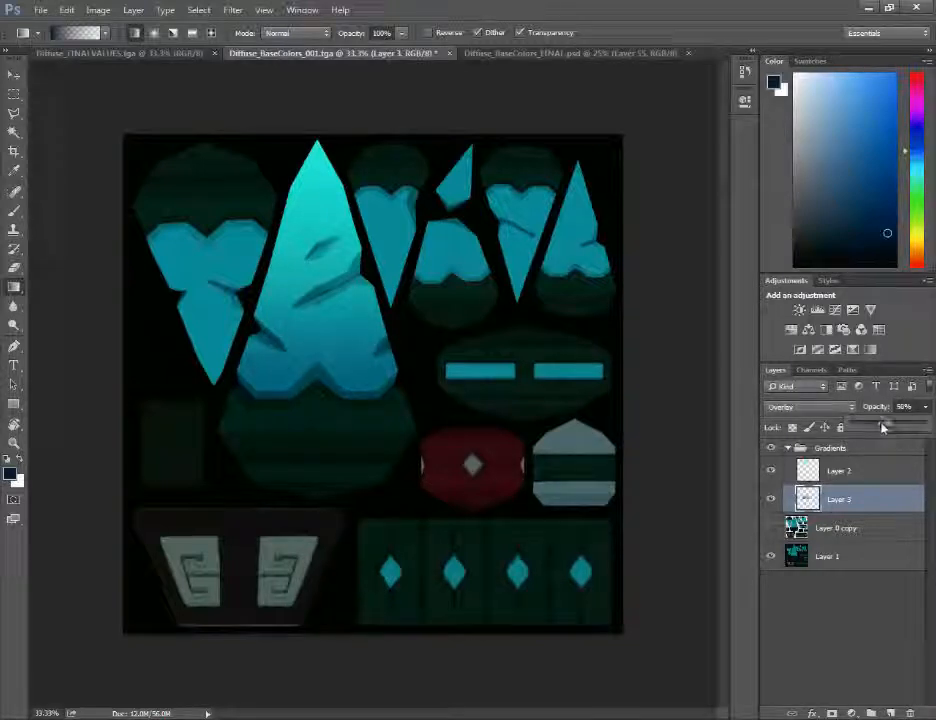
- Add a new layer above Layer 2 in the Gradients group with Overlay blending
{"action": "left_click", "coordinate": [836, 472]}
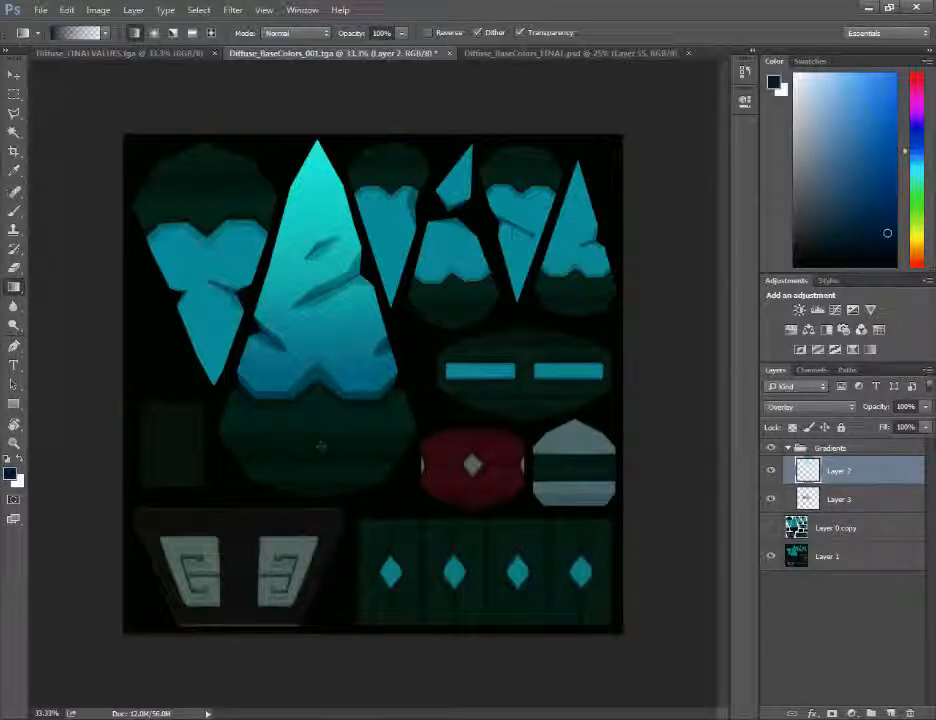
{"action": "left_click", "coordinate": [871, 713]}
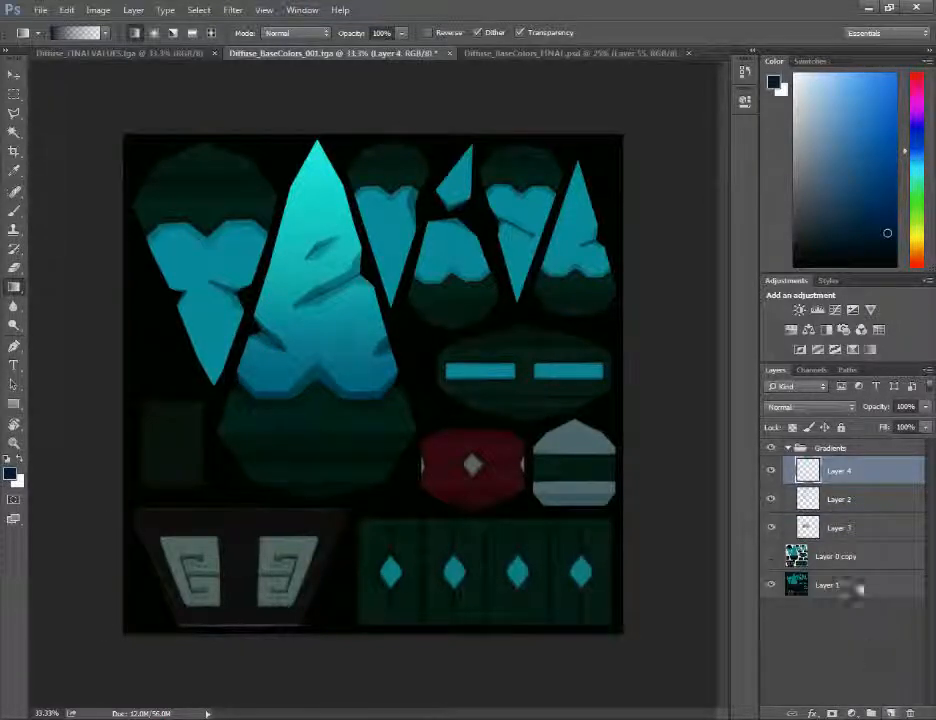
{"action": "left_click", "coordinate": [810, 407]}
{"action": "left_click", "coordinate": [790, 551]}
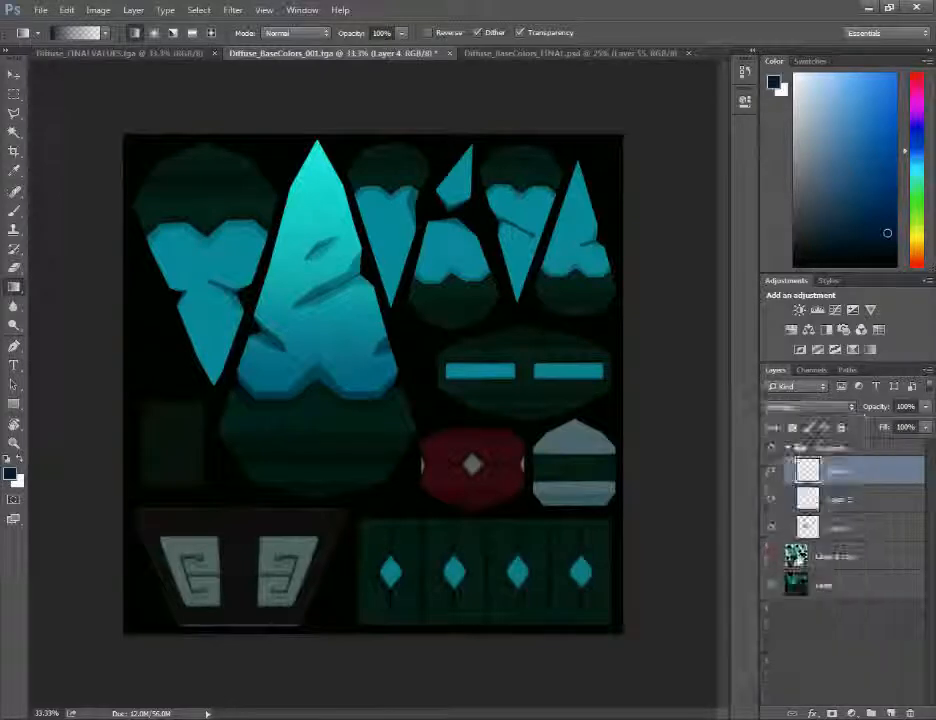
- Outline the upper part of the dark green base with the Polygonal Lasso, following the large crystal's lower edge
{"action": "key", "text": "l"}
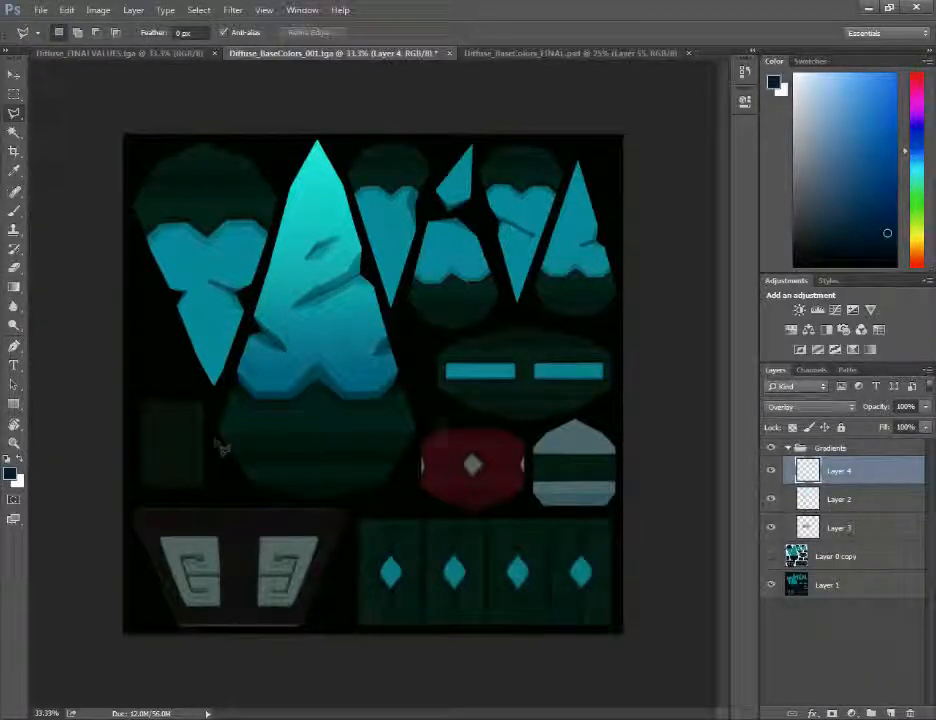
{"action": "left_click", "coordinate": [226, 384]}
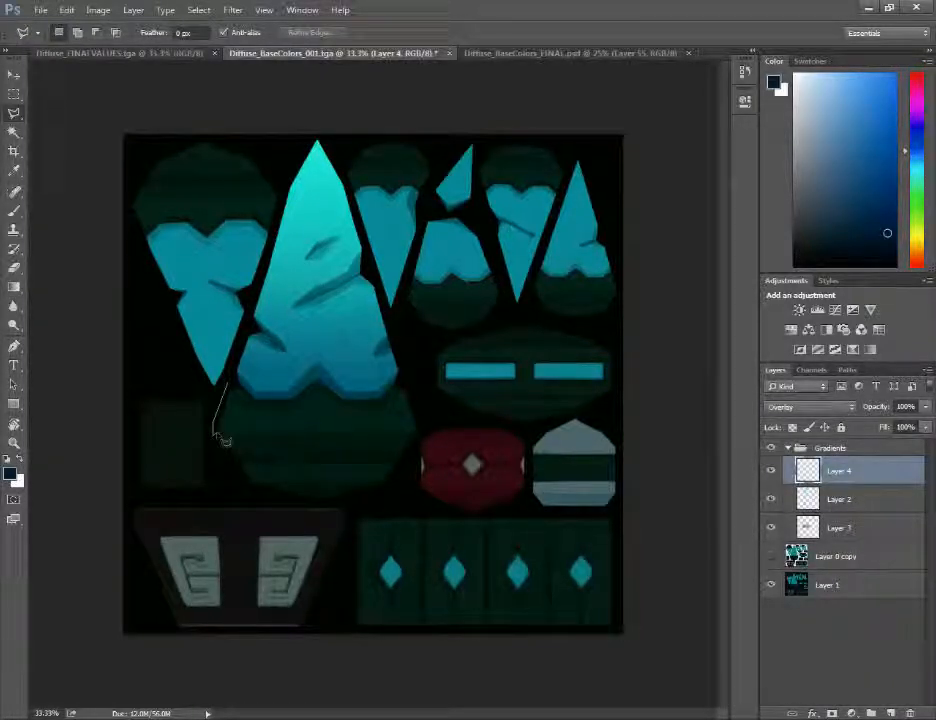
{"action": "left_click", "coordinate": [213, 433]}
{"action": "left_click", "coordinate": [421, 430]}
{"action": "left_click", "coordinate": [426, 414]}
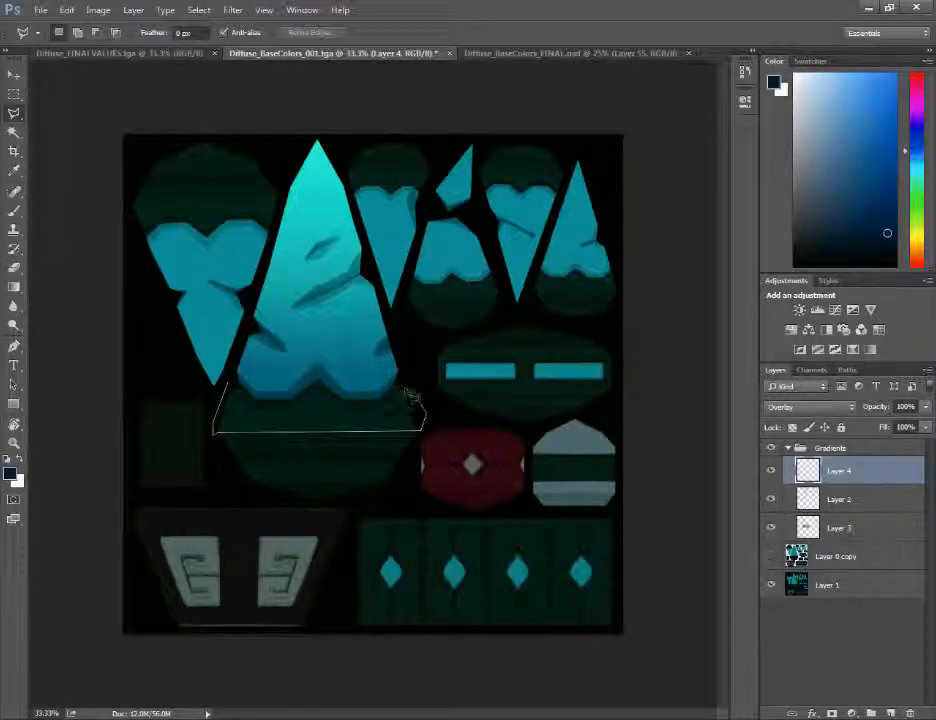
{"action": "left_click", "coordinate": [404, 381]}
{"action": "left_click", "coordinate": [394, 384]}
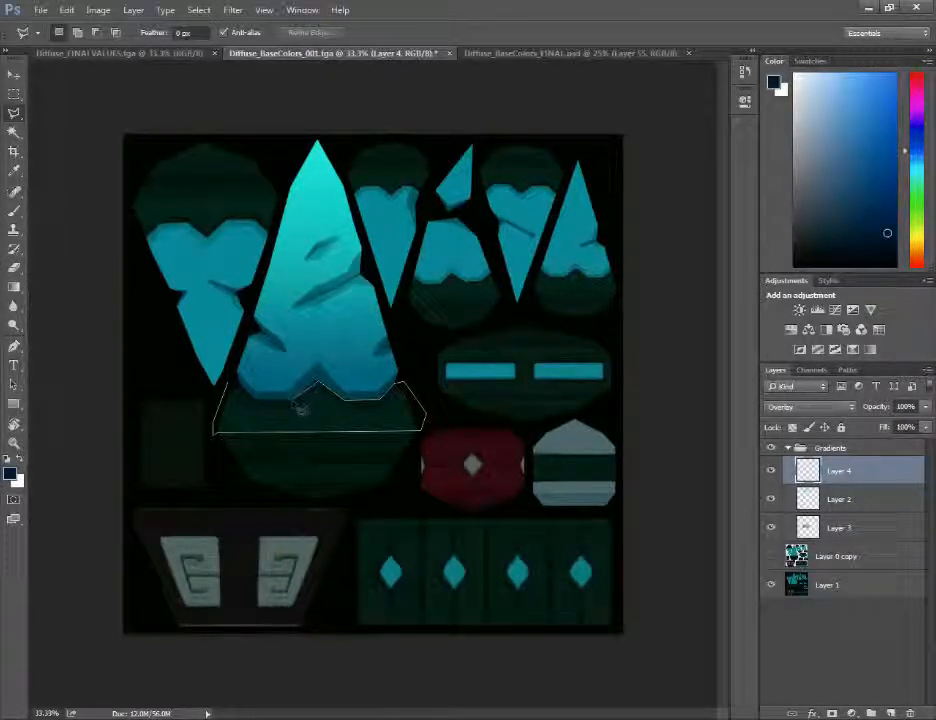
{"action": "left_click", "coordinate": [237, 391]}
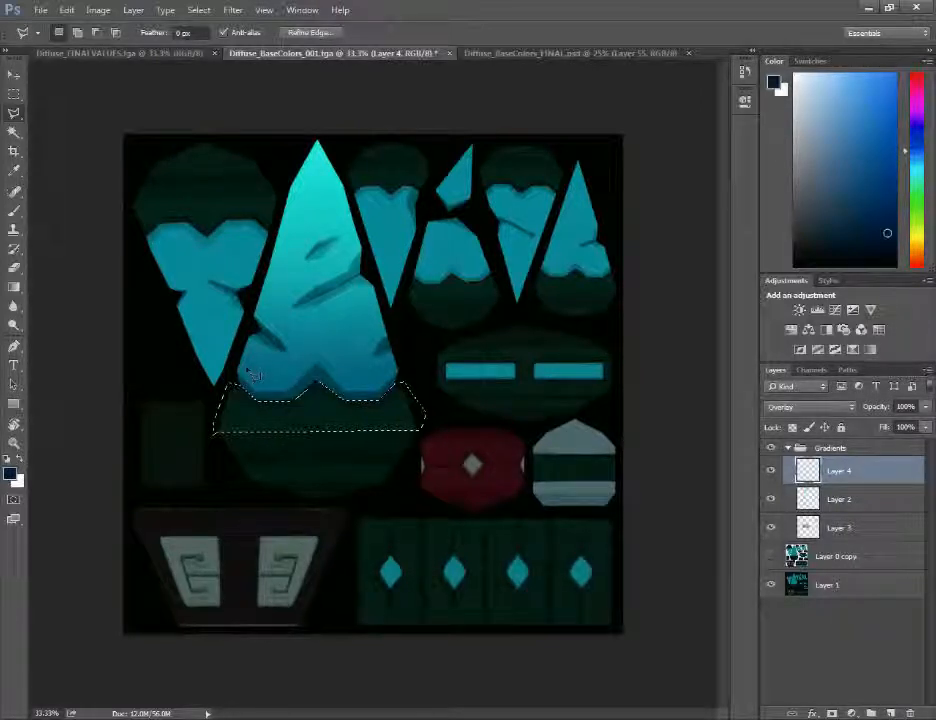
- Subtract the surrounding black from the selection with the Magic Wand on Layer 1 so it fits the dark green base
{"action": "key", "text": "w"}
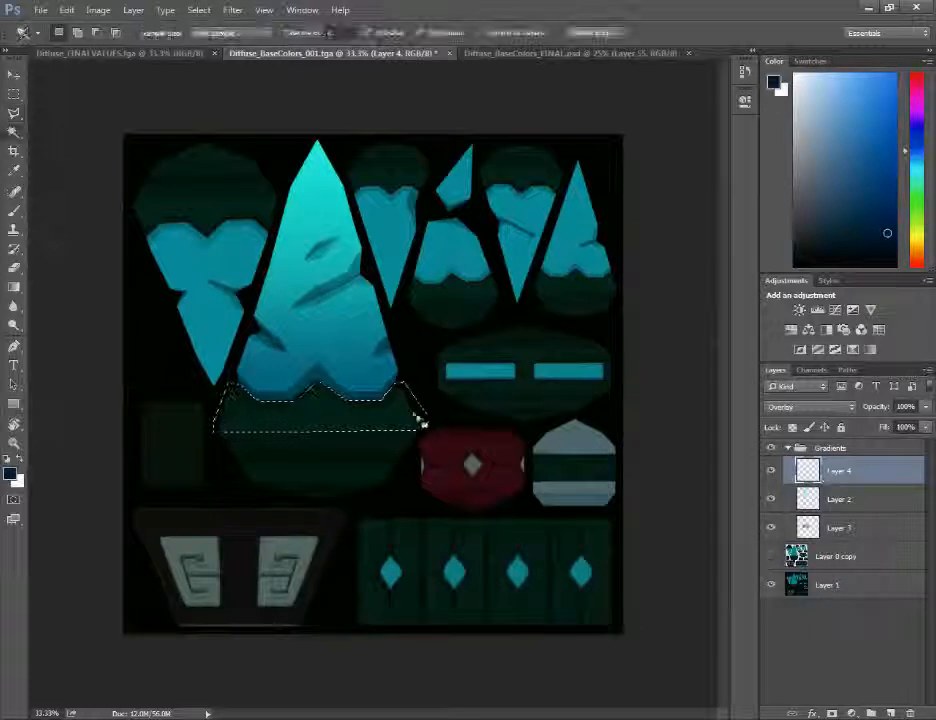
{"action": "left_click", "coordinate": [378, 466]}
{"action": "left_click", "coordinate": [474, 276]}
{"action": "left_click", "coordinate": [826, 585]}
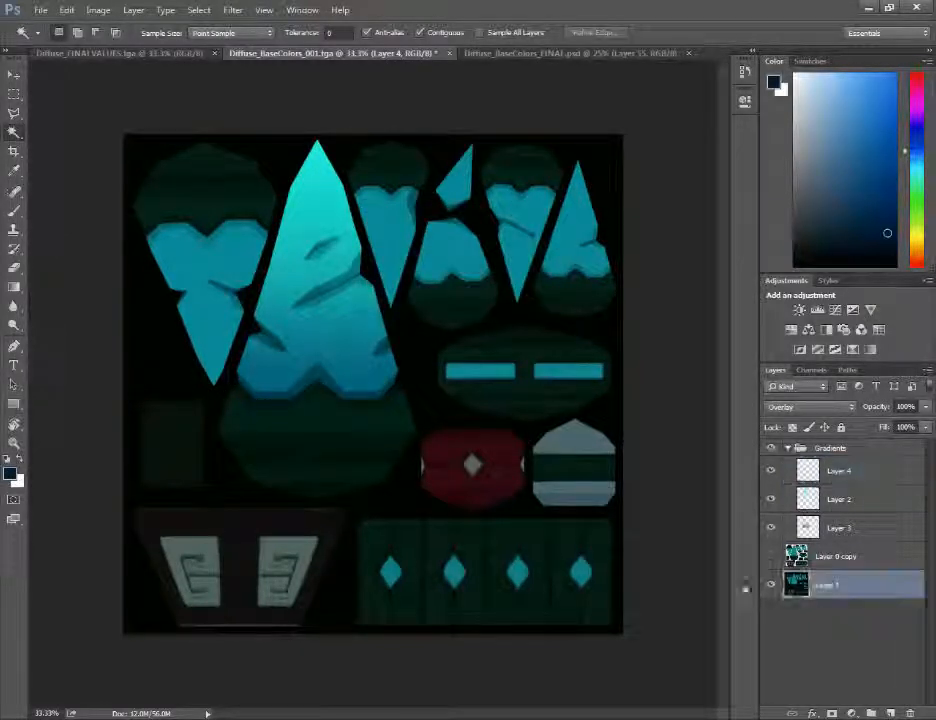
{"action": "left_click", "coordinate": [340, 411]}
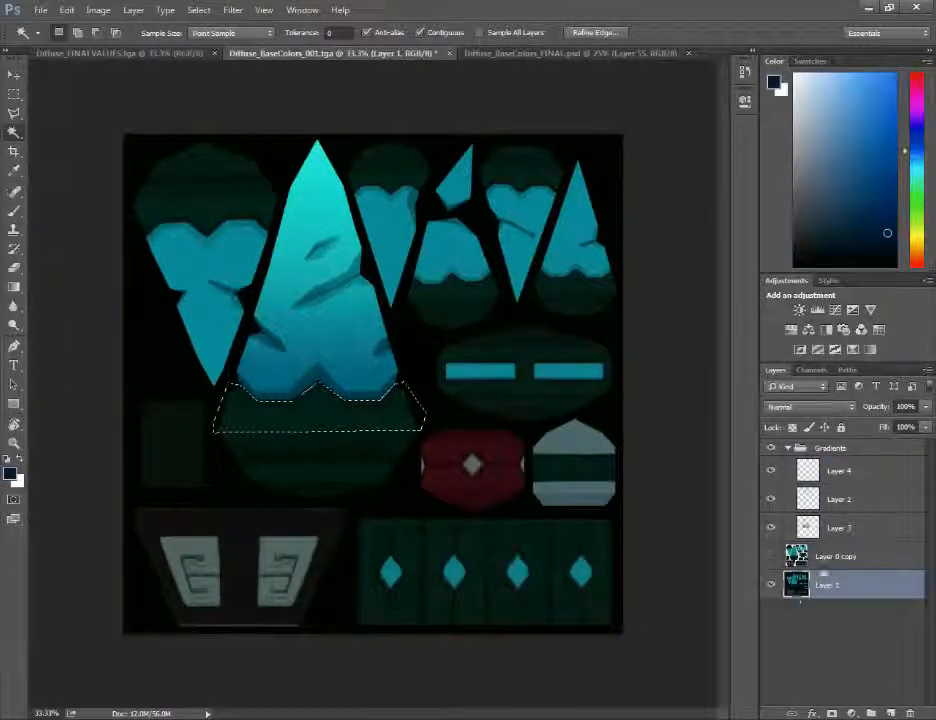
{"action": "left_click", "coordinate": [415, 412], "text": "alt"}
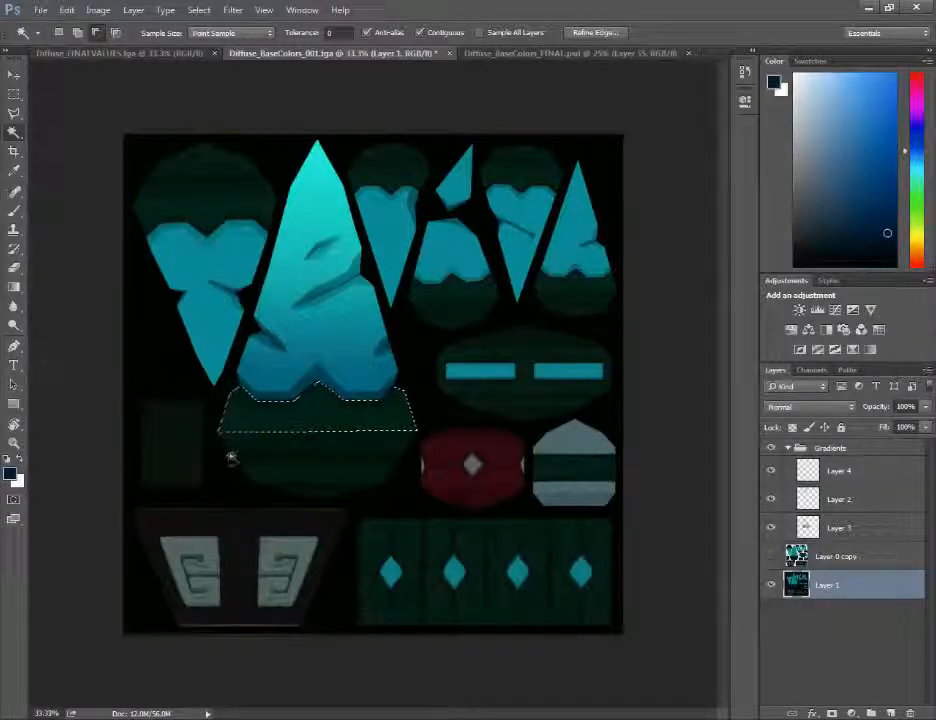
- On Layer 4, draw a medium teal-green gradient fading up through the selected upper base, deselect, and set the layer's opacity to 32%
{"action": "left_click", "coordinate": [882, 472]}
{"action": "key", "text": "g"}
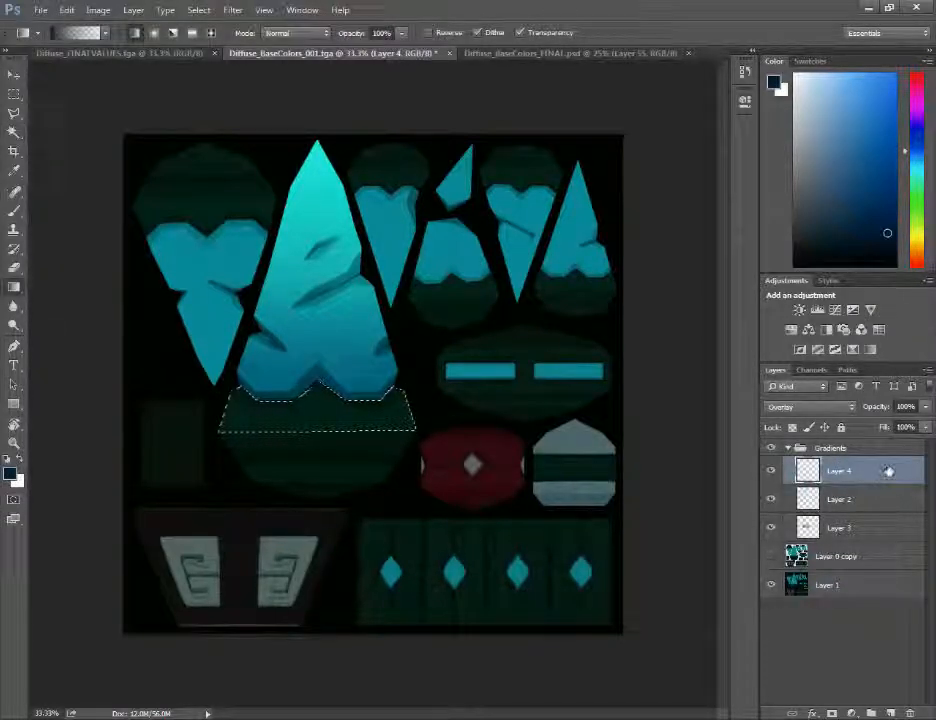
{"action": "left_click", "coordinate": [10, 473]}
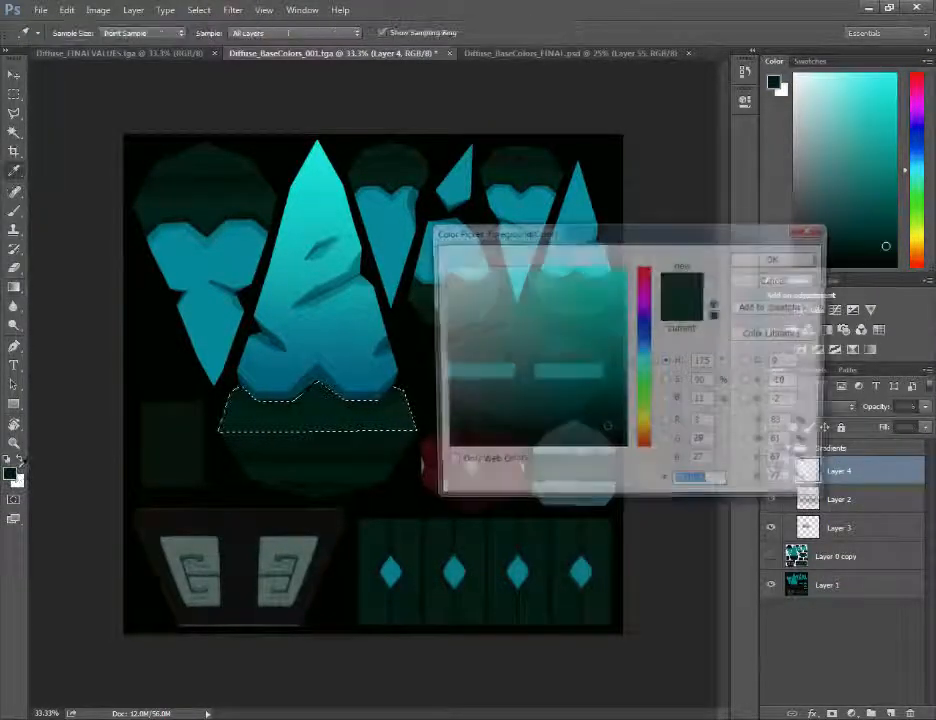
{"action": "left_click_drag", "start_coordinate": [657, 368], "coordinate": [652, 372]}
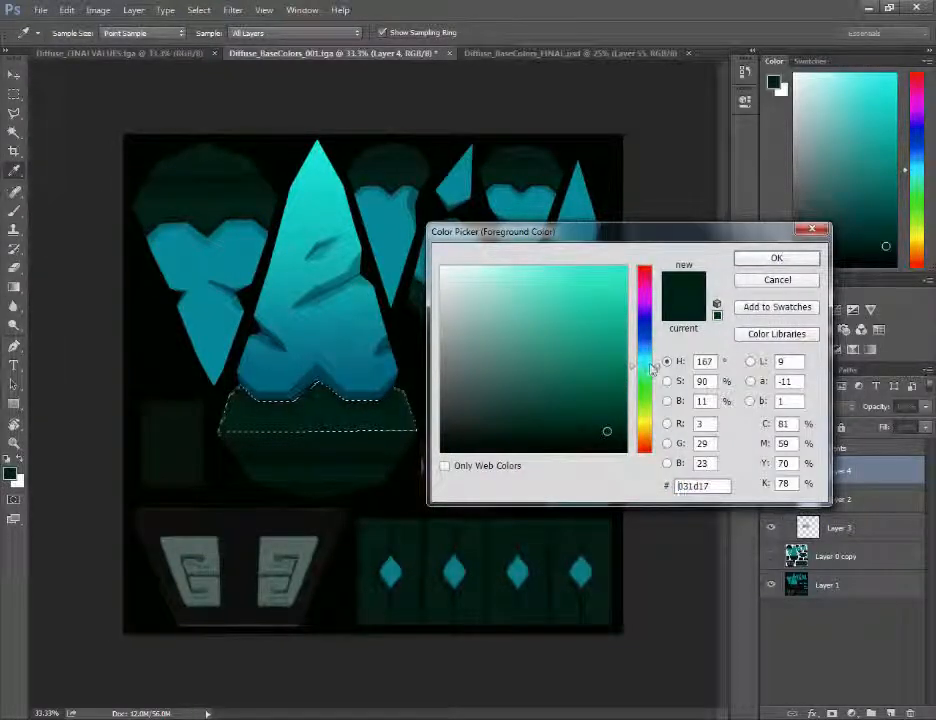
{"action": "left_click_drag", "start_coordinate": [585, 372], "coordinate": [558, 306]}
{"action": "left_click", "coordinate": [776, 258]}
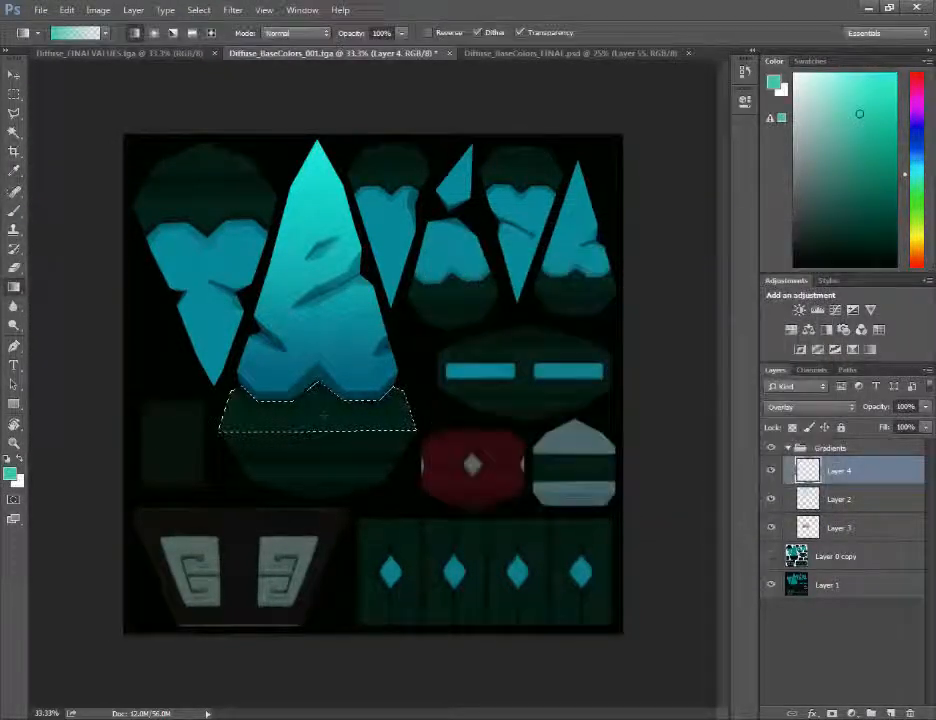
{"action": "left_click_drag", "start_coordinate": [319, 418], "coordinate": [319, 398]}
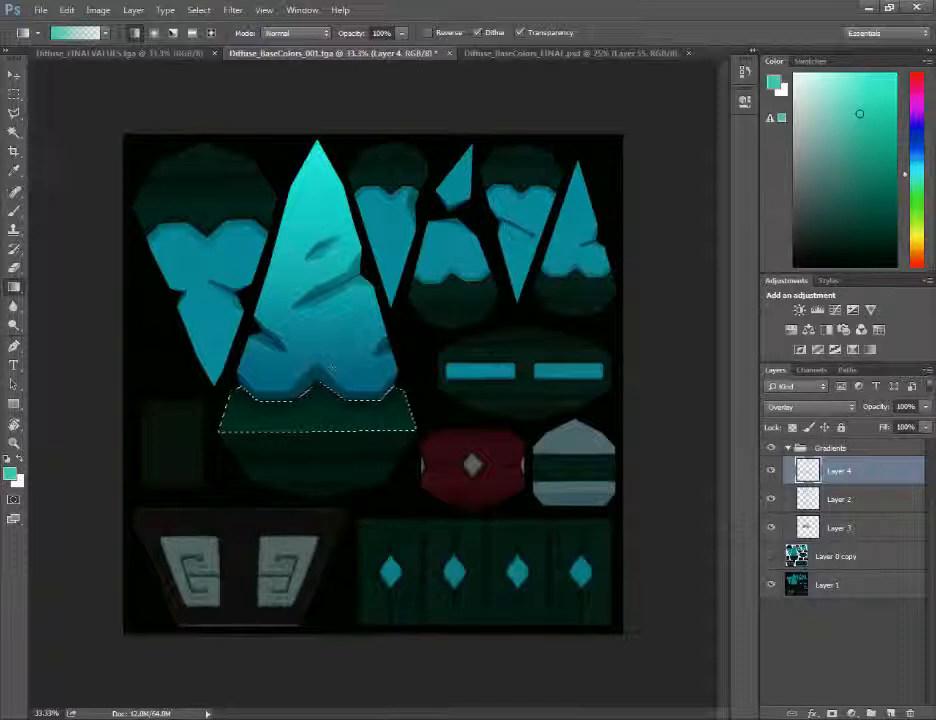
{"action": "key", "text": "ctrl+d"}
{"action": "left_click", "coordinate": [926, 408]}
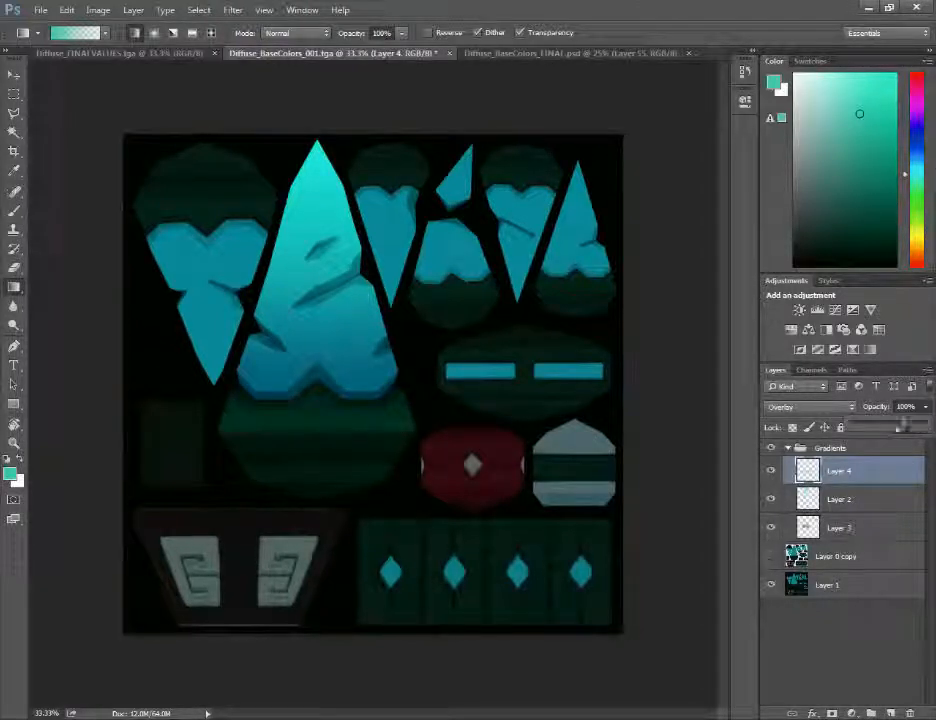
{"action": "left_click_drag", "start_coordinate": [873, 427], "coordinate": [877, 427]}
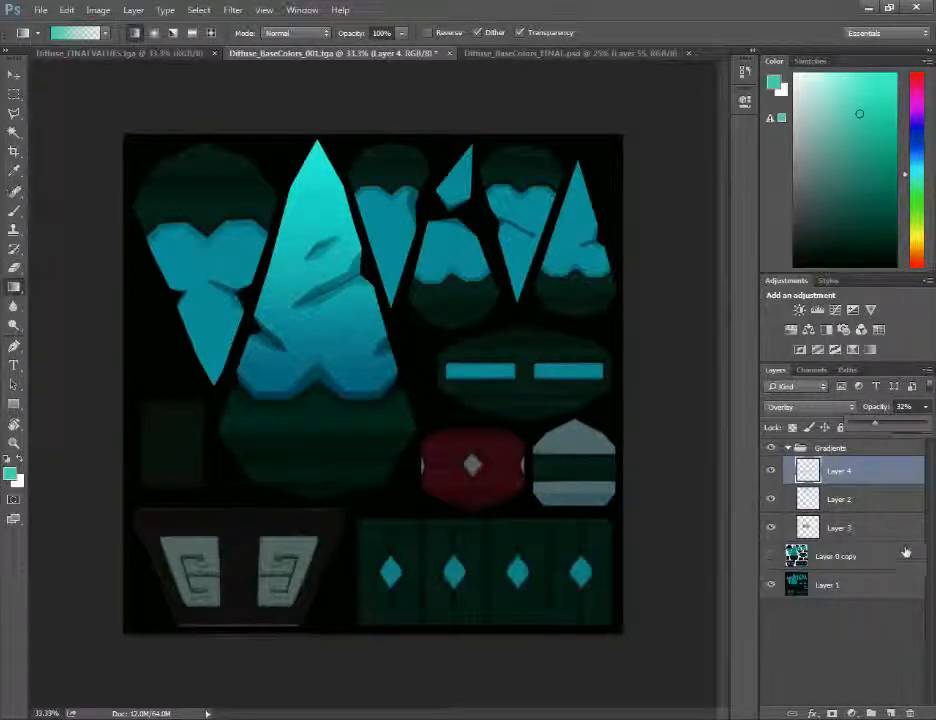
- Add a new layer directly above Layer 2 in the Gradients group and set its blending to Overlay
{"action": "left_click", "coordinate": [854, 501]}
{"action": "left_click", "coordinate": [891, 713]}
{"action": "left_click", "coordinate": [810, 407]}
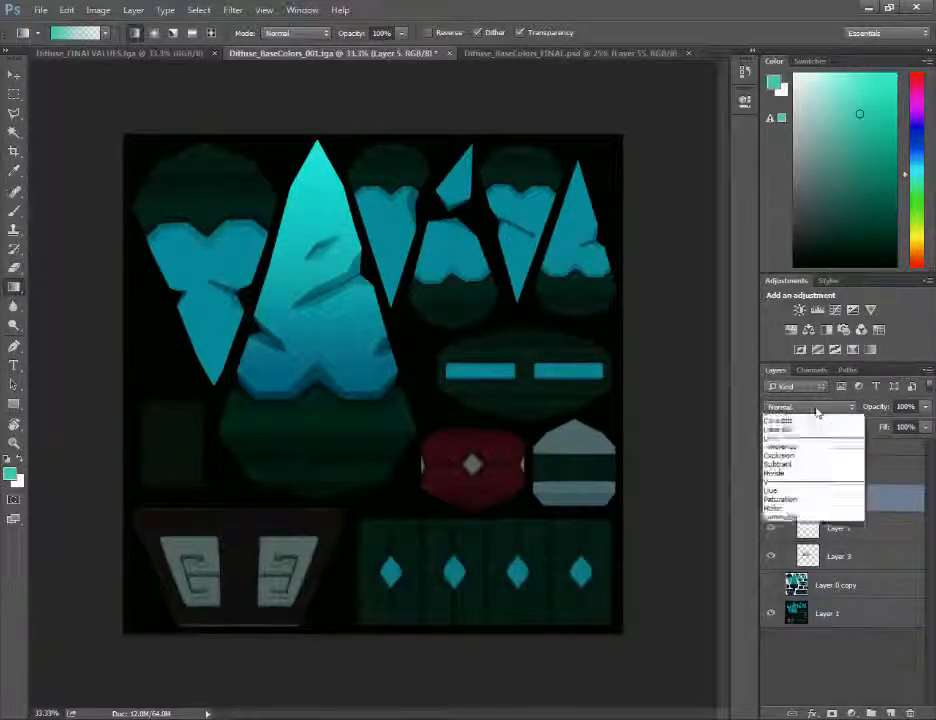
{"action": "left_click", "coordinate": [829, 554]}
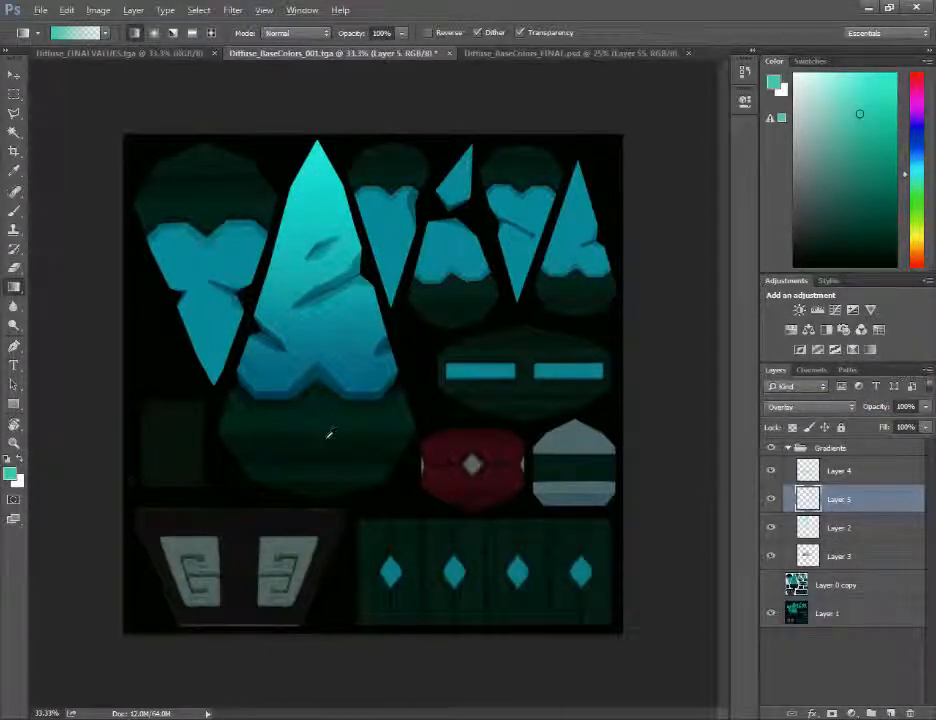
- Outline the lower part of the large crystal's dark green base with the Polygonal Lasso and trim off the surrounding black using Layer 1
{"action": "key", "text": "d"}
{"action": "left_click", "coordinate": [14, 113]}
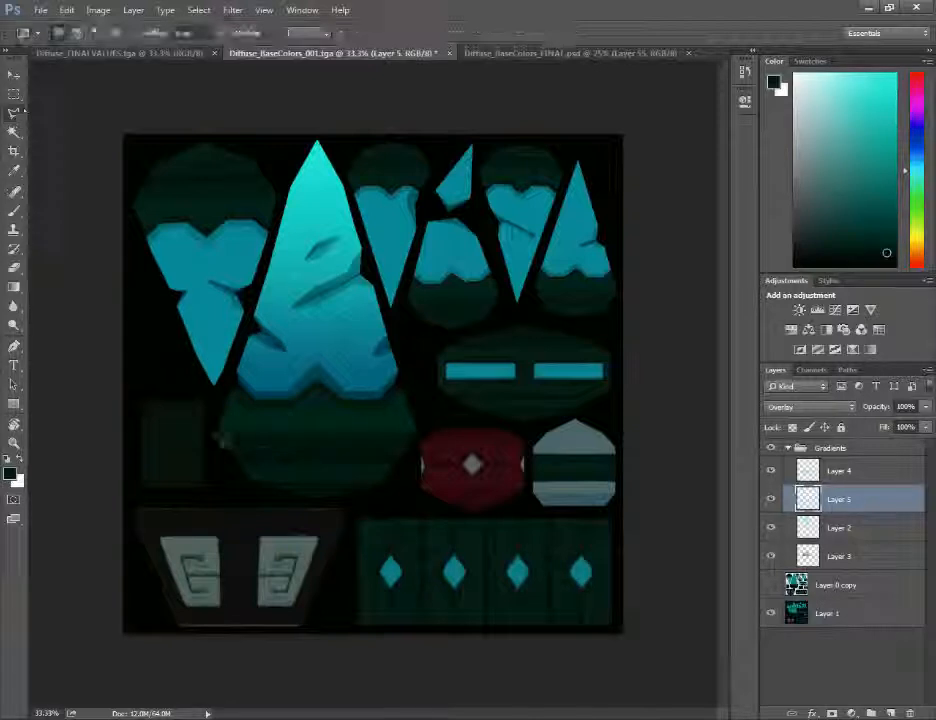
{"action": "left_click", "coordinate": [211, 420]}
{"action": "left_click", "coordinate": [236, 490]}
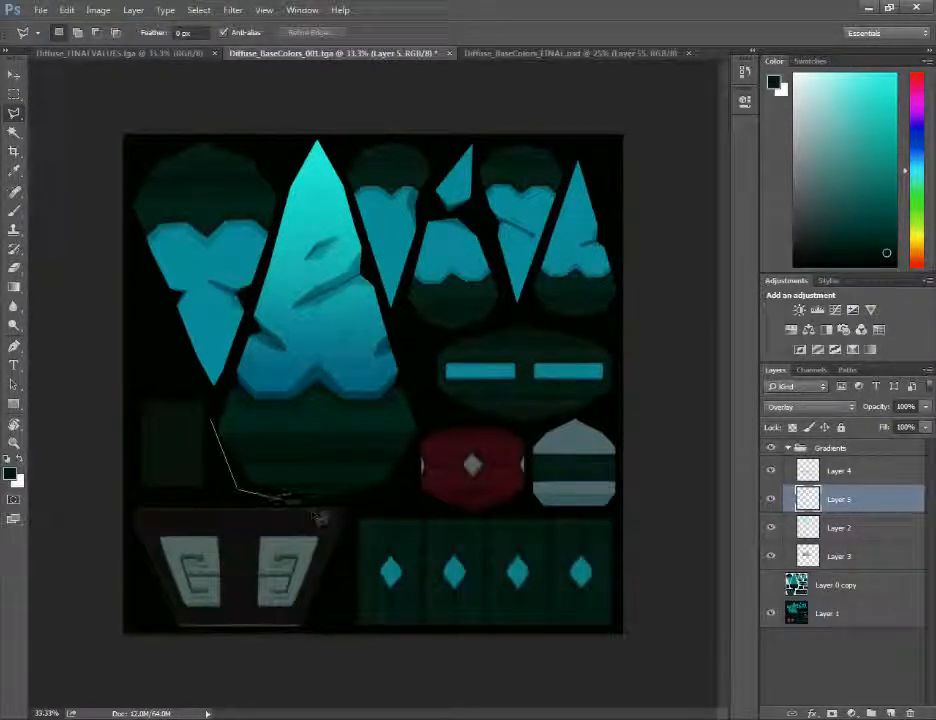
{"action": "left_click", "coordinate": [376, 500]}
{"action": "left_click", "coordinate": [397, 487]}
{"action": "left_click", "coordinate": [421, 433]}
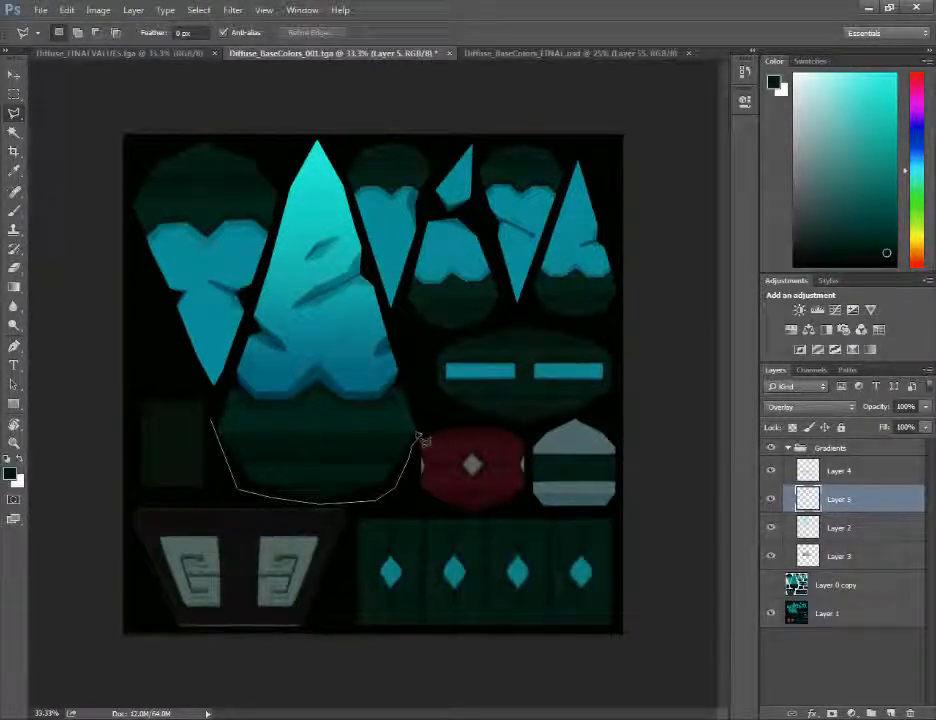
{"action": "left_click", "coordinate": [213, 426]}
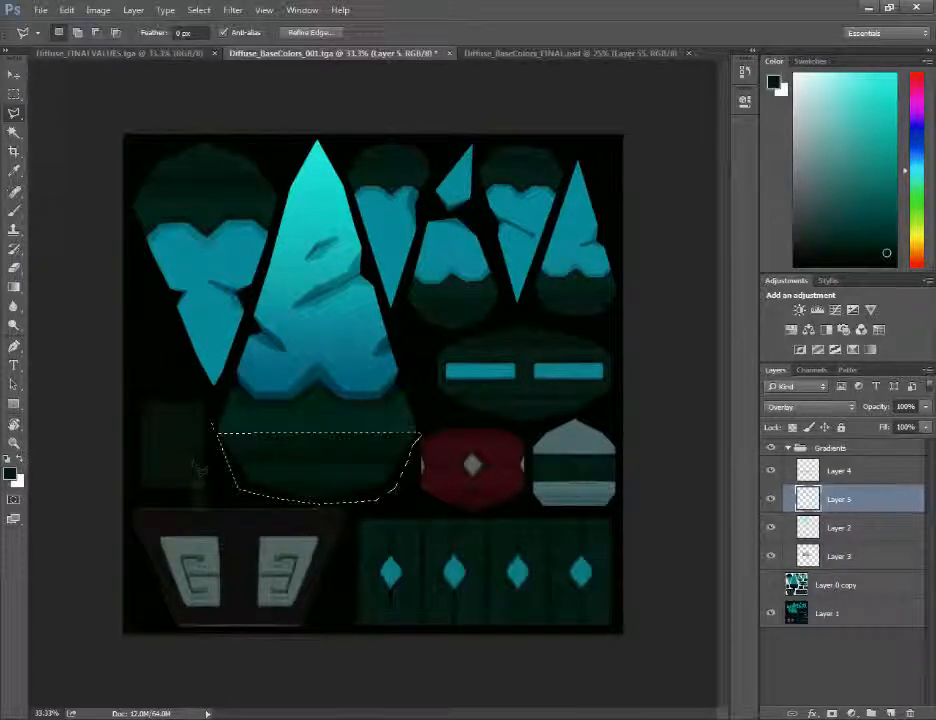
{"action": "left_click", "coordinate": [827, 613]}
{"action": "key", "text": "w"}
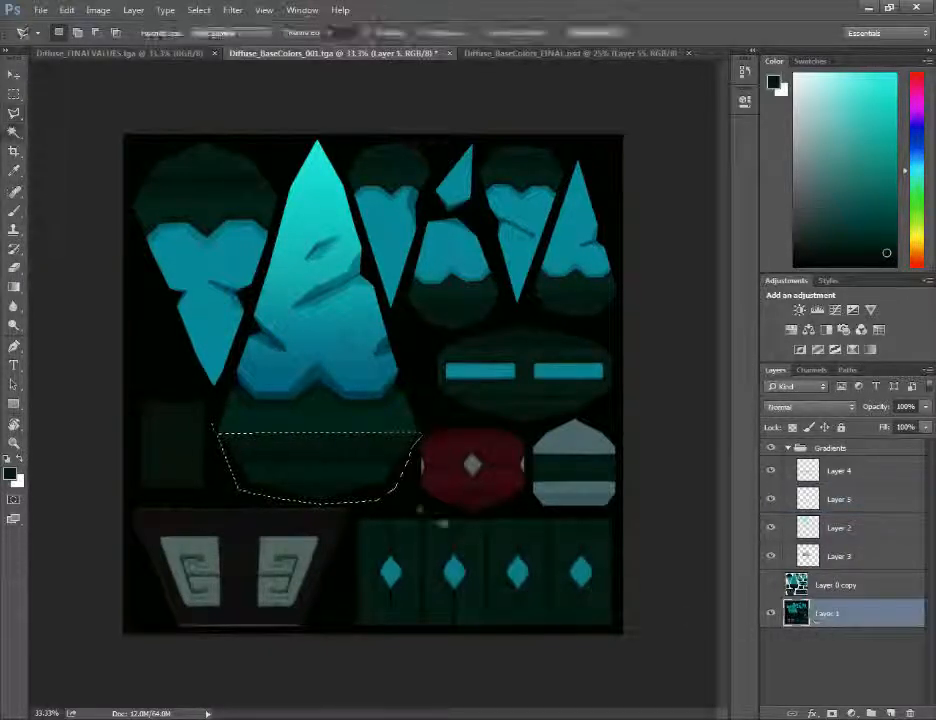
- Make Layer 5 active for a gradient and shift the dark foreground color's hue from teal to blue
{"action": "left_click", "coordinate": [838, 498]}
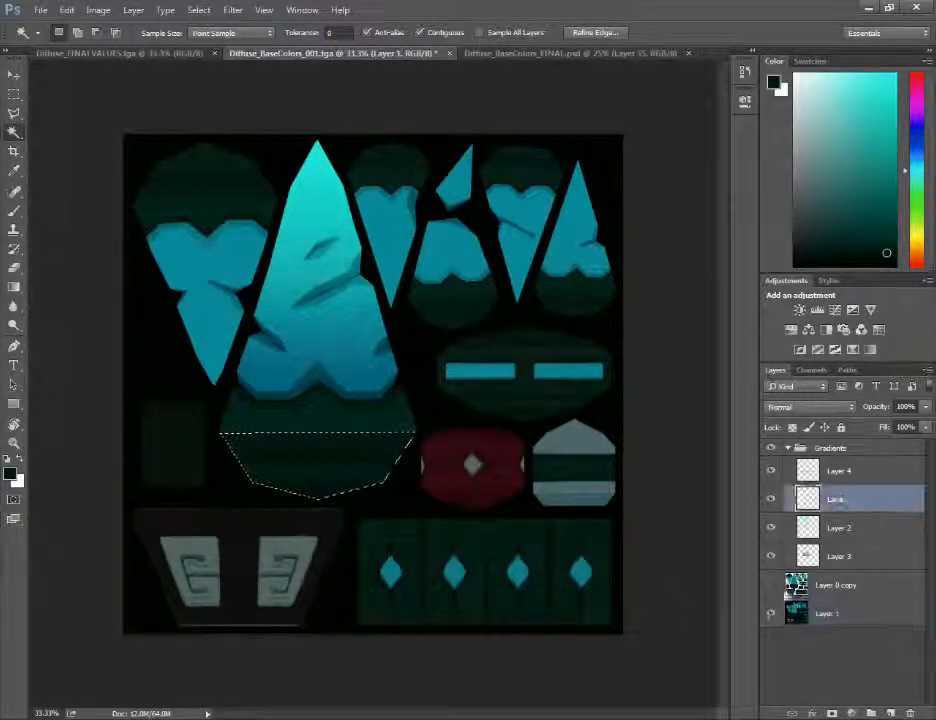
{"action": "key", "text": "g"}
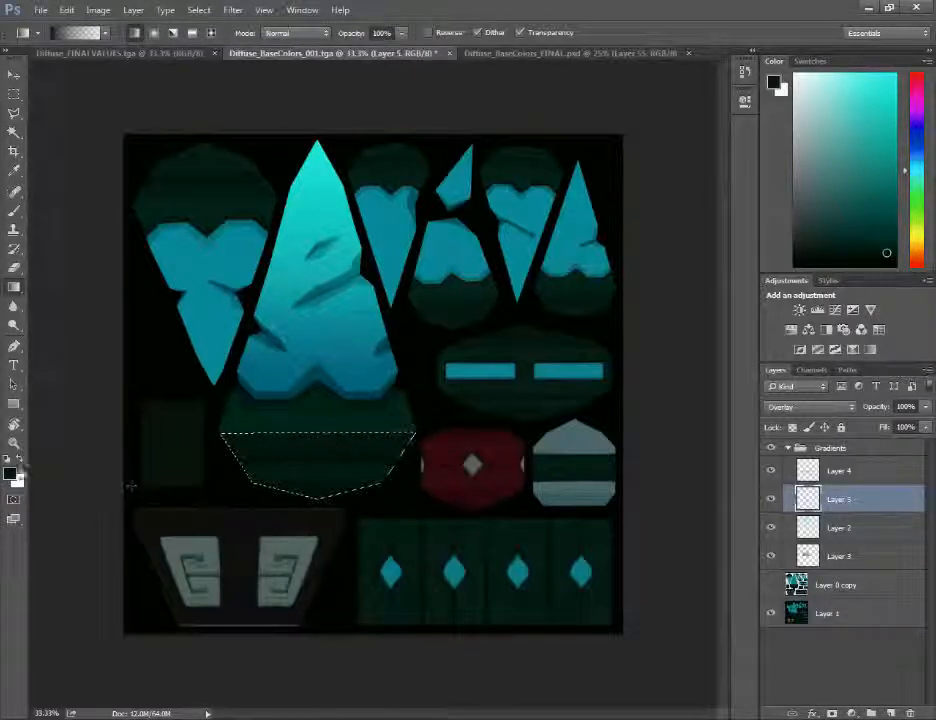
{"action": "left_click", "coordinate": [10, 473]}
{"action": "left_click_drag", "start_coordinate": [644, 362], "coordinate": [644, 349]}
{"action": "left_click", "coordinate": [762, 260]}
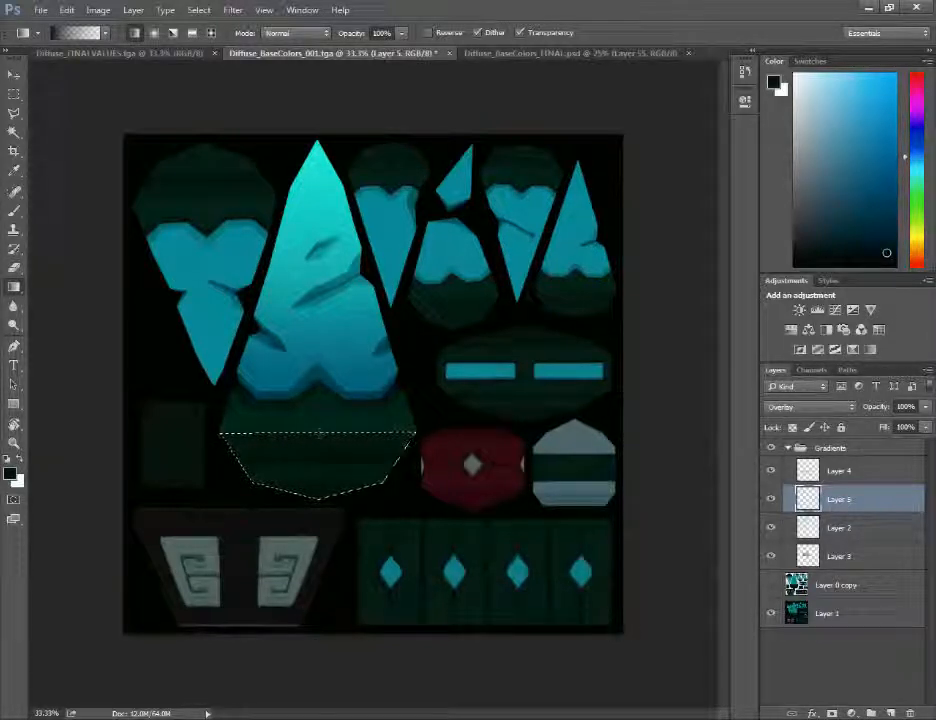
{"action": "left_click_drag", "start_coordinate": [317, 430], "coordinate": [317, 481]}
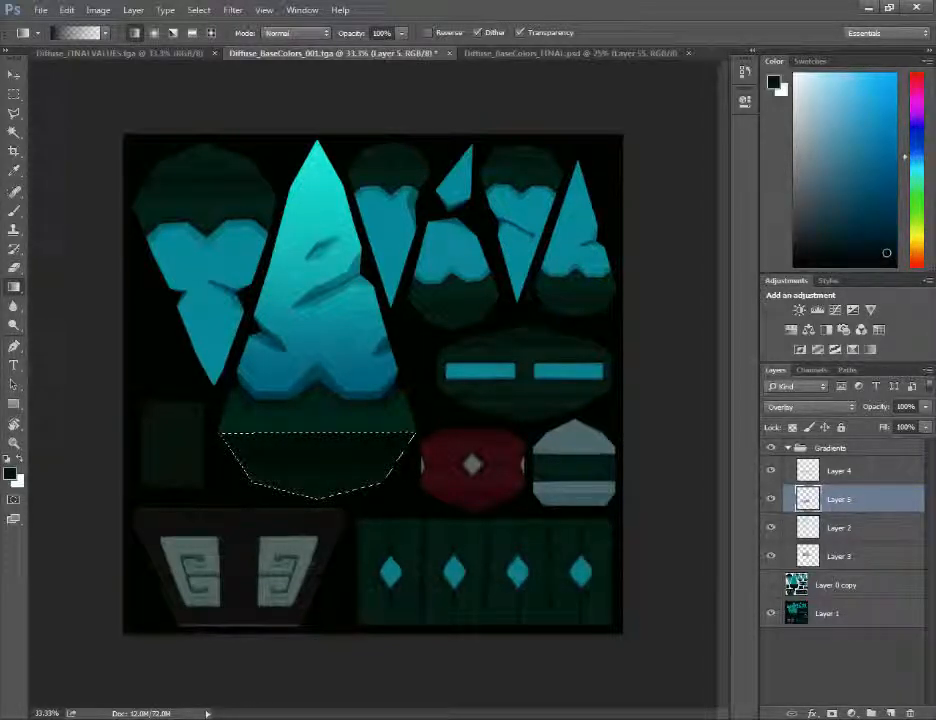
{"action": "key", "text": "ctrl+d"}
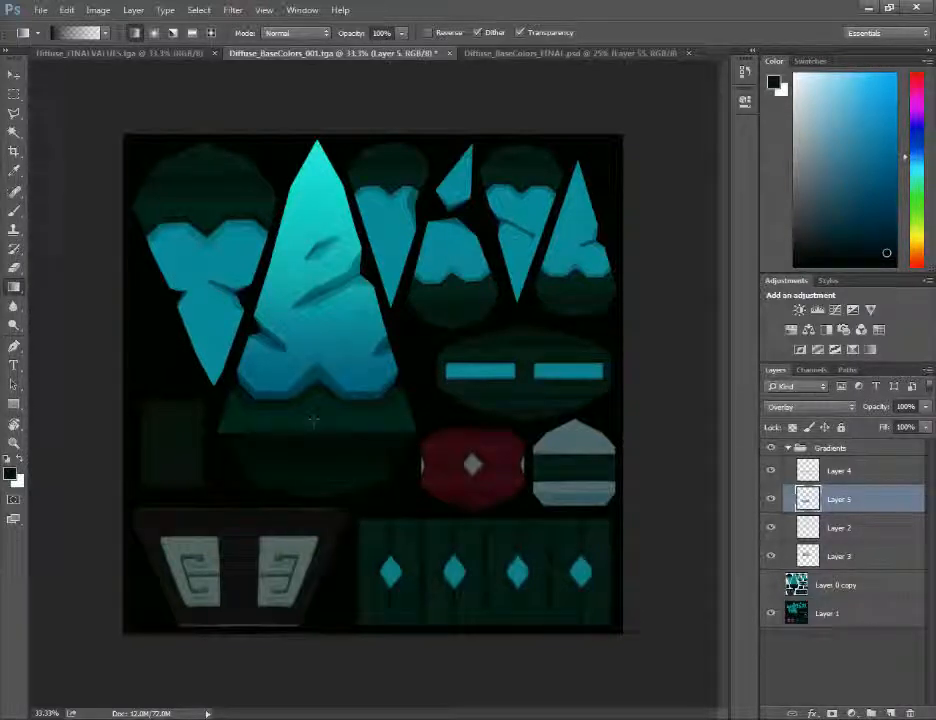
{"action": "key", "text": "ctrl+alt+z"}
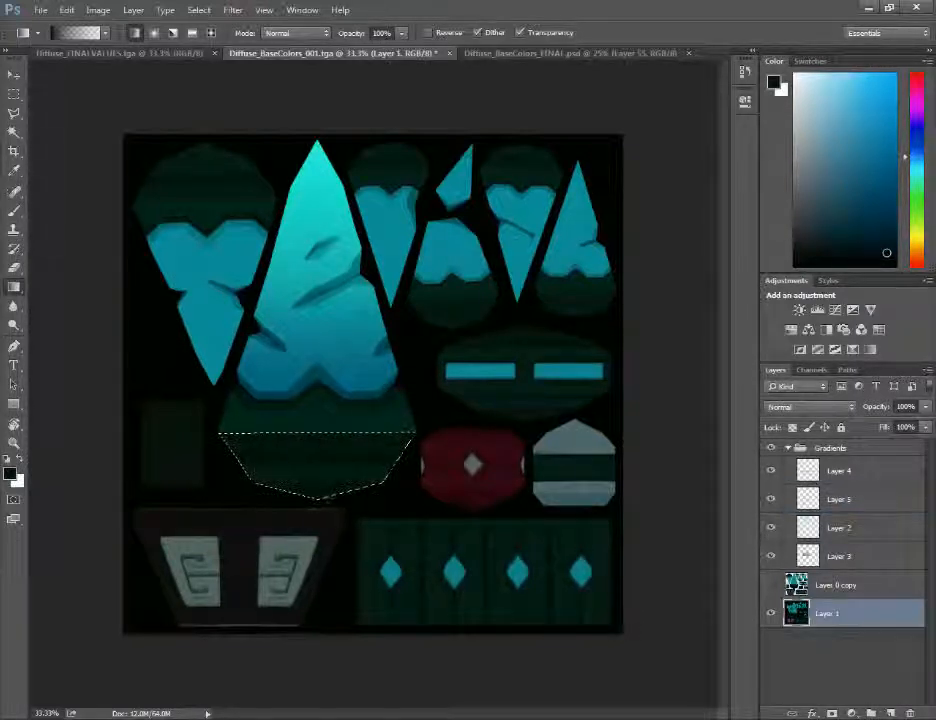
- On Layer 5, draw a long near-black gradient from inside the crystal down past the base, deselect, and reduce the layer's opacity to about 40%
{"action": "left_click", "coordinate": [824, 498]}
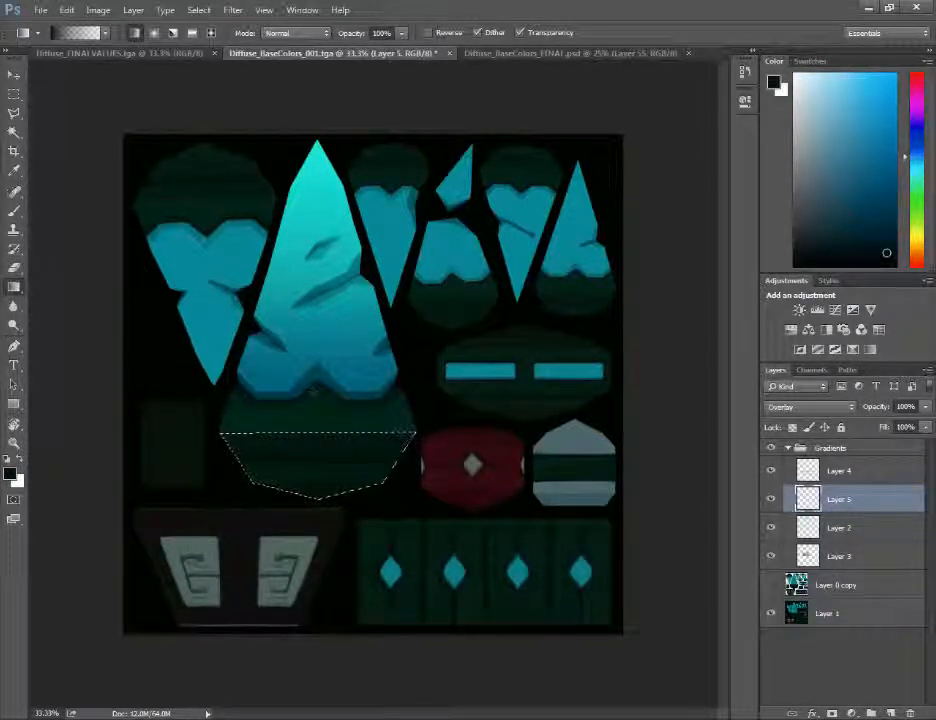
{"action": "left_click_drag", "start_coordinate": [318, 335], "coordinate": [319, 510]}
{"action": "key", "text": "ctrl+d"}
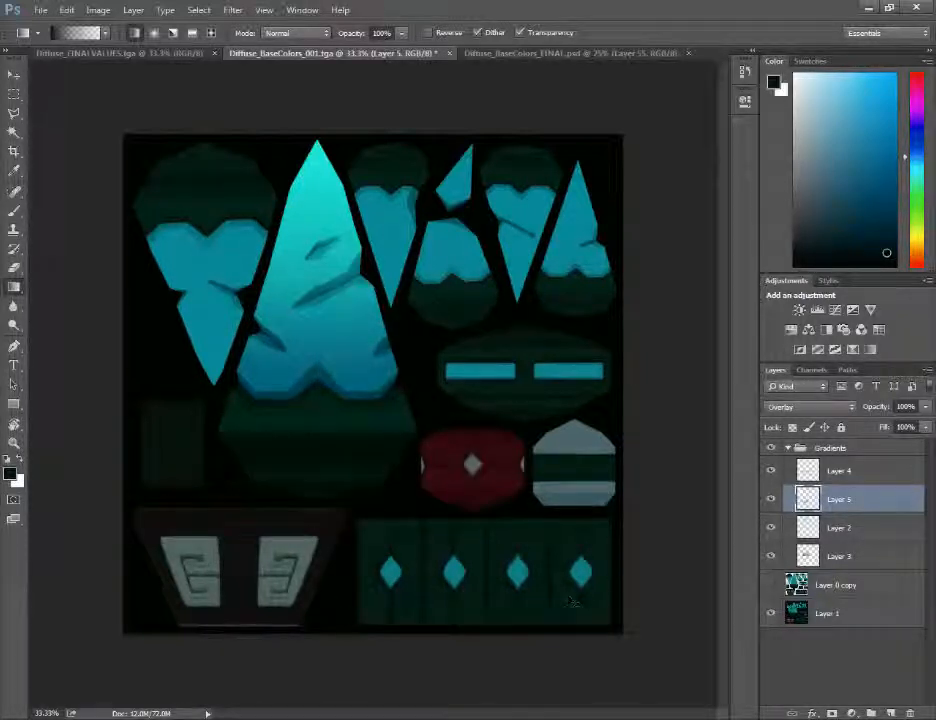
{"action": "left_click", "coordinate": [925, 407]}
{"action": "left_click_drag", "start_coordinate": [924, 427], "coordinate": [880, 428]}
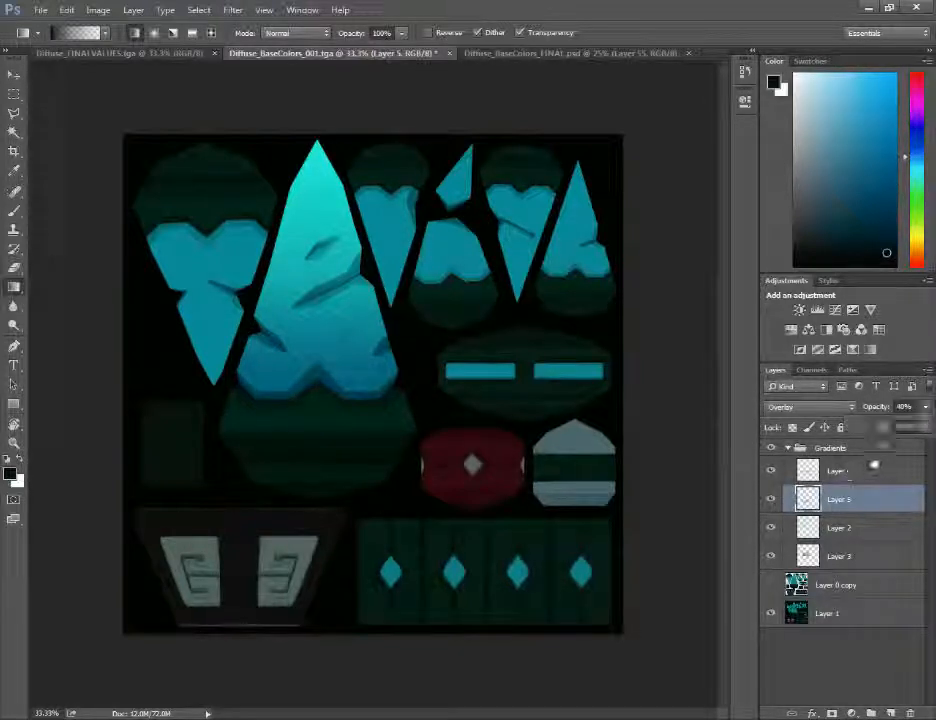
- Fine-tune the opacity of Layer 4 and set Layer 5's opacity to 42% to balance the base's two gradients
{"action": "left_click", "coordinate": [870, 472]}
{"action": "left_click", "coordinate": [925, 407]}
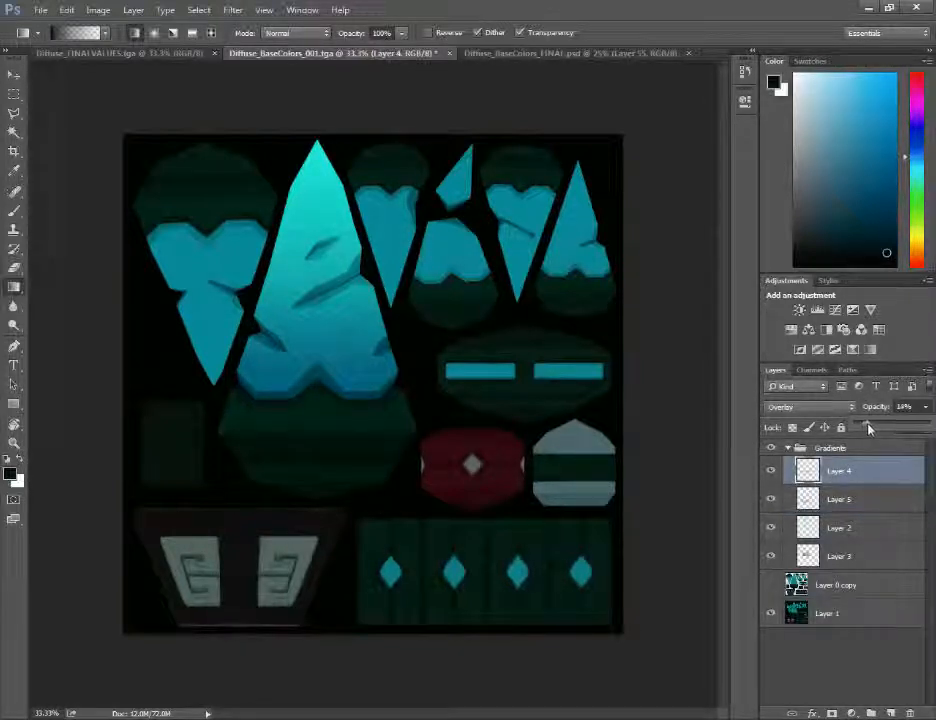
{"action": "left_click_drag", "start_coordinate": [877, 428], "coordinate": [885, 431]}
{"action": "left_click", "coordinate": [852, 500]}
{"action": "left_click", "coordinate": [925, 407]}
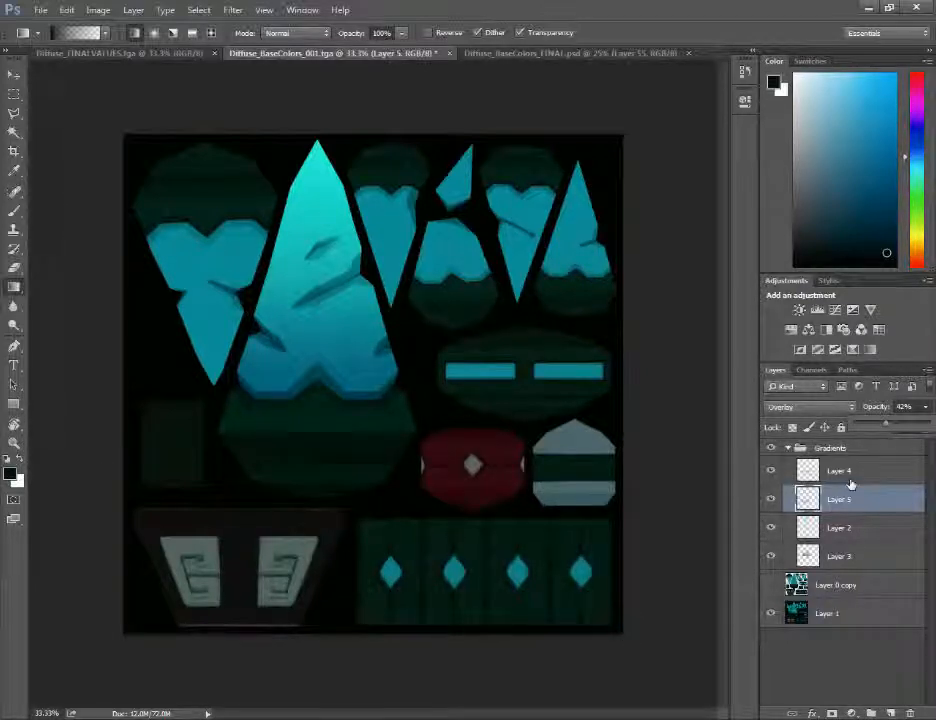
- Switch the Gradient tool to the Reflected gradient type
{"action": "key", "text": "ctrl+plus"}
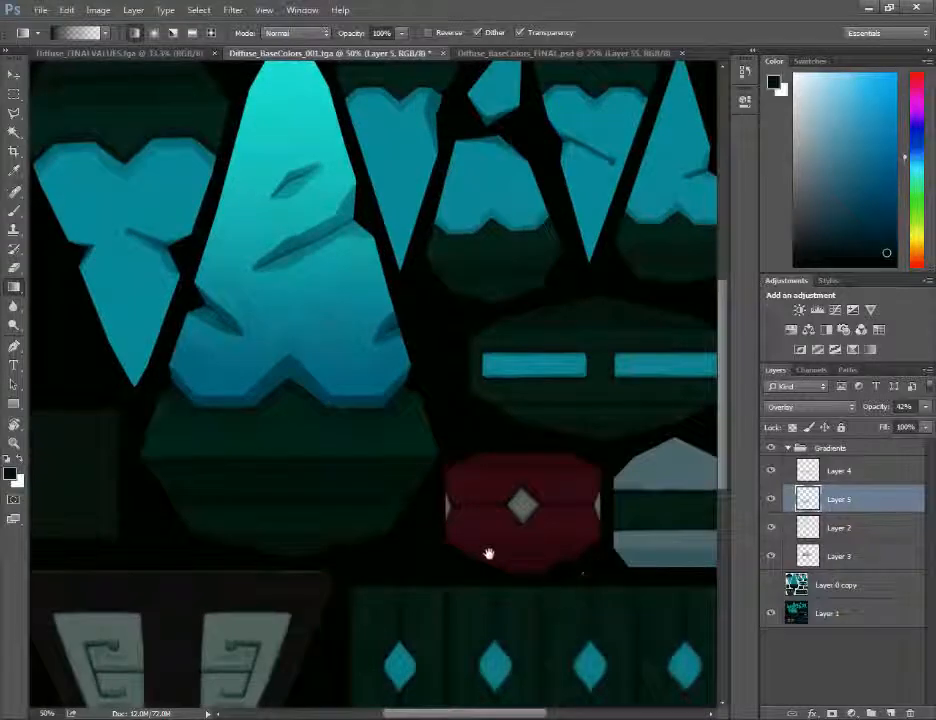
{"action": "left_click_drag", "start_coordinate": [487, 553], "coordinate": [521, 489]}
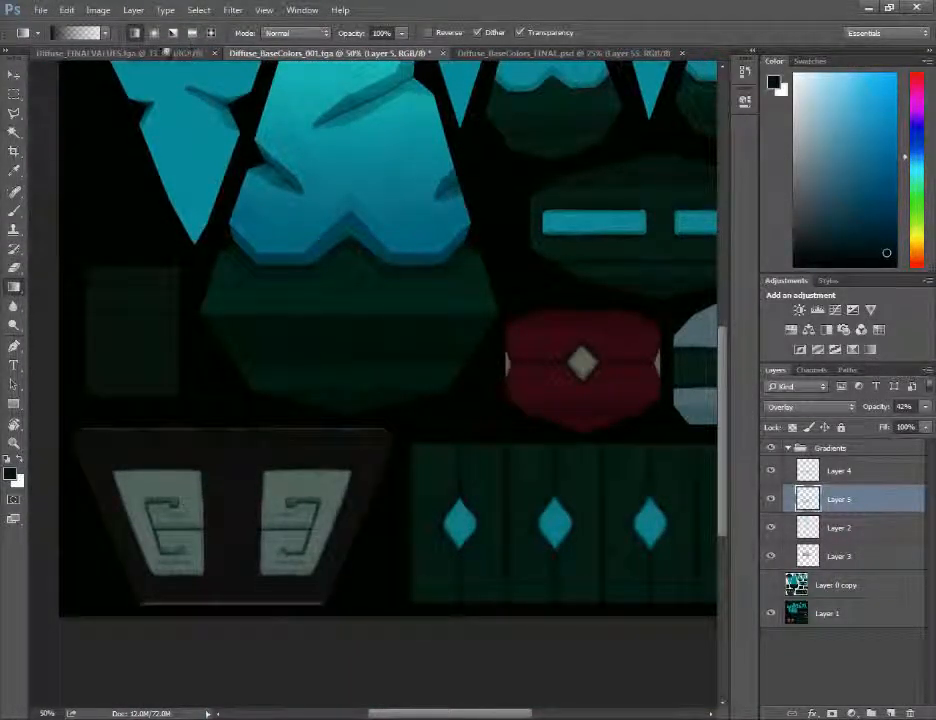
{"action": "left_click", "coordinate": [192, 36]}
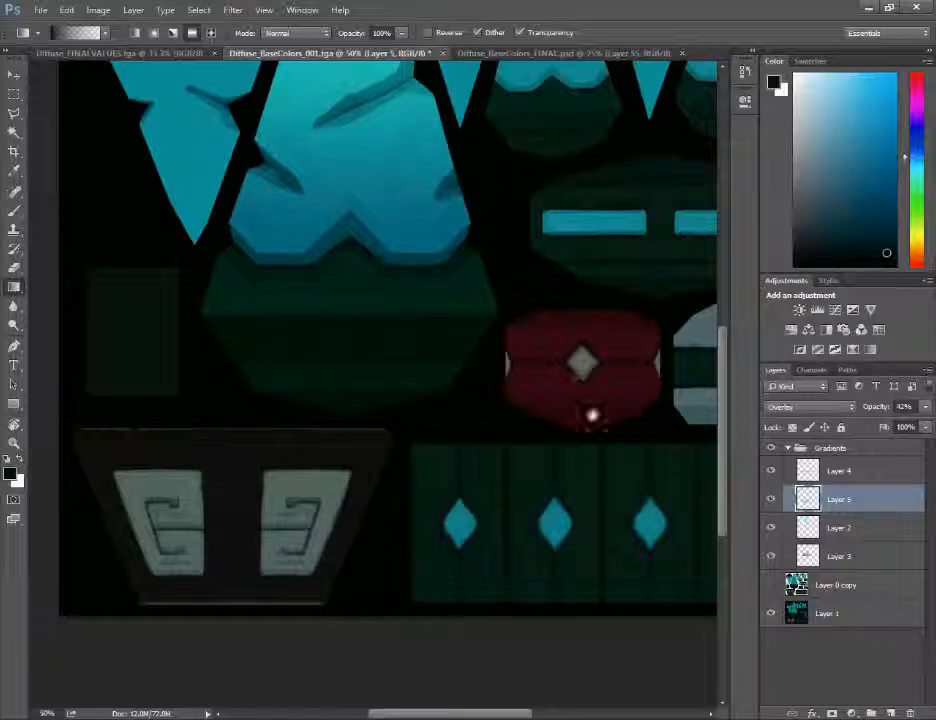
- Add a new layer above Layer 4 in the Gradients group with Overlay blending
{"action": "scroll", "coordinate": [560, 407], "scroll_direction": "right", "scroll_amount": 5}
{"action": "scroll", "coordinate": [560, 407], "scroll_direction": "up", "scroll_amount": 1}
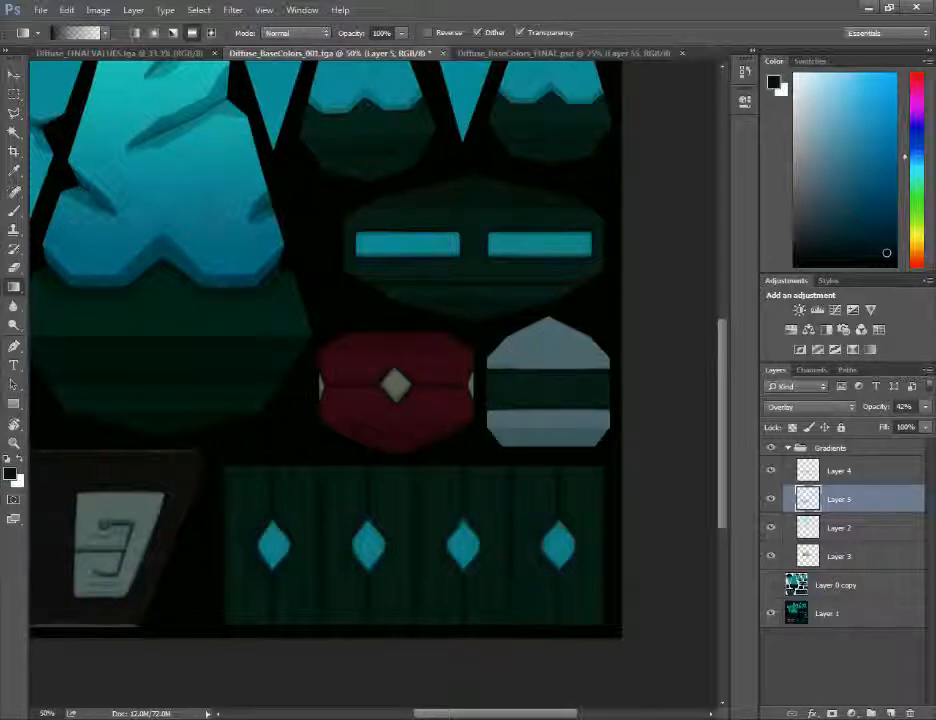
{"action": "key", "text": "l"}
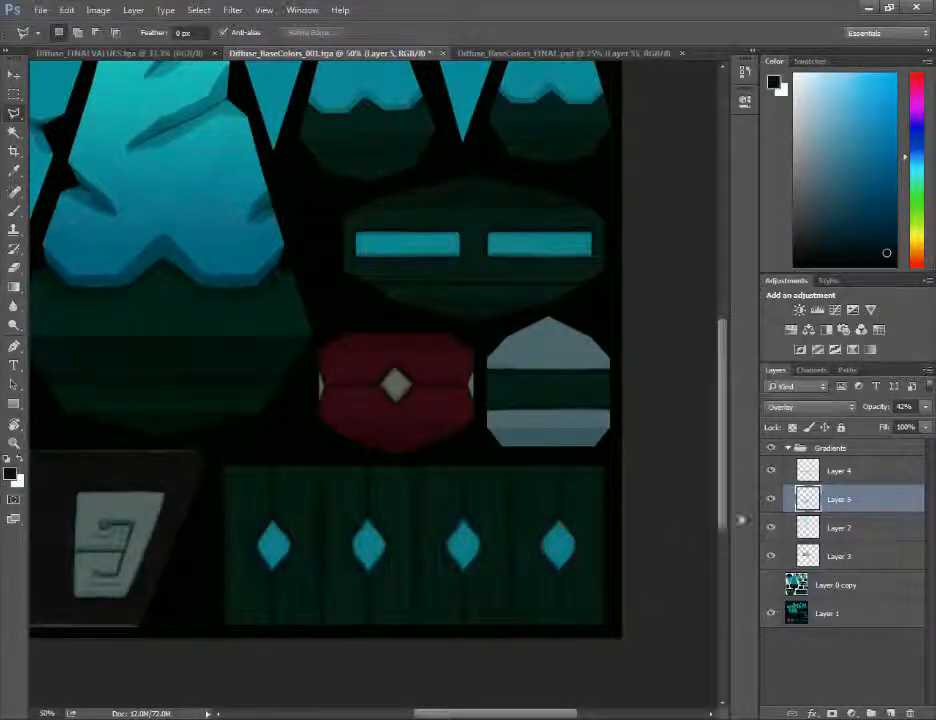
{"action": "left_click", "coordinate": [830, 472]}
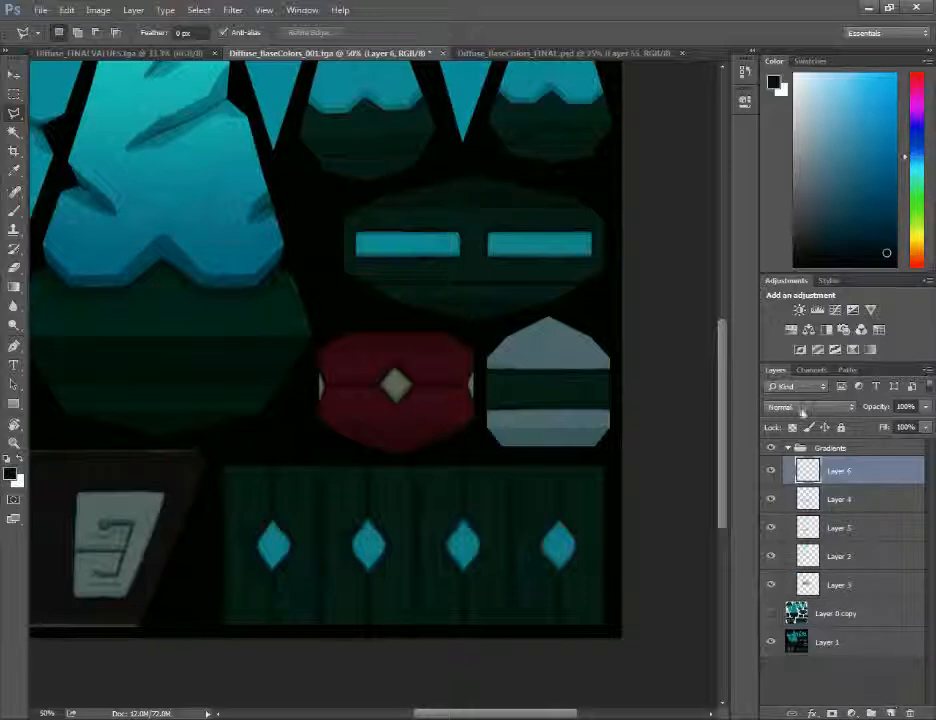
{"action": "left_click", "coordinate": [806, 408]}
{"action": "left_click", "coordinate": [778, 551]}
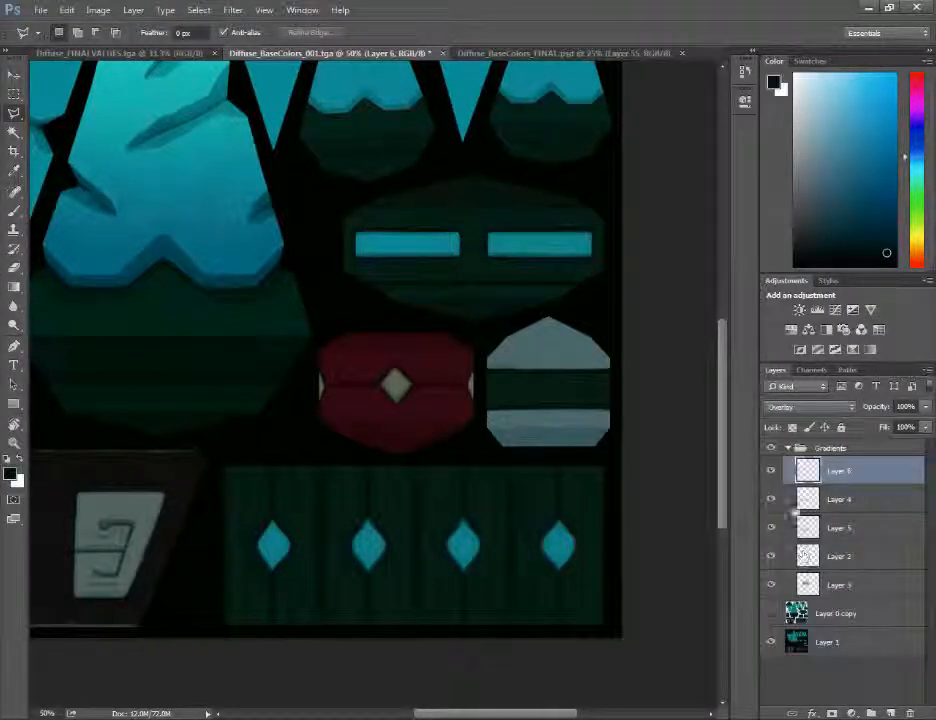
- Outline the dark green band across the middle of the grey-blue piece with the Polygonal Lasso
{"action": "left_click", "coordinate": [481, 366]}
{"action": "left_click", "coordinate": [481, 408]}
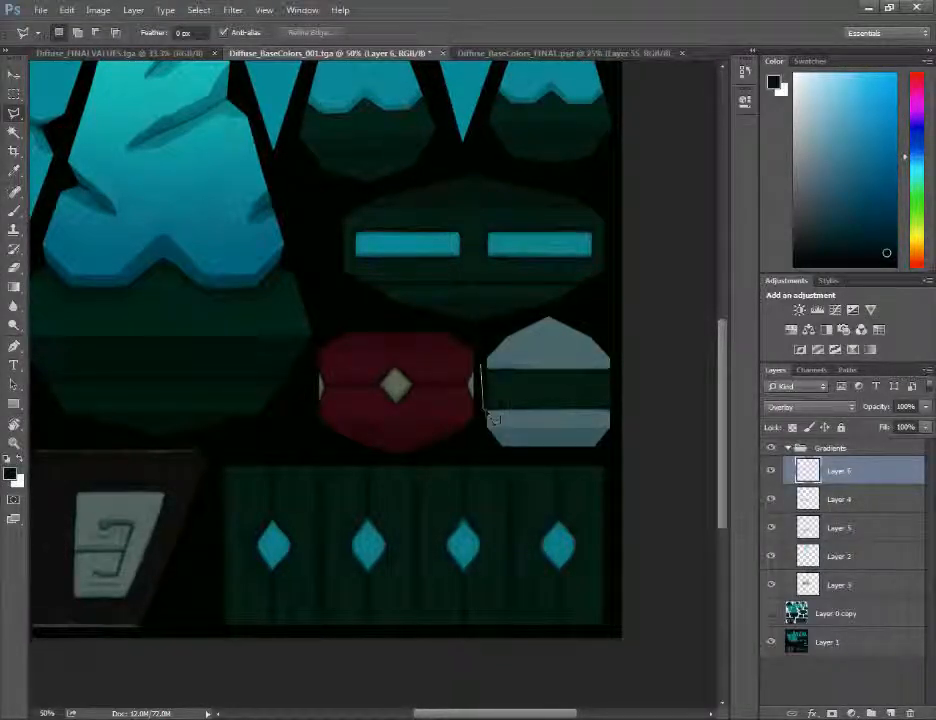
{"action": "left_click", "coordinate": [615, 408]}
{"action": "left_click", "coordinate": [615, 368]}
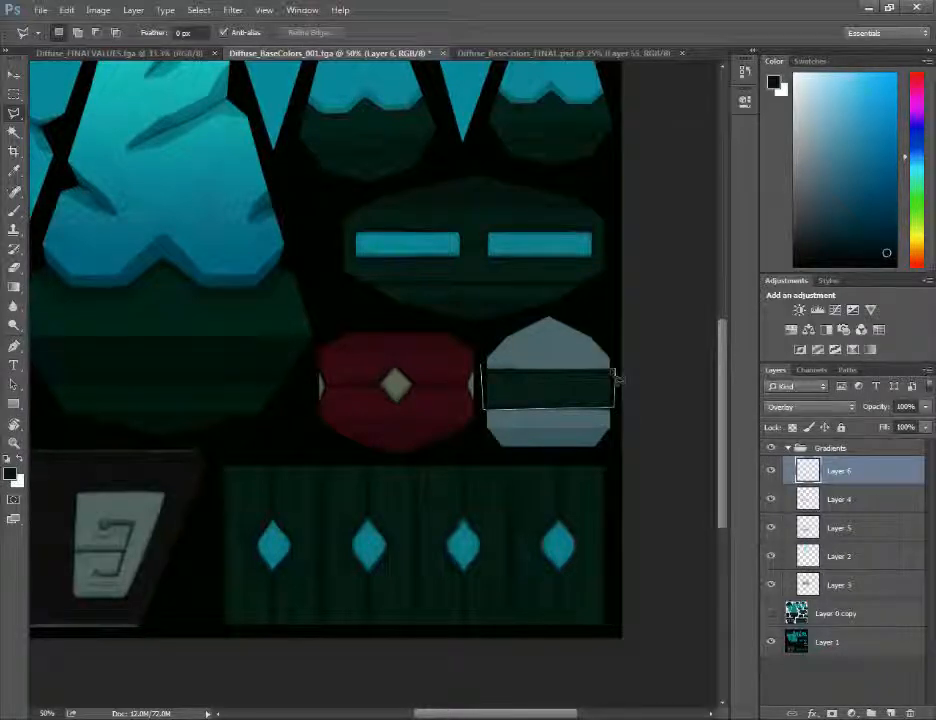
{"action": "left_click", "coordinate": [482, 367]}
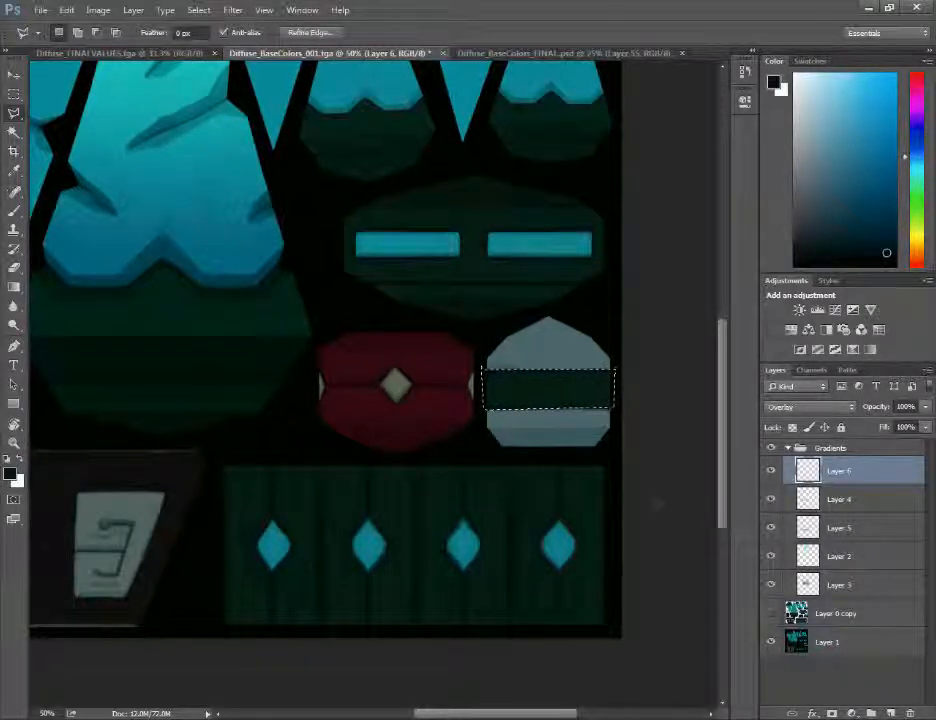
- Trim the selection to the dark green band's exact edges with the Magic Wand on Layer 1, and make Layer 6 active again
{"action": "left_click", "coordinate": [827, 641]}
{"action": "key", "text": "w"}
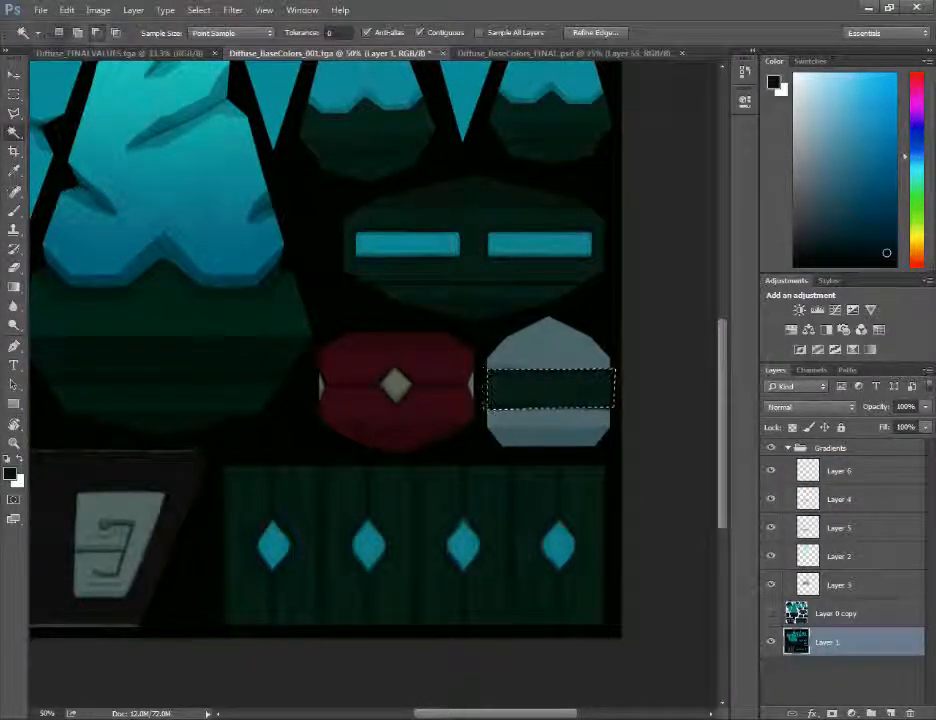
{"action": "left_click", "coordinate": [840, 471]}
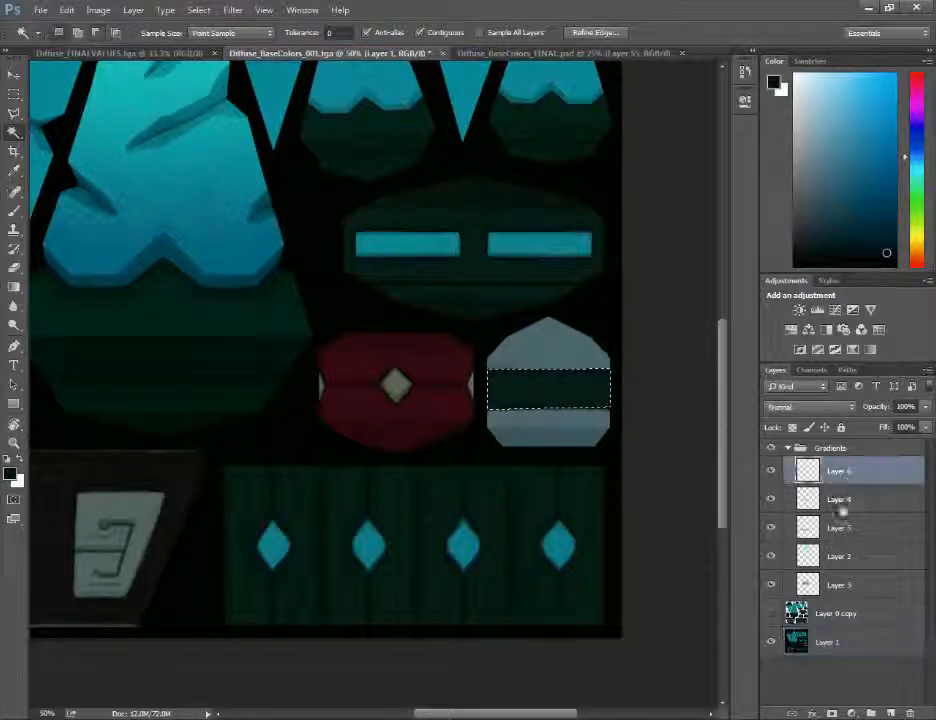
{"action": "key", "text": "g"}
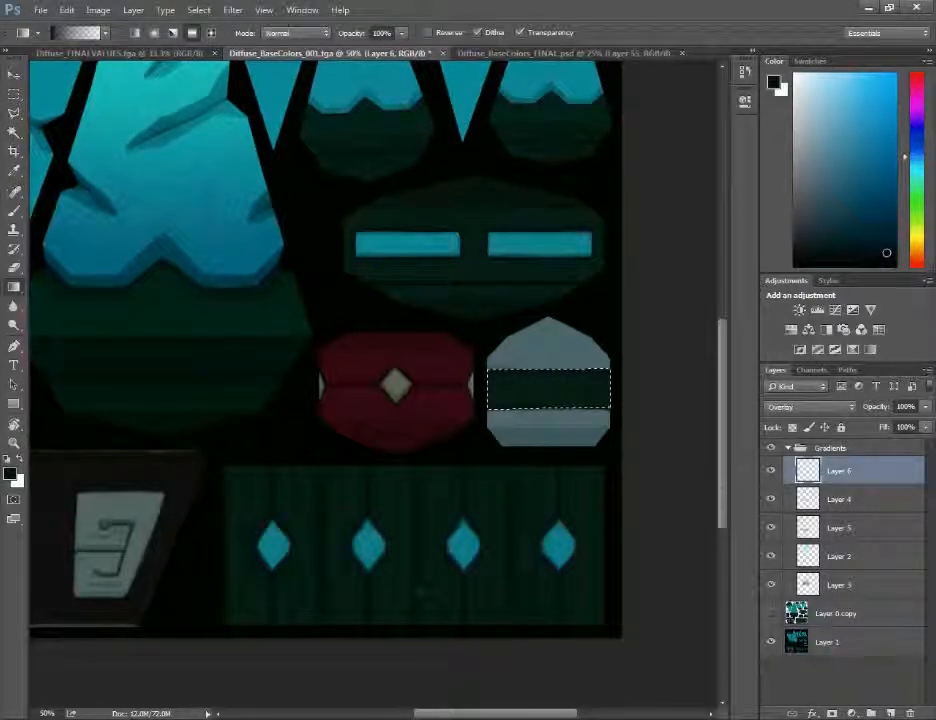
- Sample the band's dark green as the foreground color and shift it to a lighter, slightly greener teal
{"action": "left_click", "coordinate": [552, 390], "text": "alt"}
{"action": "left_click", "coordinate": [10, 474]}
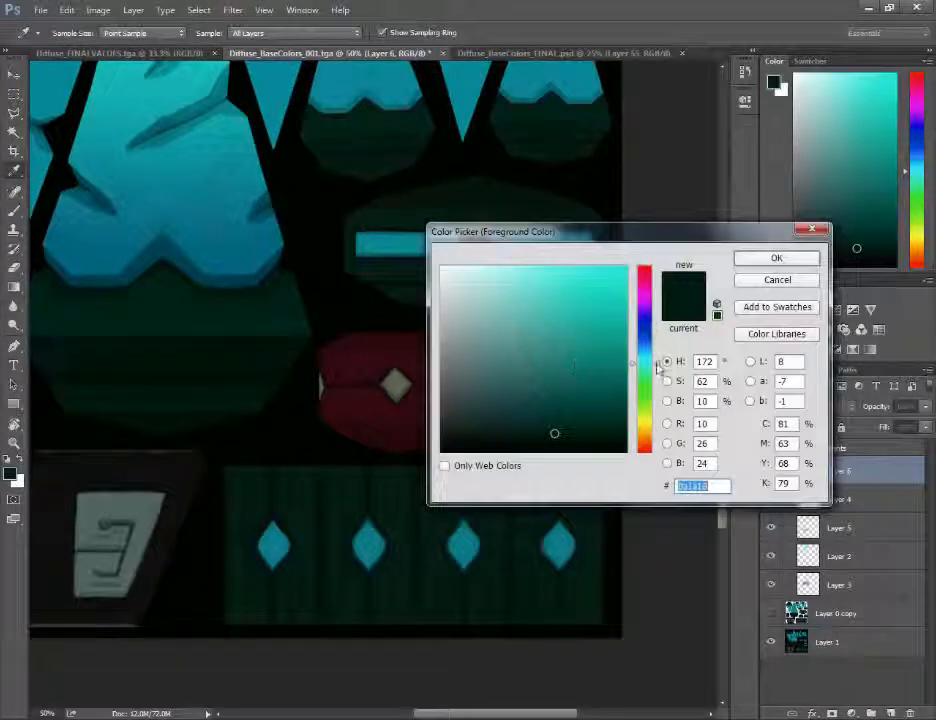
{"action": "left_click_drag", "start_coordinate": [657, 369], "coordinate": [657, 372]}
{"action": "left_click_drag", "start_coordinate": [553, 432], "coordinate": [547, 340]}
{"action": "left_click", "coordinate": [776, 257]}
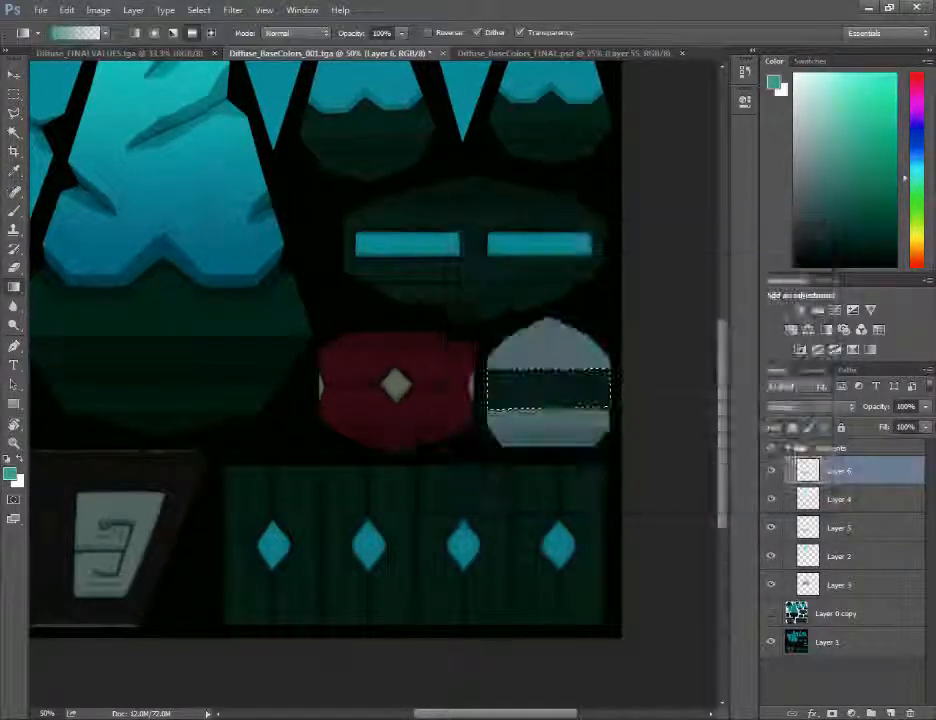
- Draw a short horizontal Reflected gradient inside the selected band on Layer 6 and a Linear gradient inward from the band's outer edge
{"action": "left_click", "coordinate": [192, 33]}
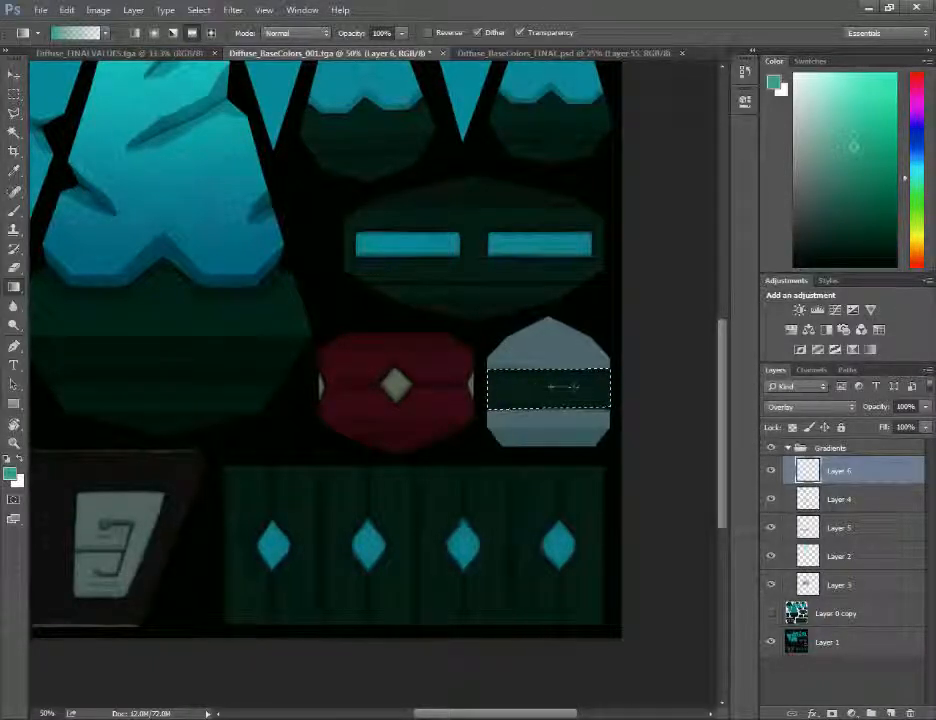
{"action": "left_click_drag", "start_coordinate": [572, 386], "coordinate": [588, 386]}
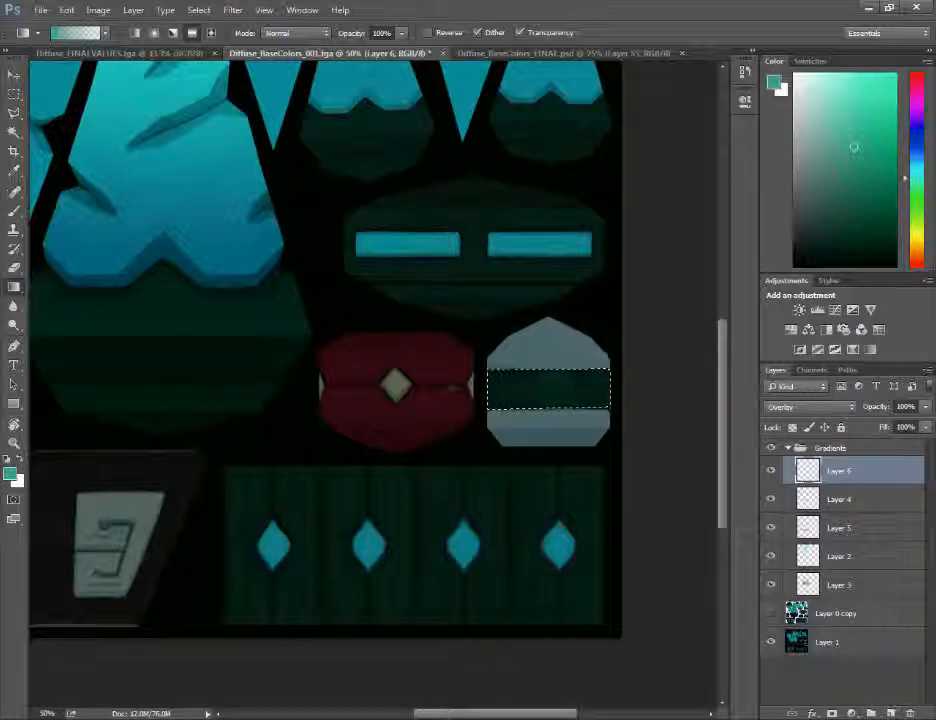
{"action": "left_click", "coordinate": [136, 33]}
{"action": "left_click_drag", "start_coordinate": [453, 397], "coordinate": [499, 397], "text": "shift"}
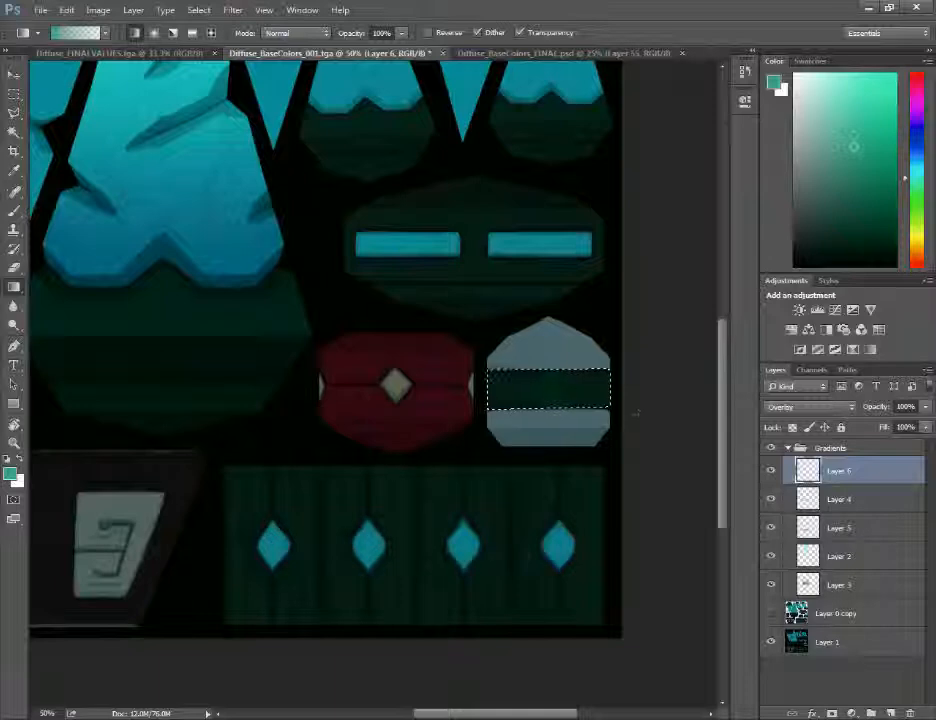
- Raise the lightness and slightly increase the saturation of Layer 6's band gradient with Hue/Saturation
{"action": "key", "text": "ctrl+u"}
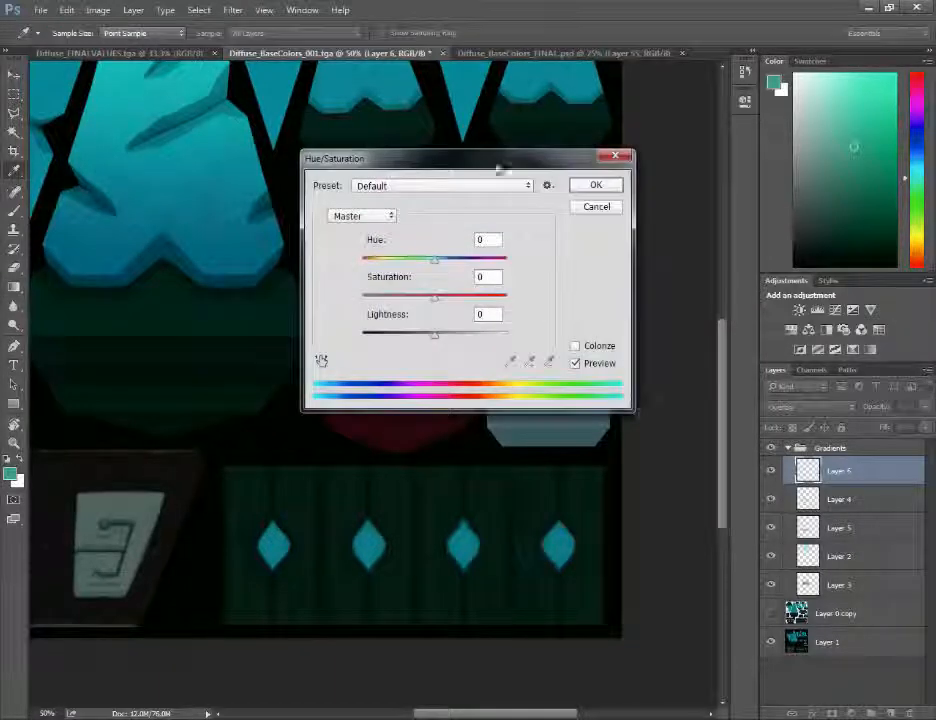
{"action": "left_click_drag", "start_coordinate": [499, 169], "coordinate": [799, 351]}
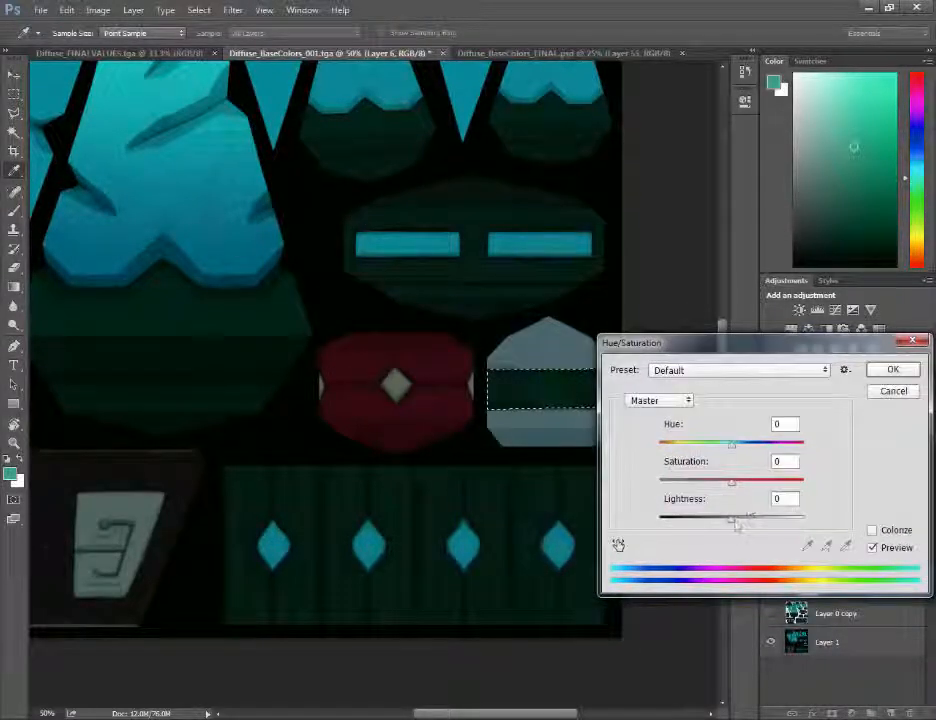
{"action": "left_click_drag", "start_coordinate": [733, 521], "coordinate": [758, 524]}
{"action": "left_click_drag", "start_coordinate": [733, 485], "coordinate": [741, 488]}
{"action": "left_click_drag", "start_coordinate": [758, 524], "coordinate": [763, 526]}
{"action": "left_click", "coordinate": [881, 373]}
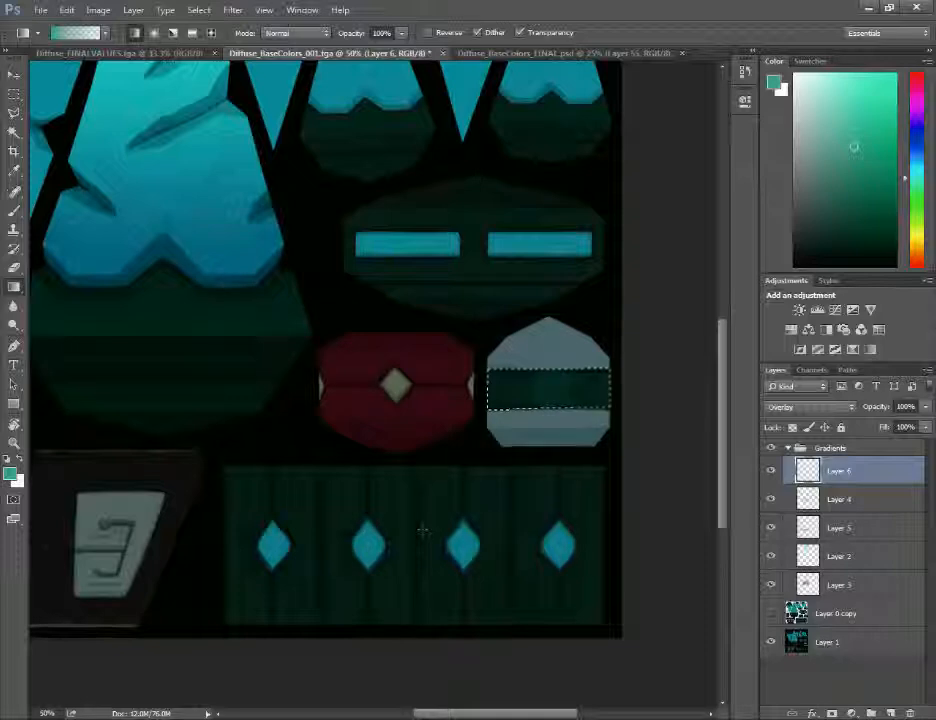
- Examine the whole staff texture, checking the crystals, green bases and banded pieces for areas that still need gradients
{"action": "key", "text": "ctrl+minus"}
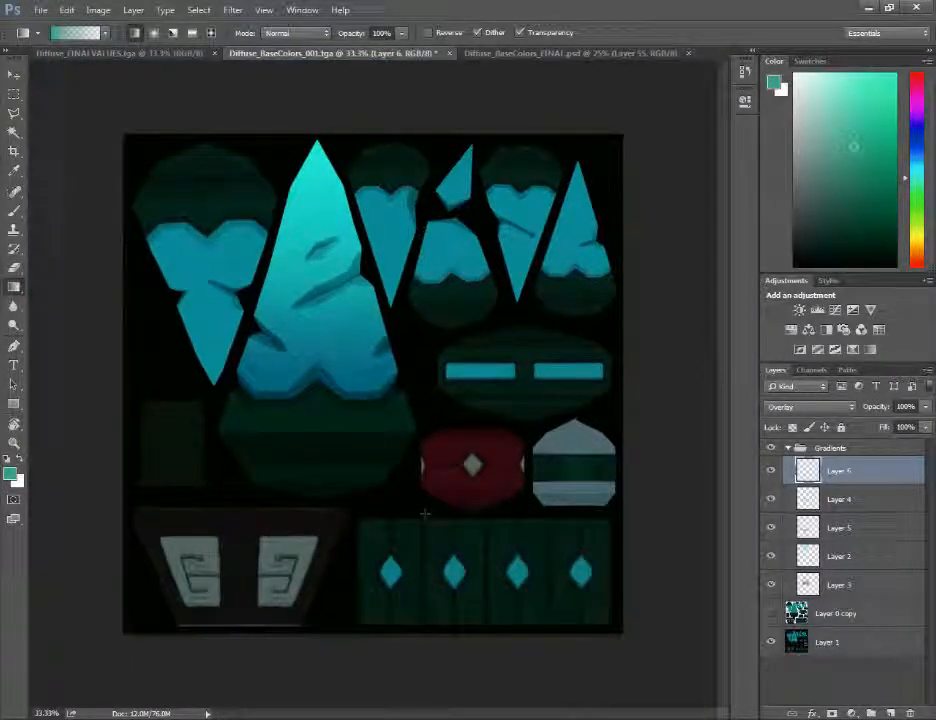
{"action": "key", "text": "ctrl+plus"}
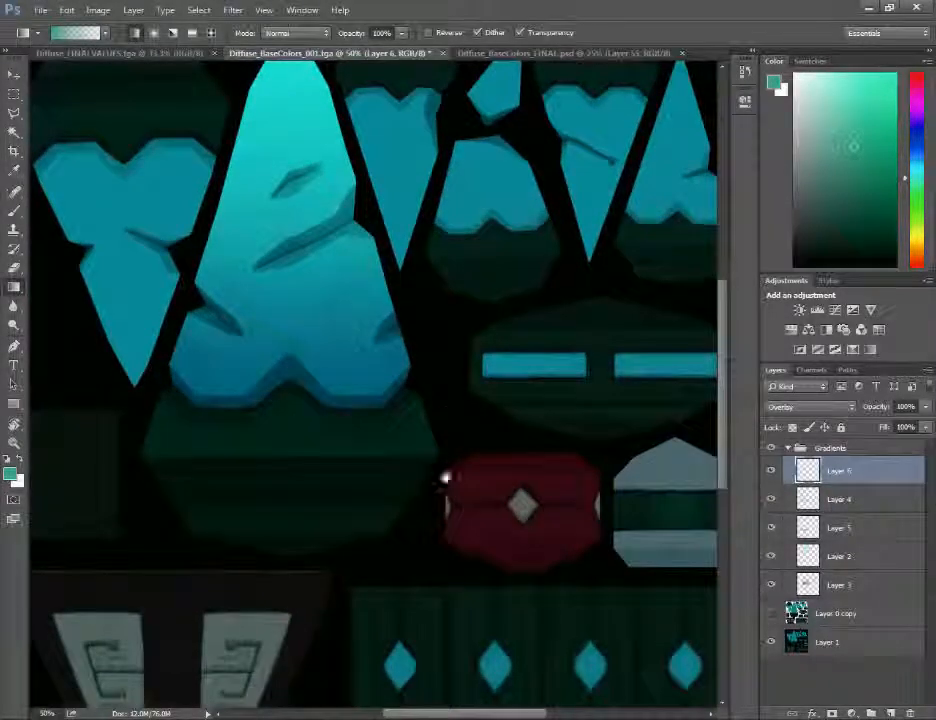
{"action": "left_click_drag", "start_coordinate": [445, 476], "coordinate": [449, 446]}
{"action": "left_click_drag", "start_coordinate": [352, 397], "coordinate": [365, 517]}
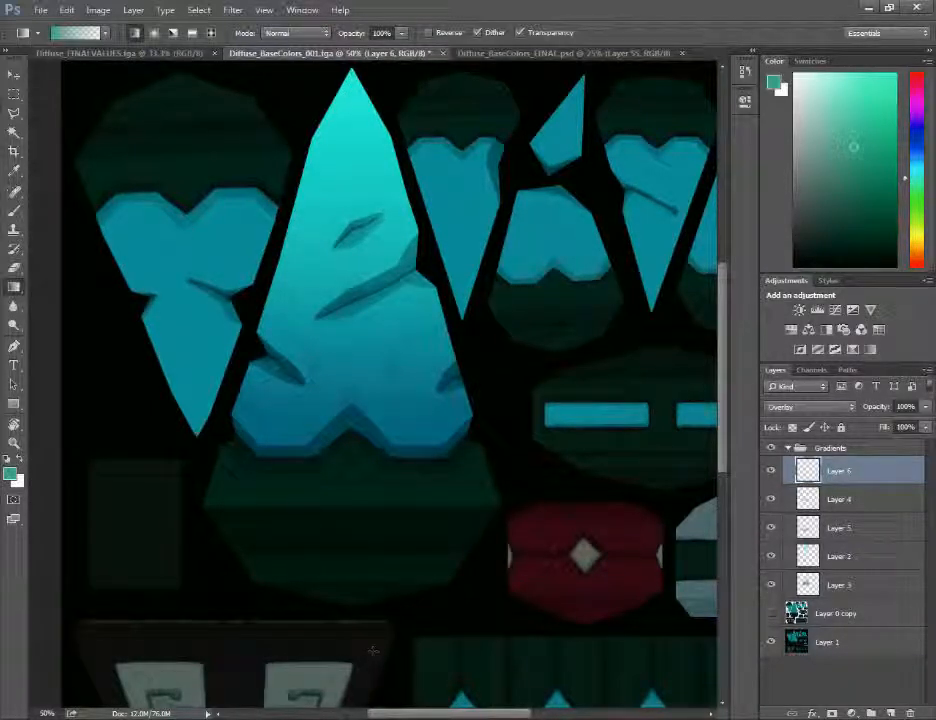
{"action": "left_click_drag", "start_coordinate": [717, 461], "coordinate": [579, 483]}
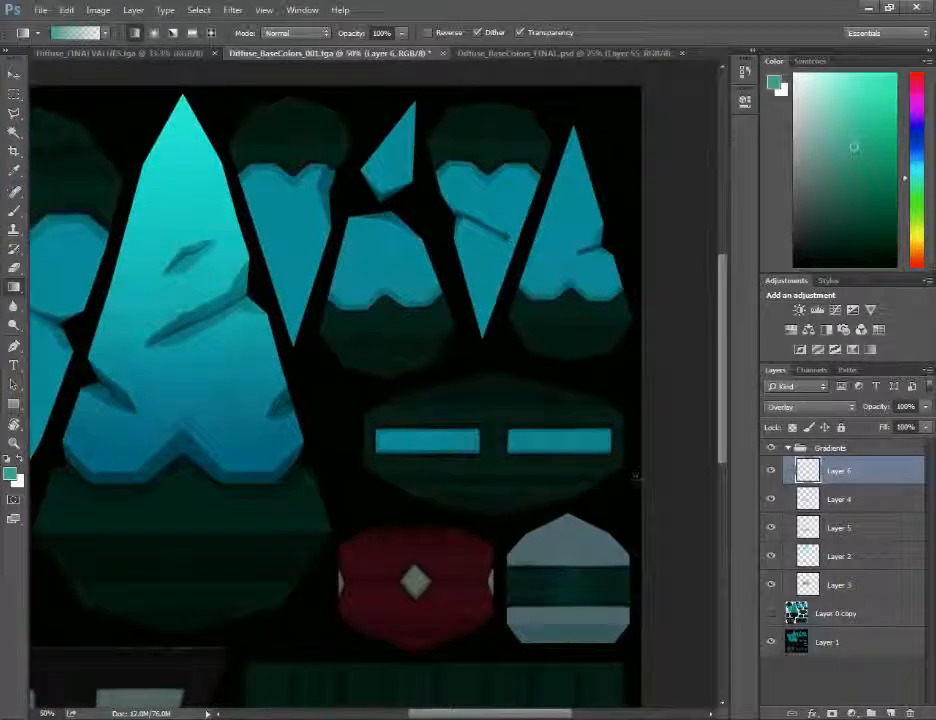
{"action": "left_click_drag", "start_coordinate": [582, 540], "coordinate": [635, 426]}
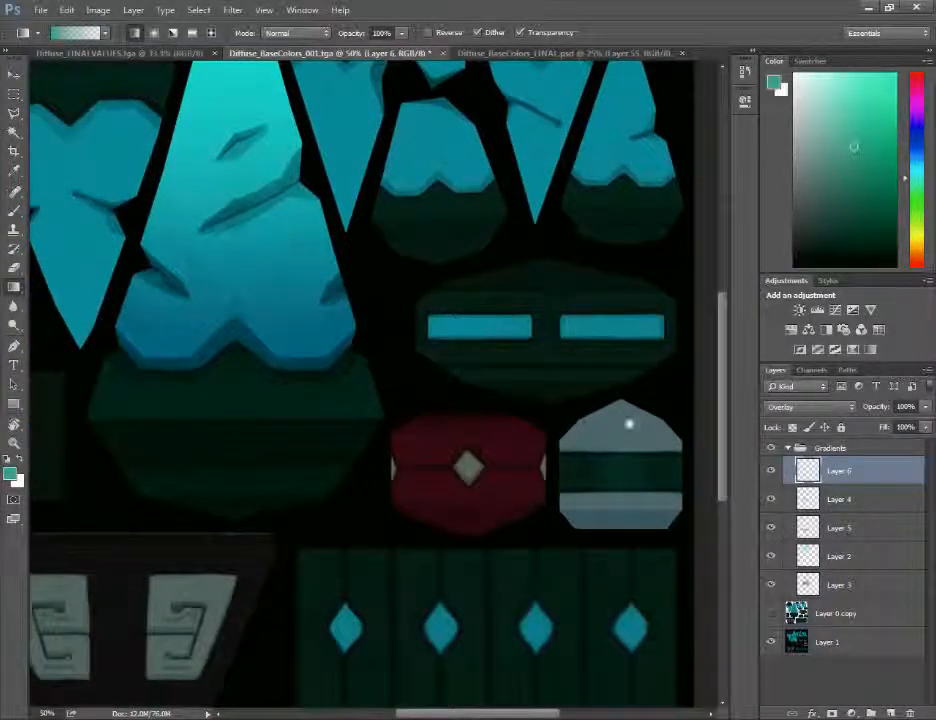
{"action": "key", "text": "ctrl+minus"}
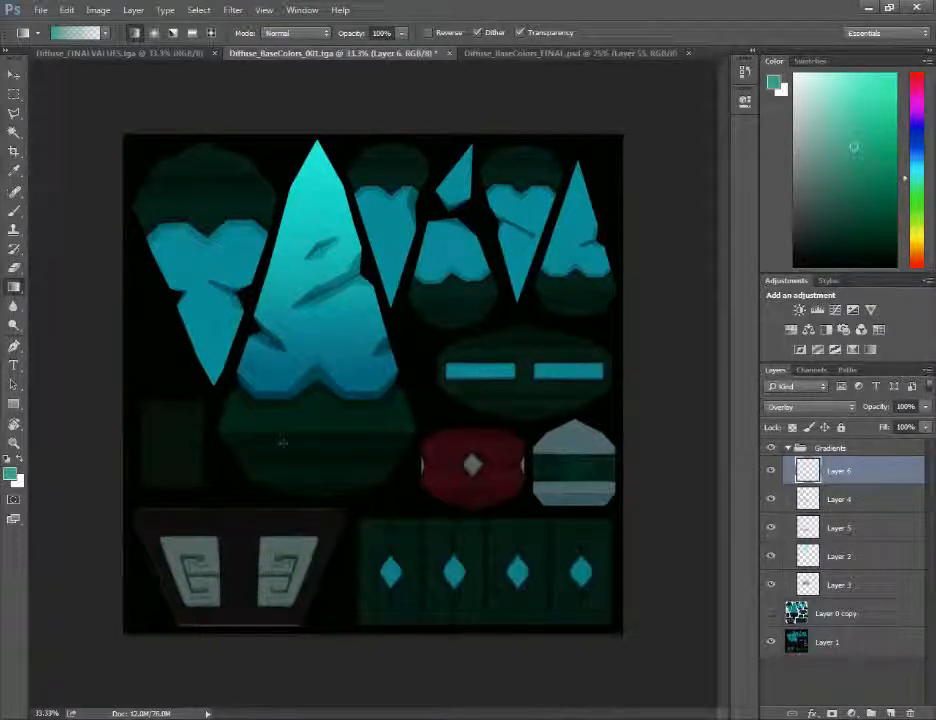
- View the finished texture in Diffuse_BaseColors_FINAL.psd at 33.3% to compare its gradients with the working file
{"action": "left_click", "coordinate": [574, 52]}
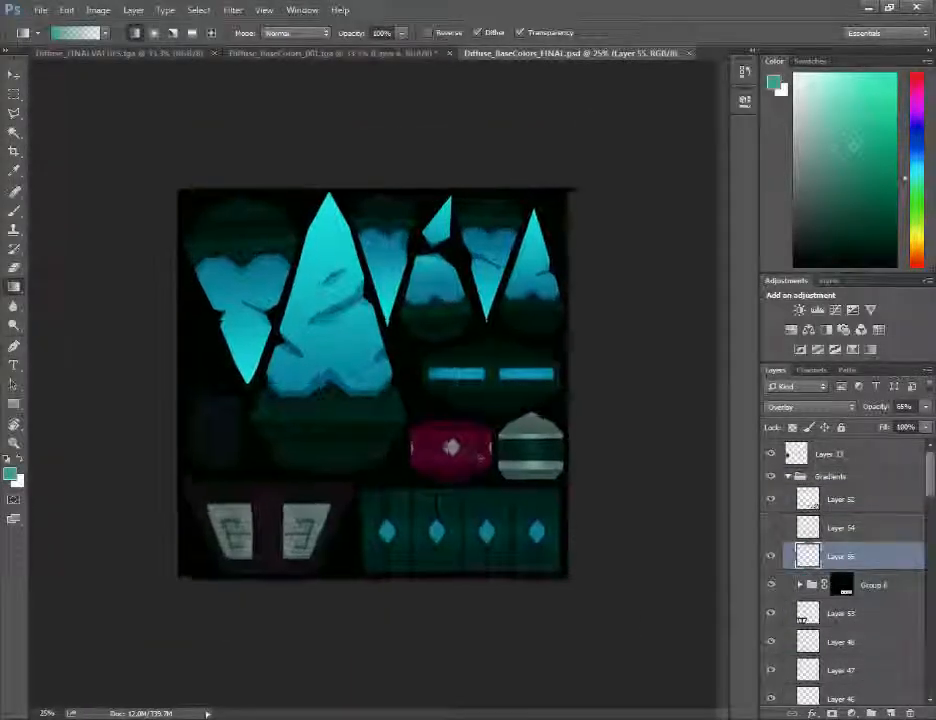
{"action": "key", "text": "ctrl+plus"}
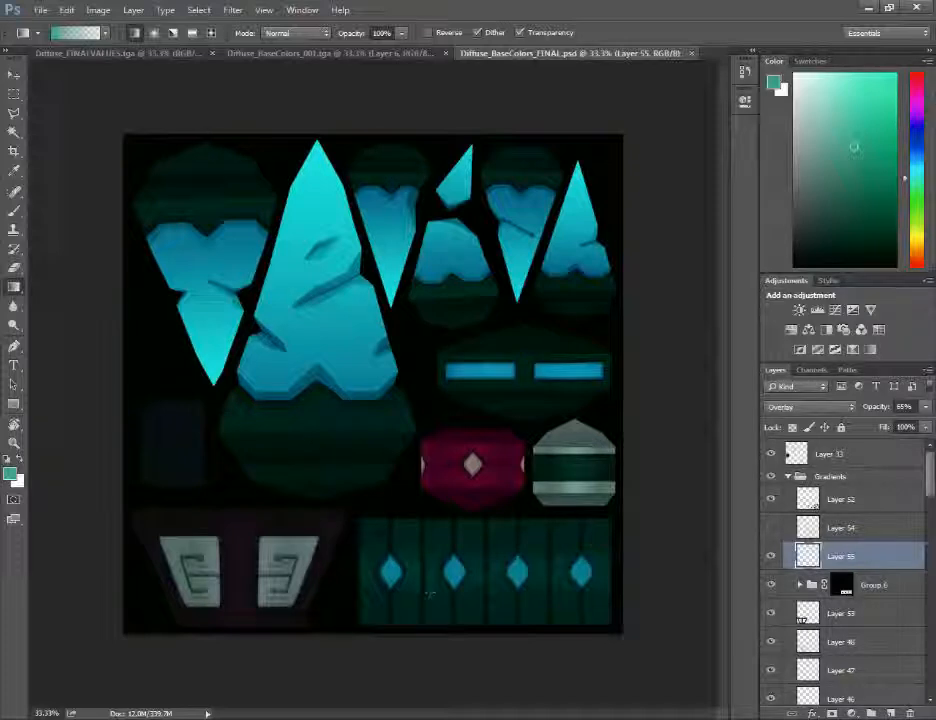
{"action": "left_click", "coordinate": [192, 32]}
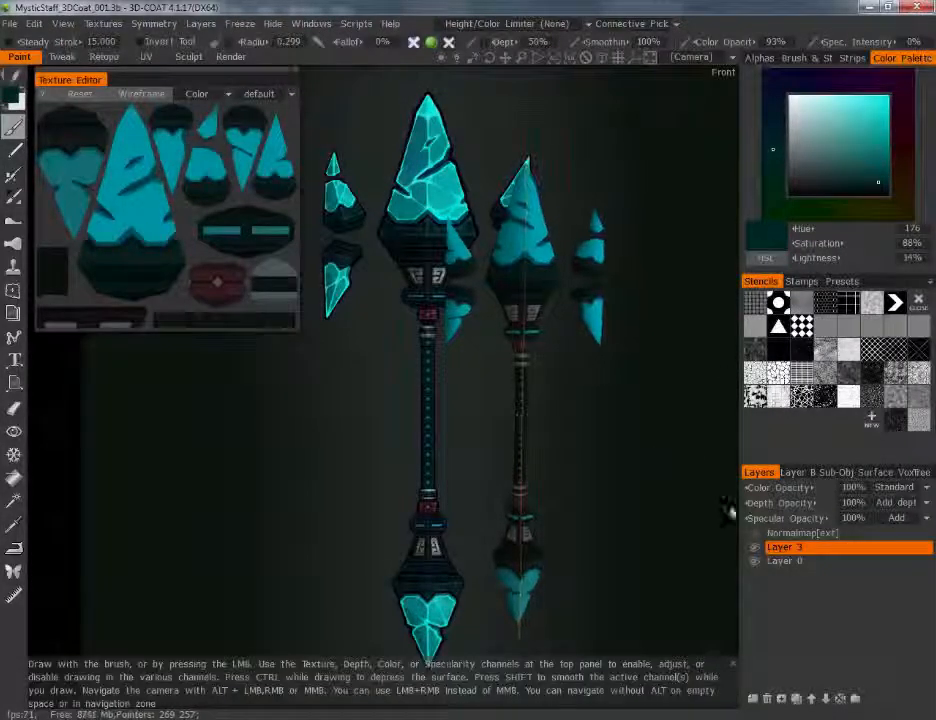
- In 3D-Coat, add a new layer above Layer 3 and import the Diffuse_BaseColors_FINAL targa file as the diffuse map
{"action": "left_click", "coordinate": [753, 699]}
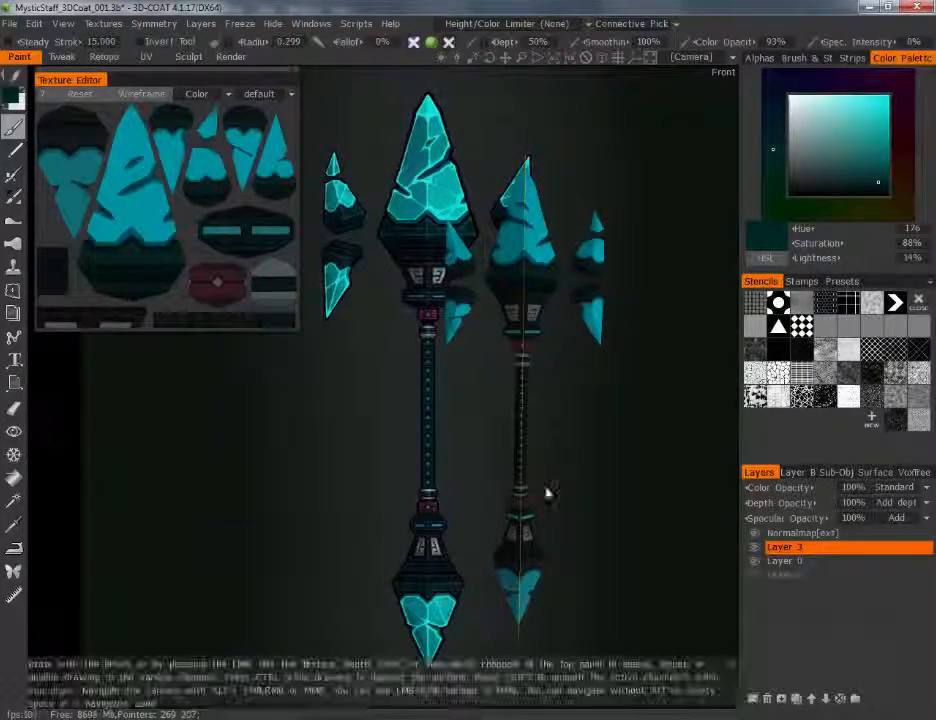
{"action": "left_click", "coordinate": [102, 23]}
{"action": "mouse_move", "coordinate": [105, 47]}
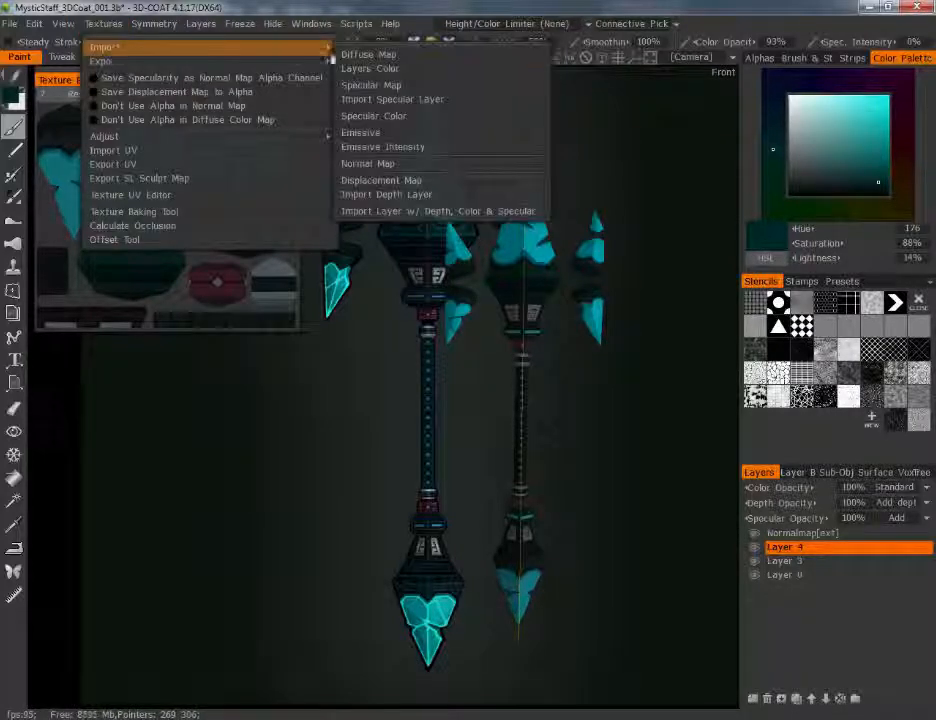
{"action": "left_click", "coordinate": [357, 57]}
{"action": "left_click", "coordinate": [343, 146]}
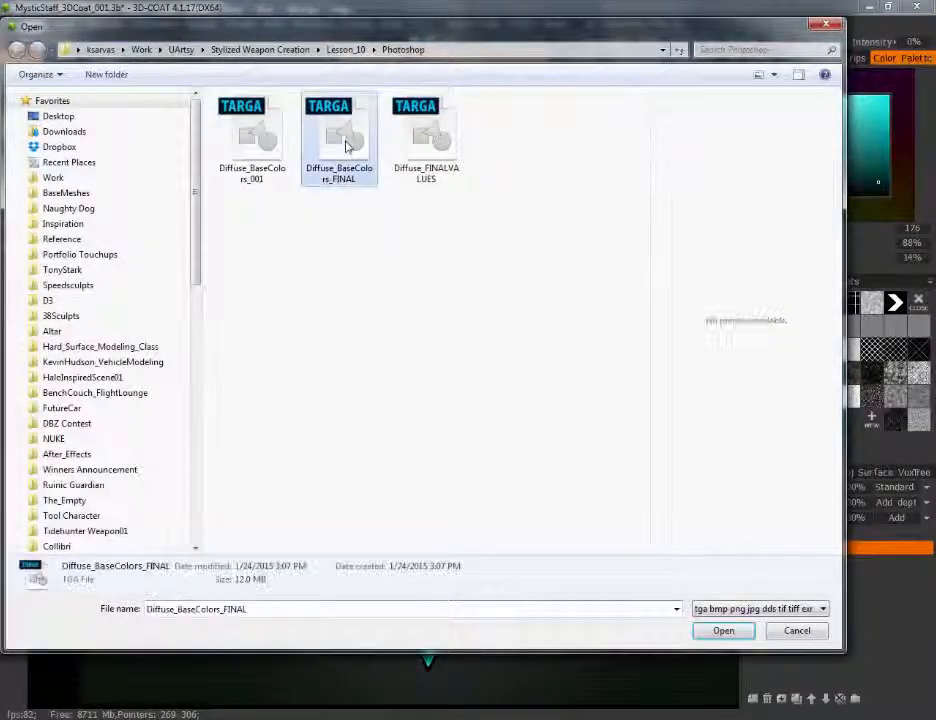
{"action": "left_click", "coordinate": [723, 630]}
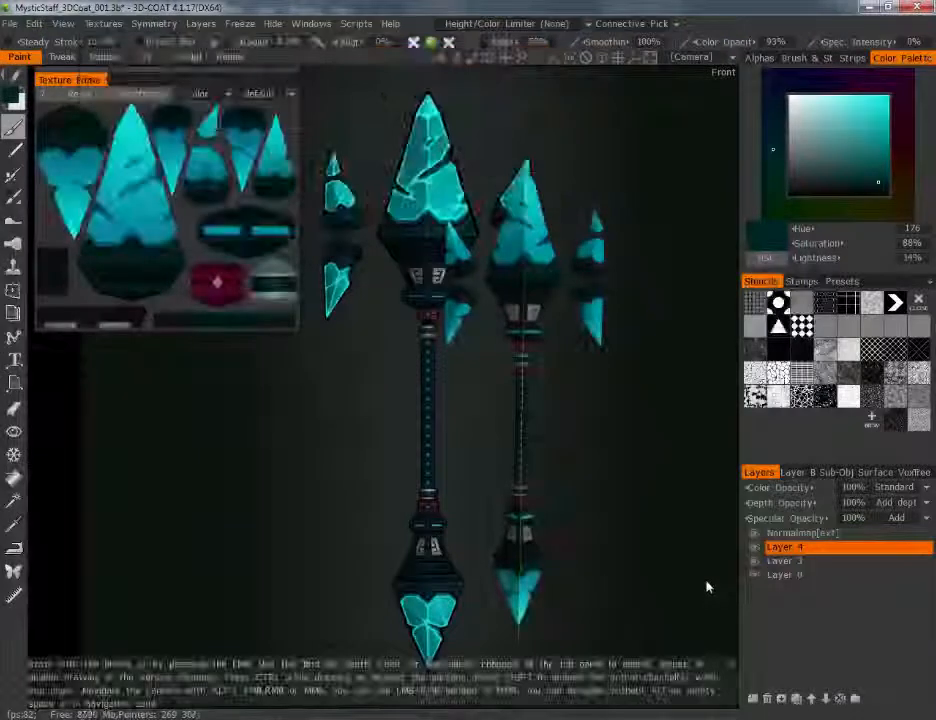
- Examine the textured staff model from slightly different angles and compare its gradients with the concept image
{"action": "mouse_move", "coordinate": [631, 375]}
{"action": "left_mouse_down"}
{"action": "mouse_move", "coordinate": [633, 389]}
{"action": "mouse_move", "coordinate": [659, 352]}
{"action": "mouse_move", "coordinate": [650, 349]}
{"action": "mouse_move", "coordinate": [648, 388]}
{"action": "mouse_move", "coordinate": [648, 380]}
{"action": "left_mouse_up"}
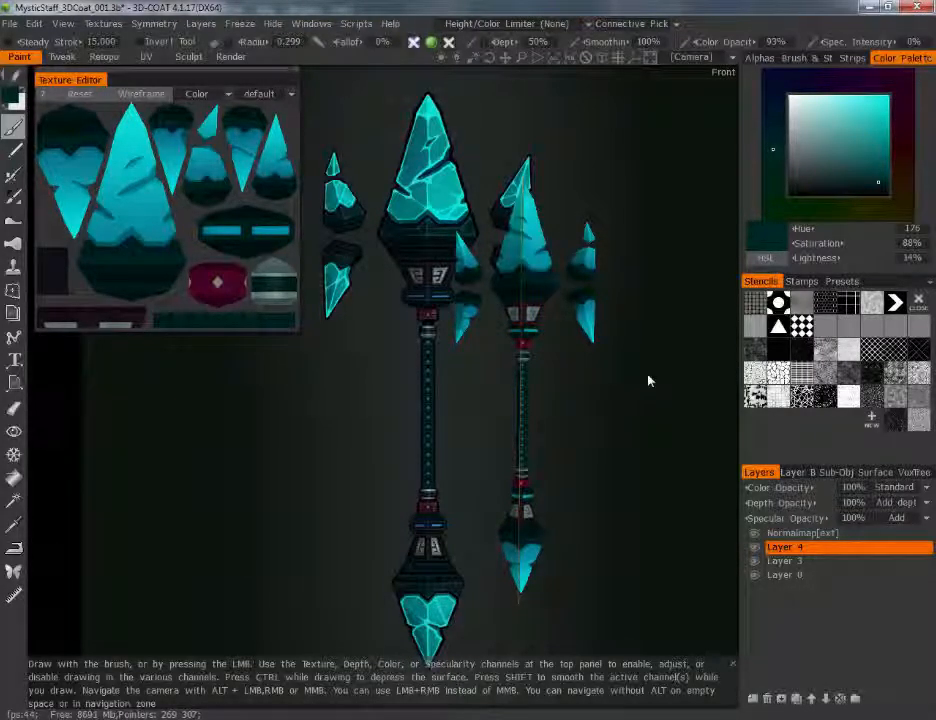
{"action": "left_click_drag", "start_coordinate": [648, 380], "coordinate": [663, 337]}
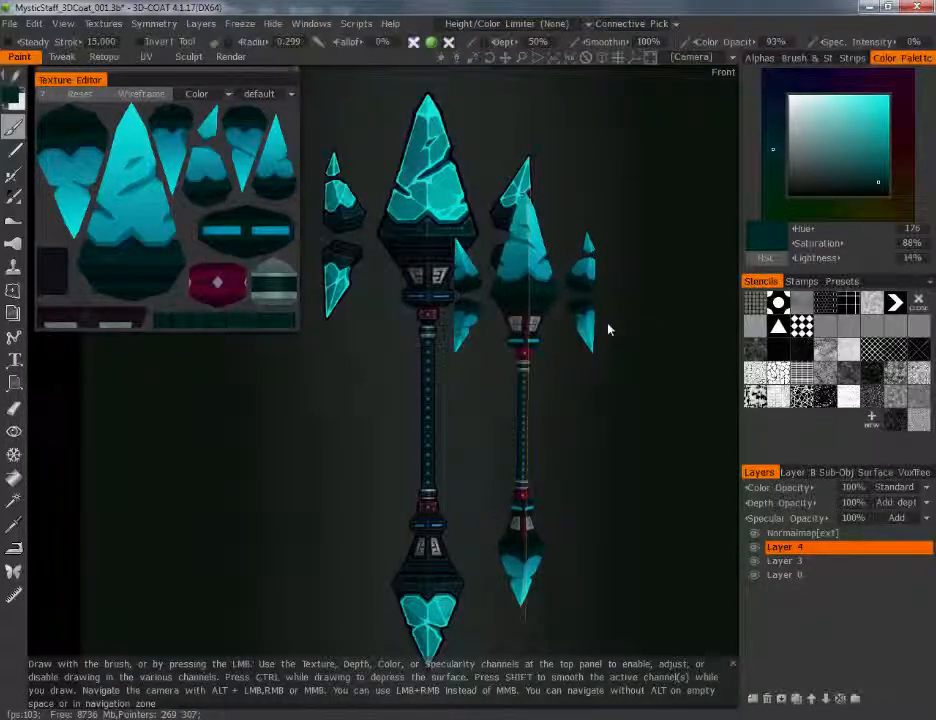
{"action": "mouse_move", "coordinate": [610, 368]}
{"action": "left_mouse_down"}
{"action": "mouse_move", "coordinate": [560, 355]}
{"action": "mouse_move", "coordinate": [595, 359]}
{"action": "mouse_move", "coordinate": [618, 345]}
{"action": "mouse_move", "coordinate": [624, 378]}
{"action": "left_mouse_up"}
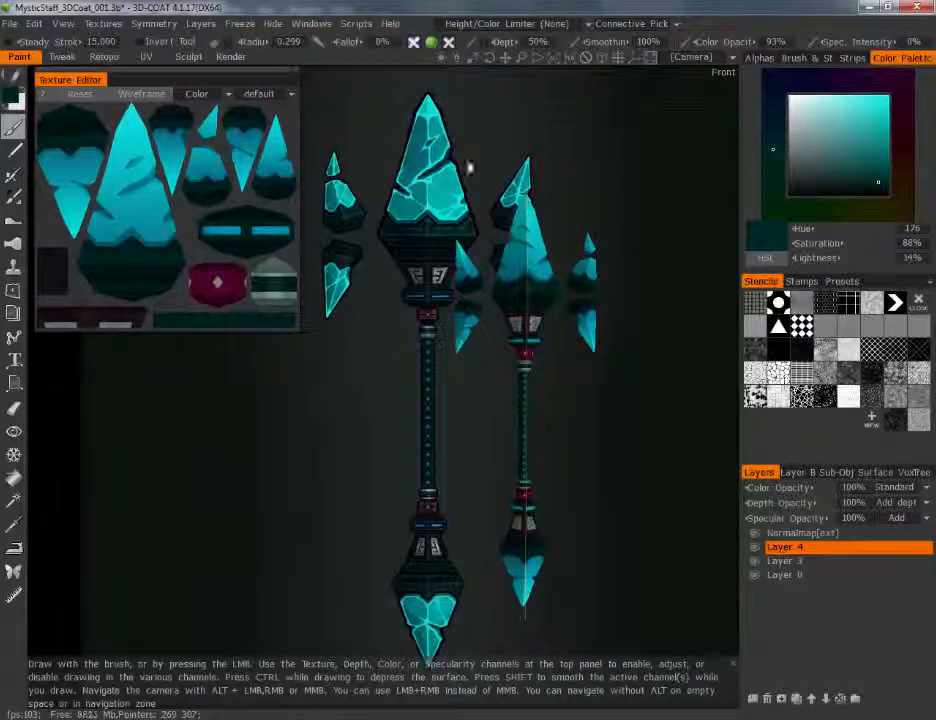
{"action": "left_click_drag", "start_coordinate": [468, 161], "coordinate": [472, 165]}
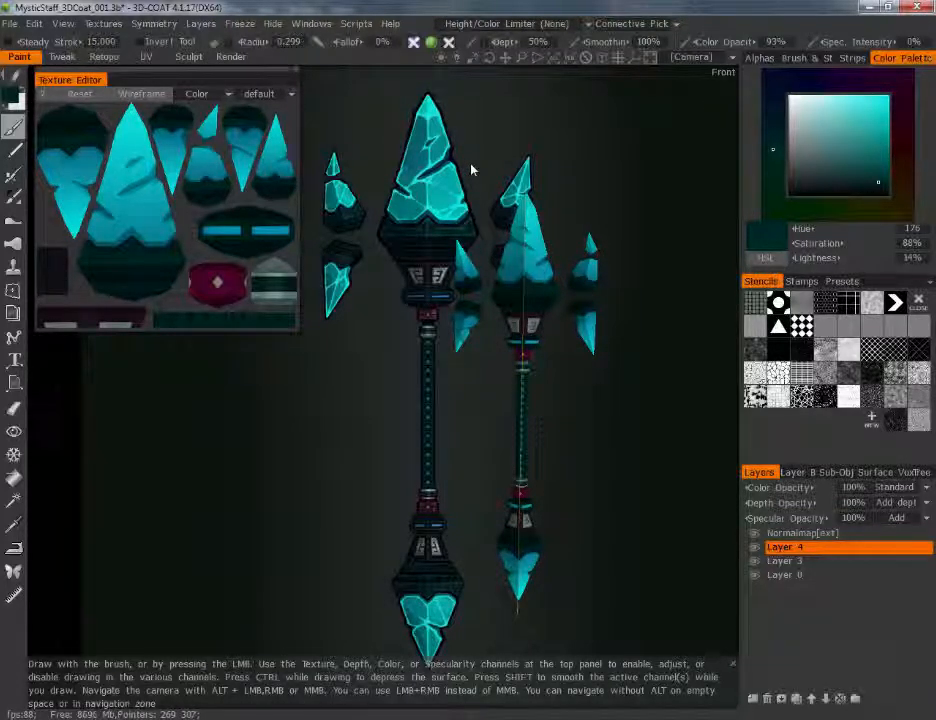